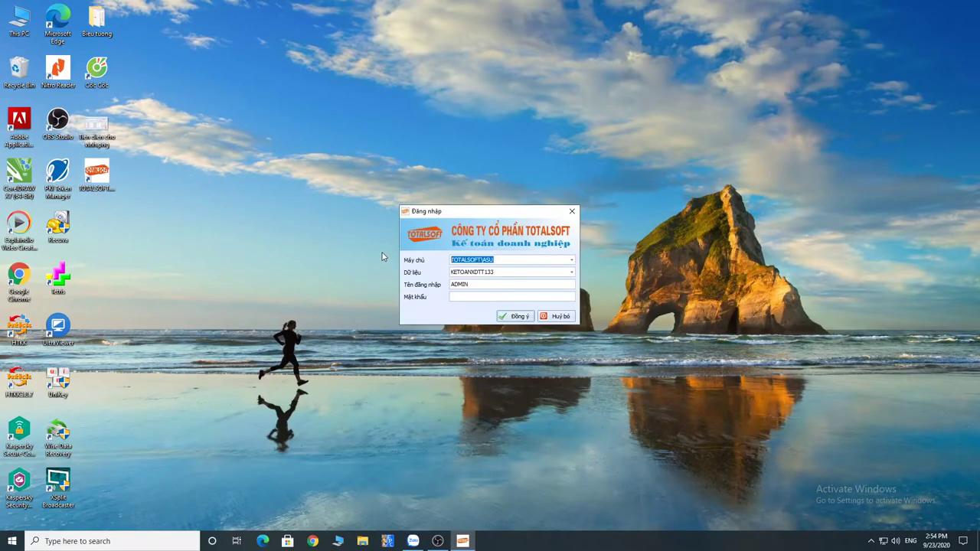
Step: Log in to the KETOANXDTT133 database and open the Mua hàng module
click(511, 272)
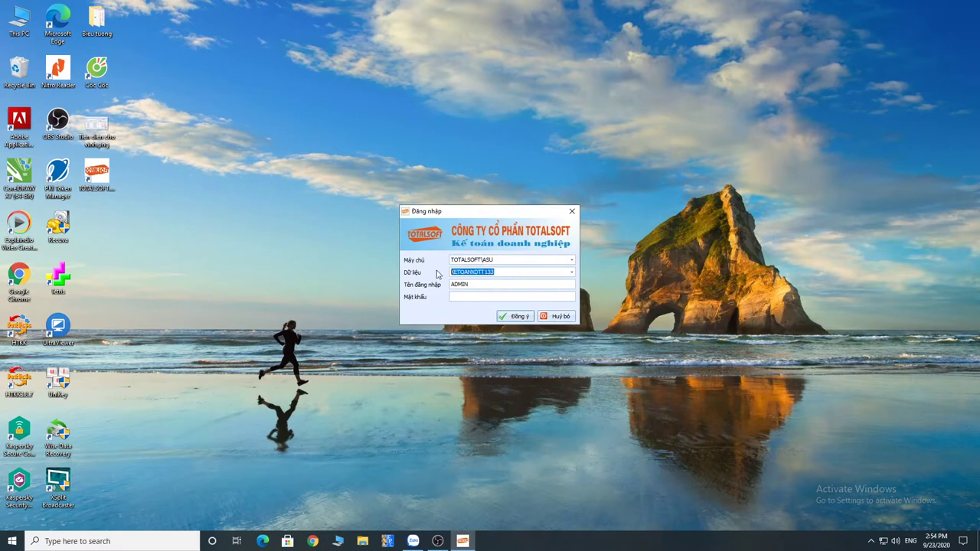
click(515, 316)
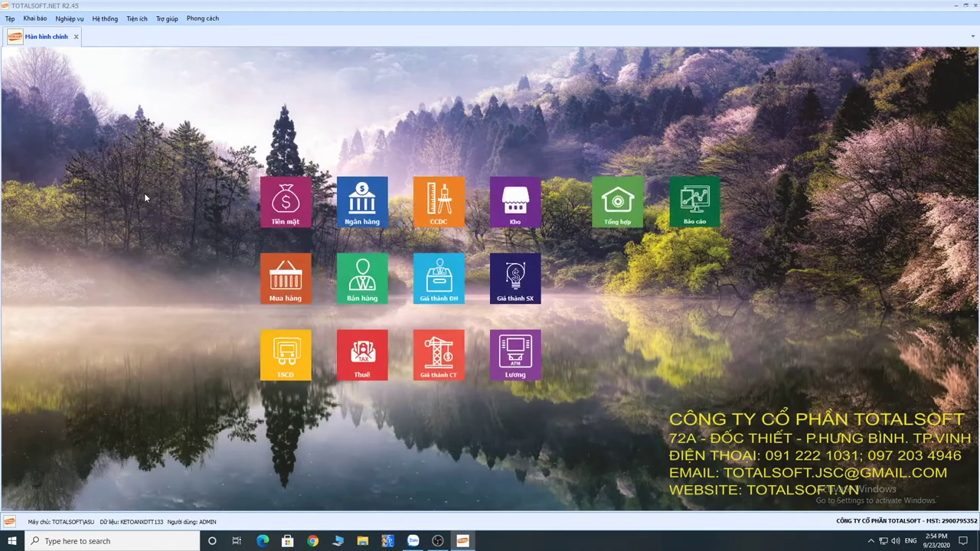
click(292, 281)
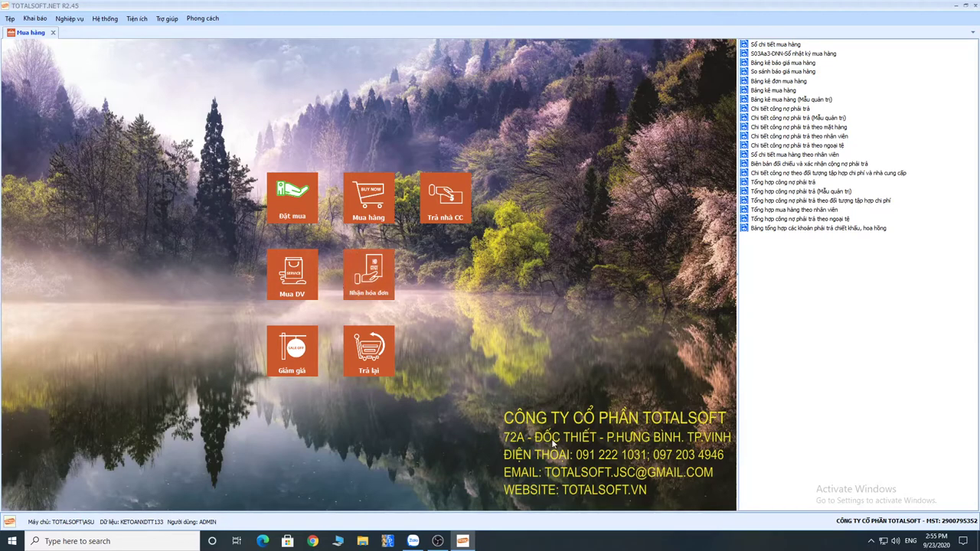
Step: Open the purchase voucher list in the Mua hàng module and create a new purchase voucher
click(870, 541)
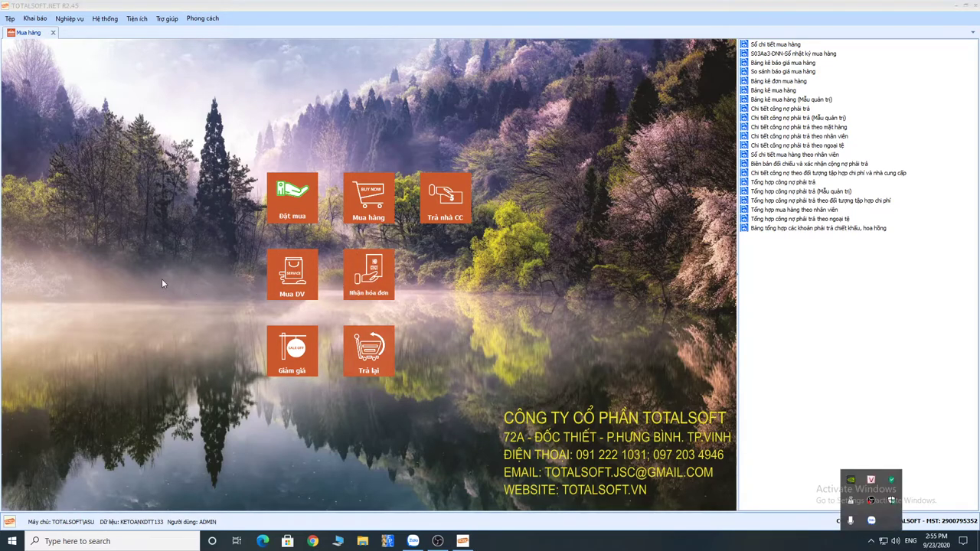
click(363, 205)
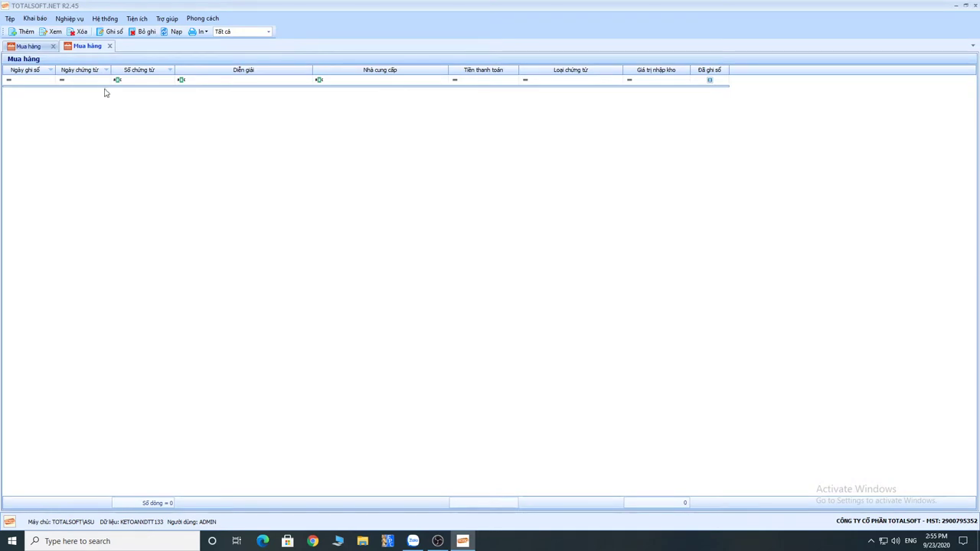
right_click(200, 101)
click(234, 105)
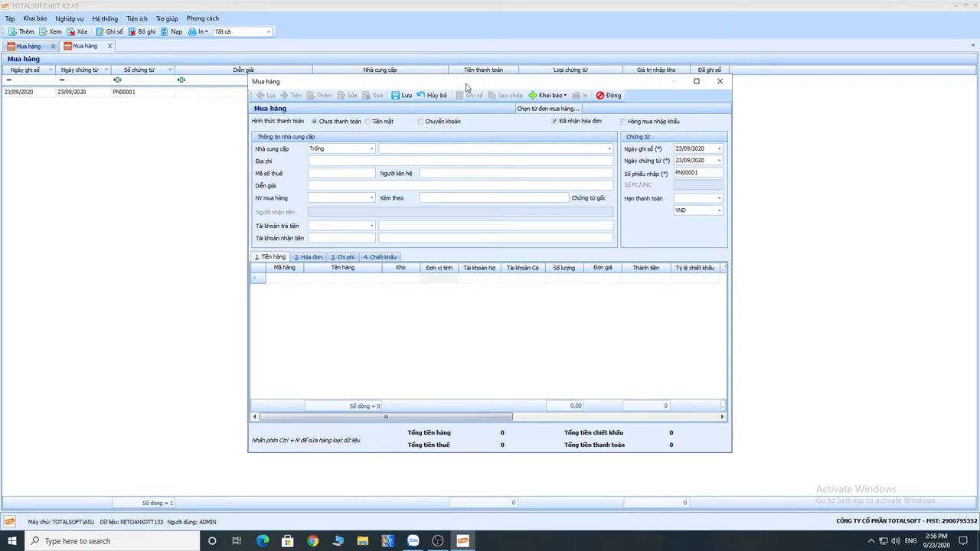
drag(465, 86, 450, 99)
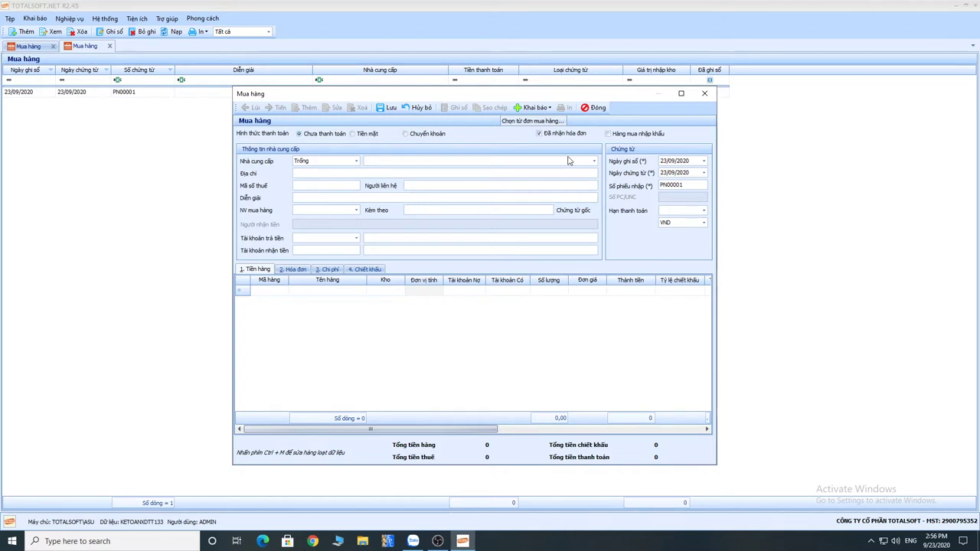
Step: Switch the payment method to Tiền mặt to examine its voucher number and recipient fields, and return it to Chưa thanh toán
click(692, 186)
click(353, 134)
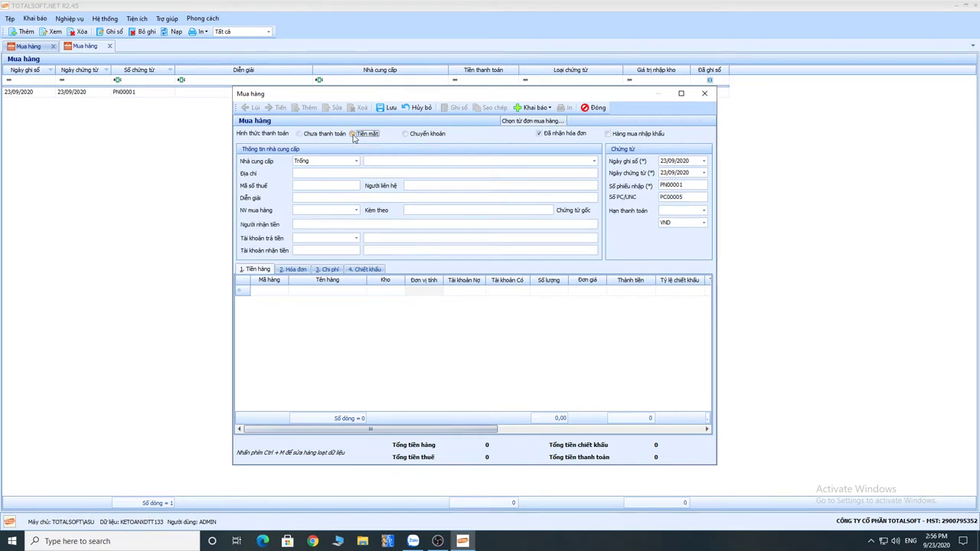
click(692, 197)
click(296, 224)
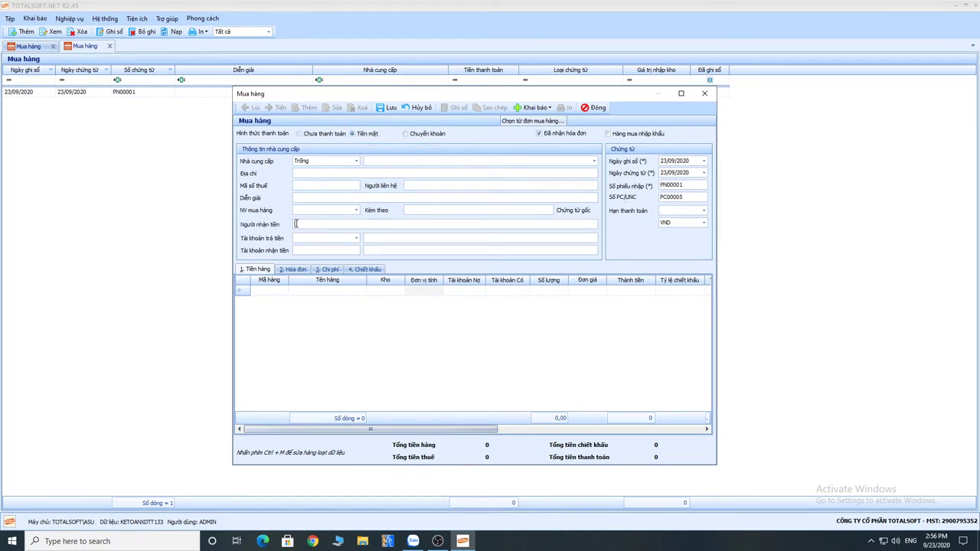
click(300, 134)
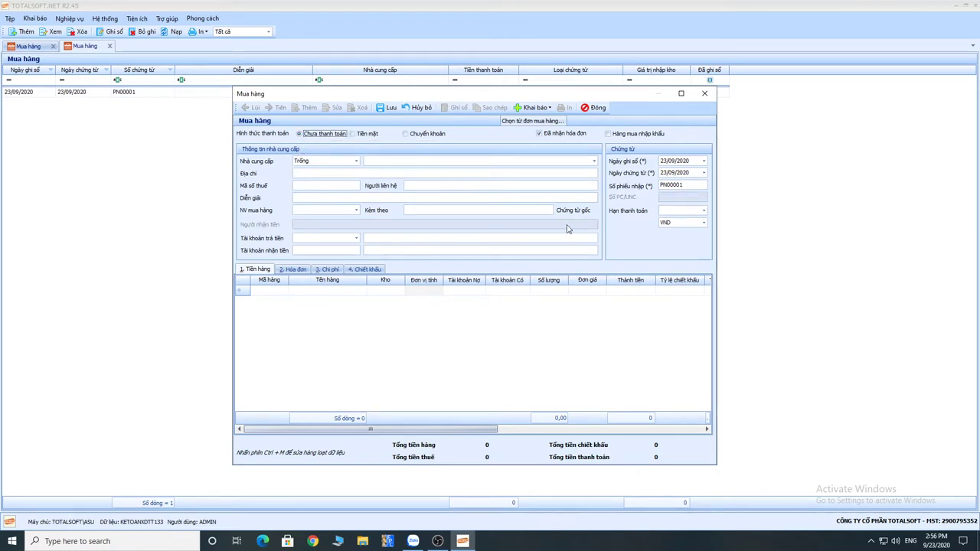
Step: Select Công ty cung cấp NVL as the voucher's supplier
click(357, 161)
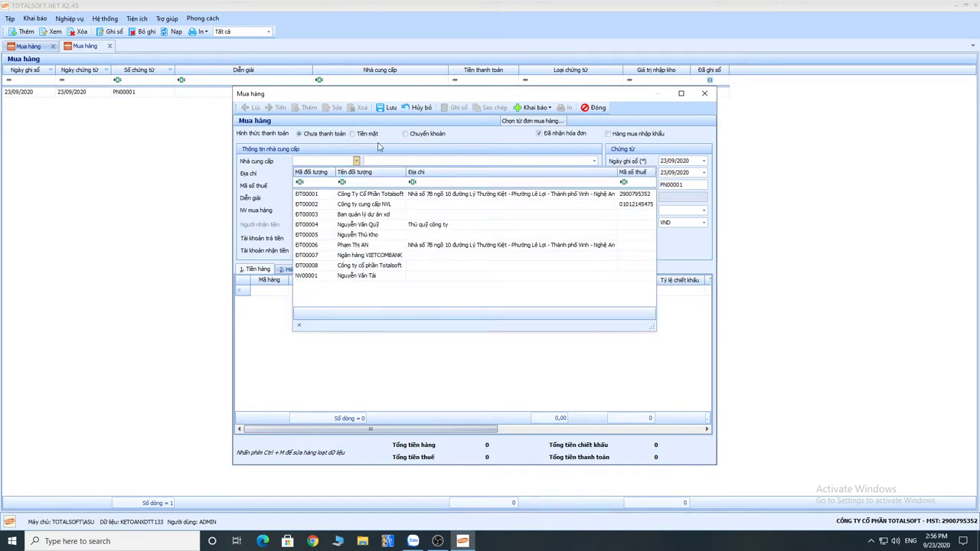
click(379, 148)
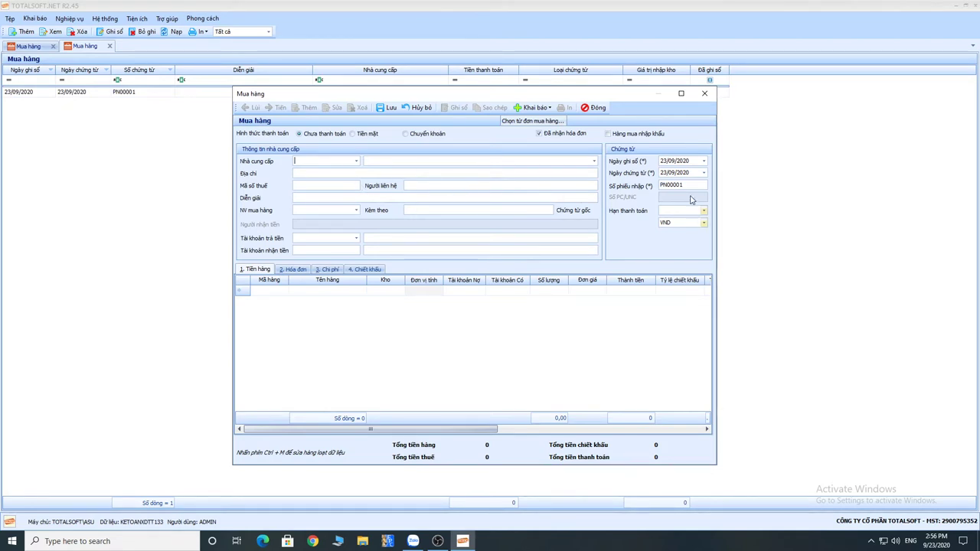
click(357, 162)
click(369, 211)
key(Tab)
key(Tab)
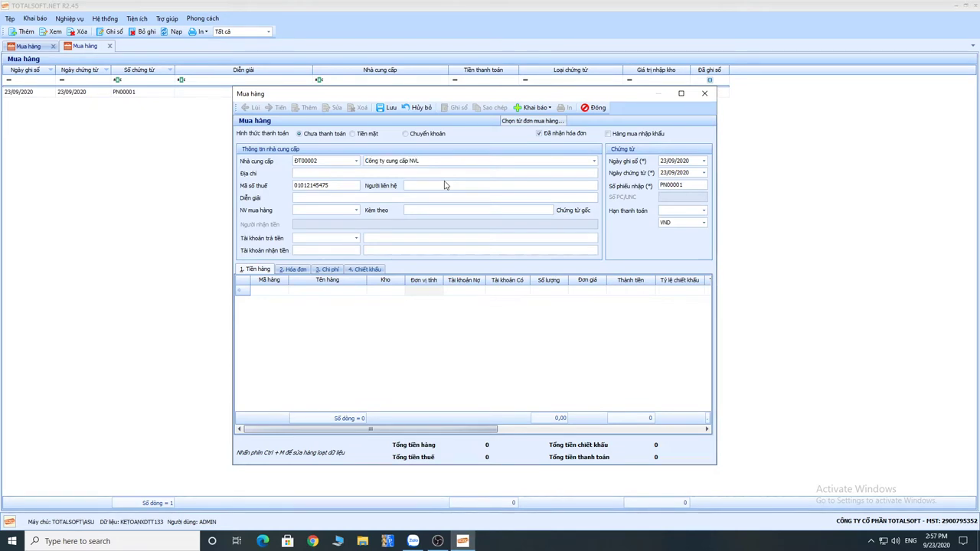
Step: Enter "Nhập mua NVl cho công trình 1" as the voucher's description
key(Tab)
key(Tab)
key(Tab)
text(Nhập mua NVL cho công trình 1)
key(Tab)
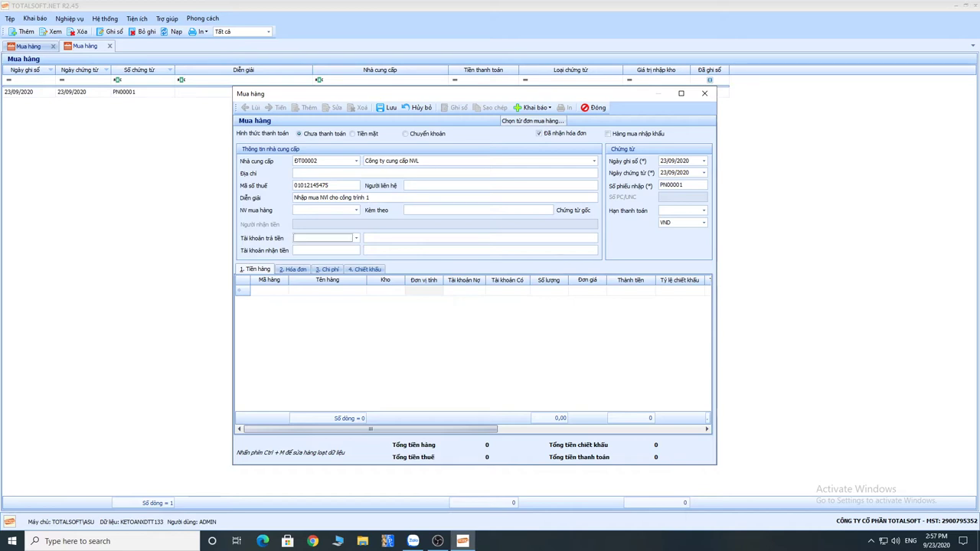
Step: Set the voucher's posting date and document date to 02/01/2020 and start the first item line
key(Tab)
key(Tab)
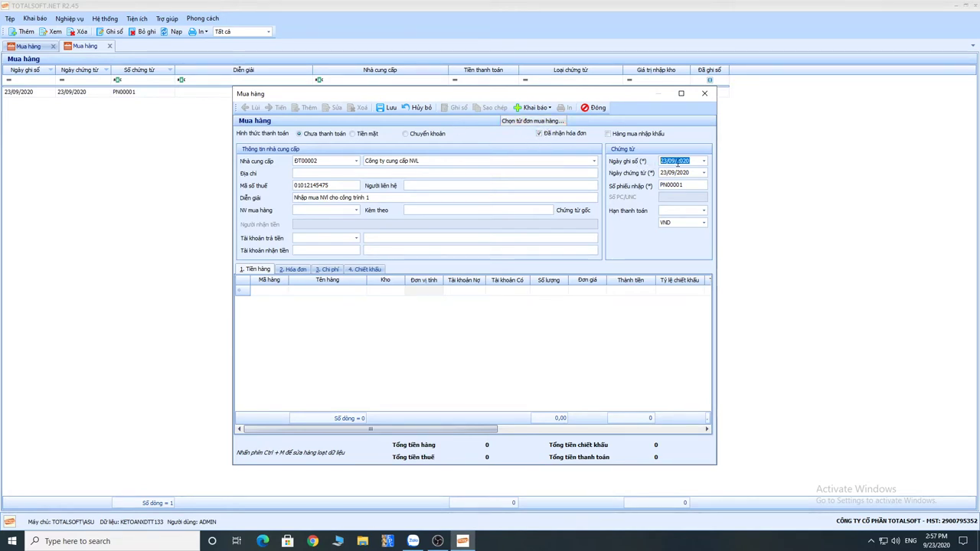
text(02012020)
key(Tab)
key(Tab)
key(Tab)
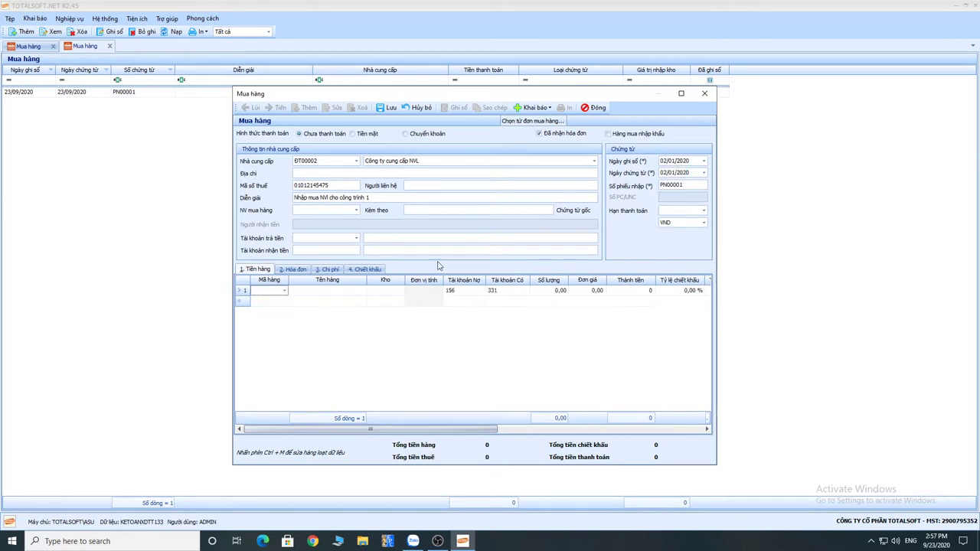
Step: Choose item VT00001 Đá 1x2 on the first line and assign it to warehouse kctr1
click(283, 291)
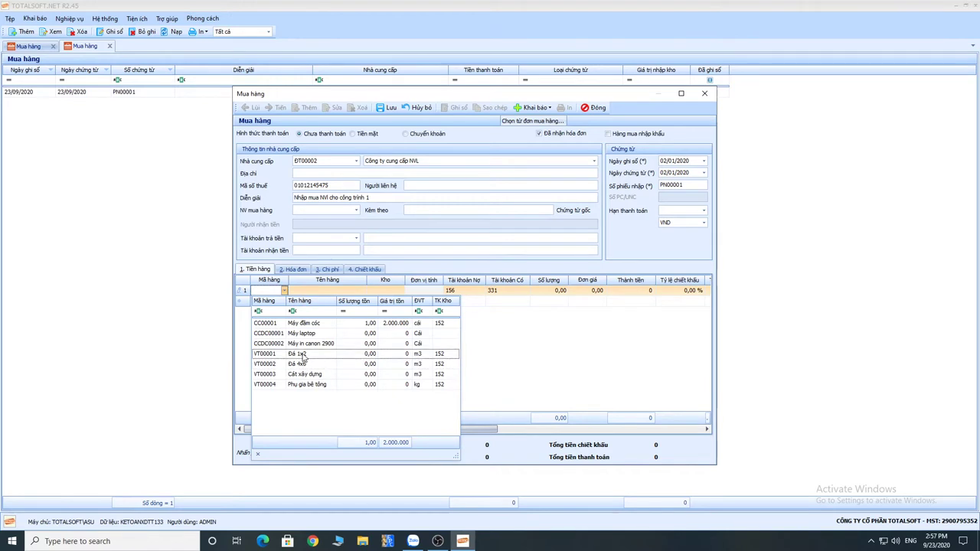
click(302, 357)
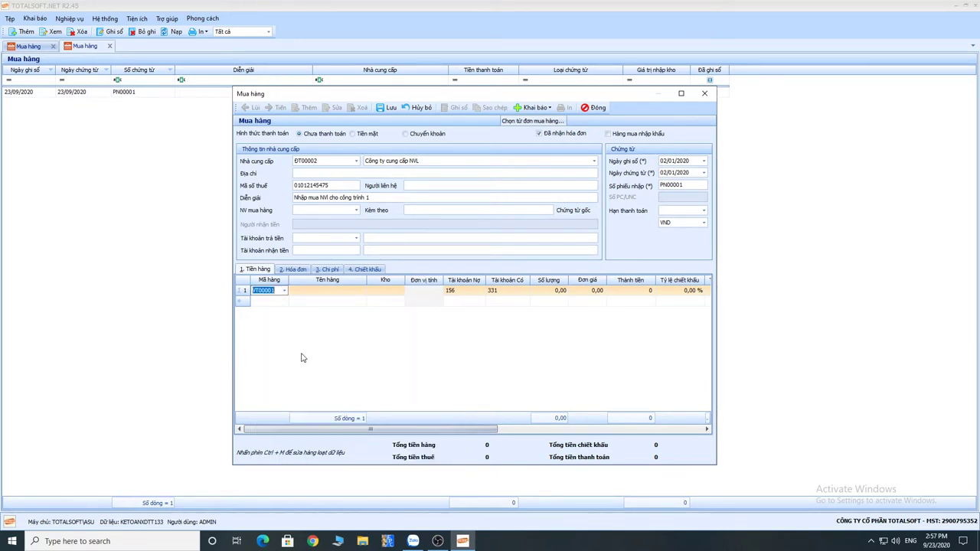
click(393, 296)
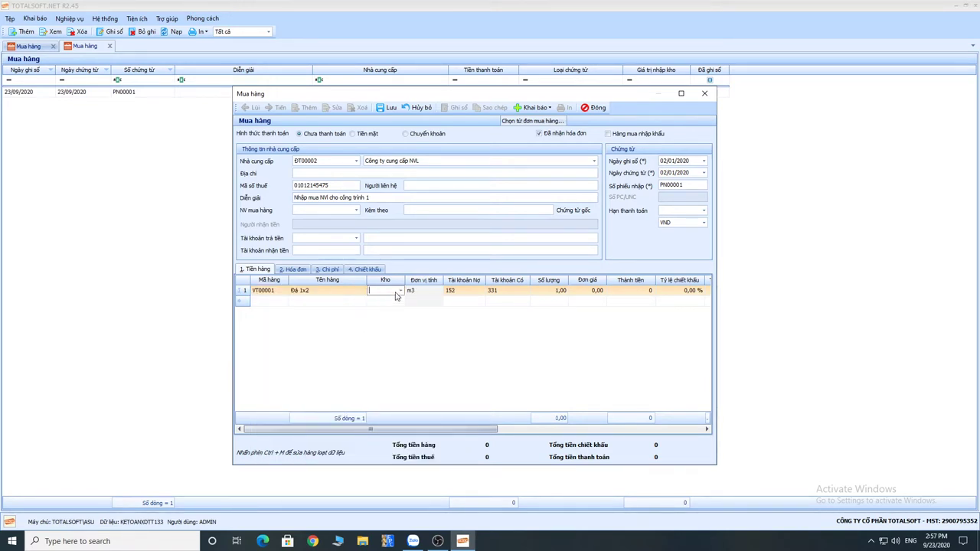
click(398, 291)
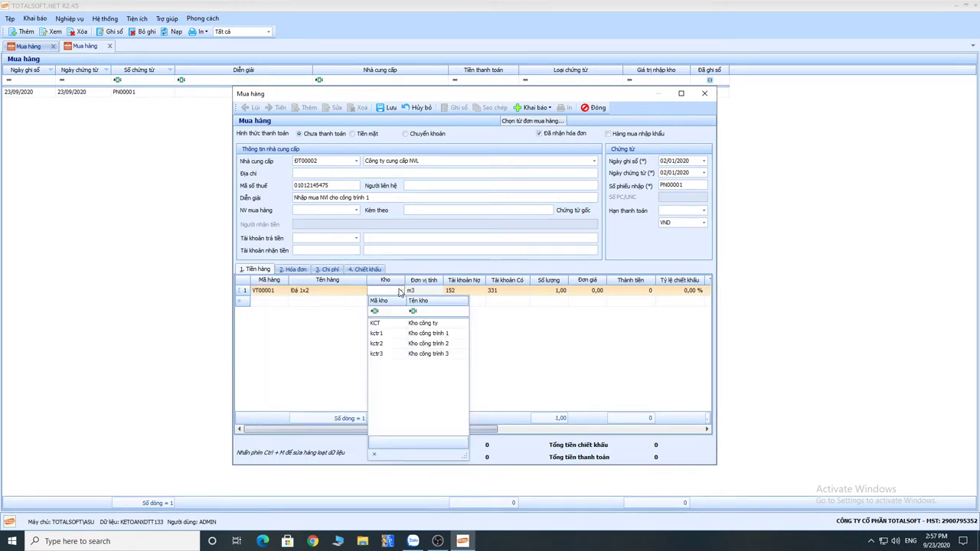
click(393, 334)
key(Tab)
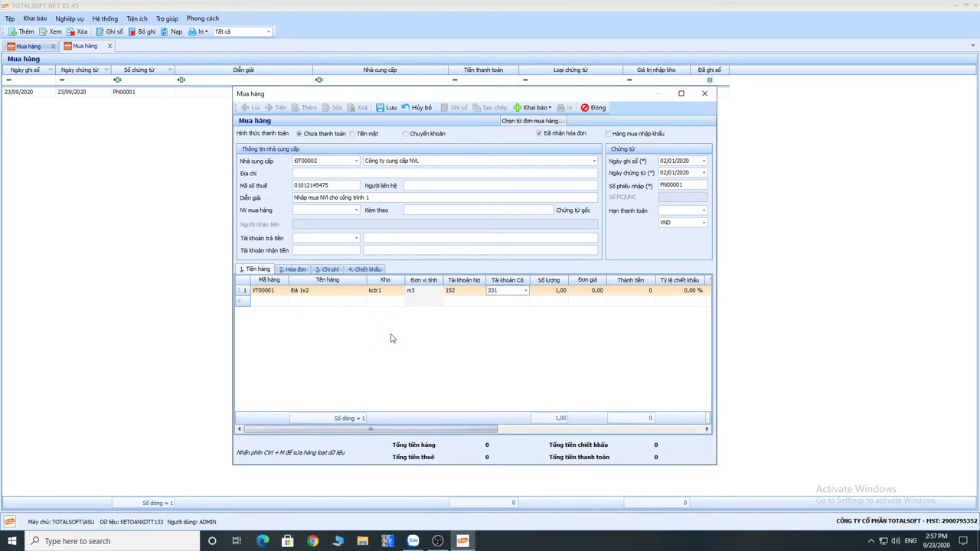
Step: Switch the payment method to Tiền mặt to check the line's credit account, and return it to Chưa thanh toán
click(503, 296)
click(503, 295)
click(353, 135)
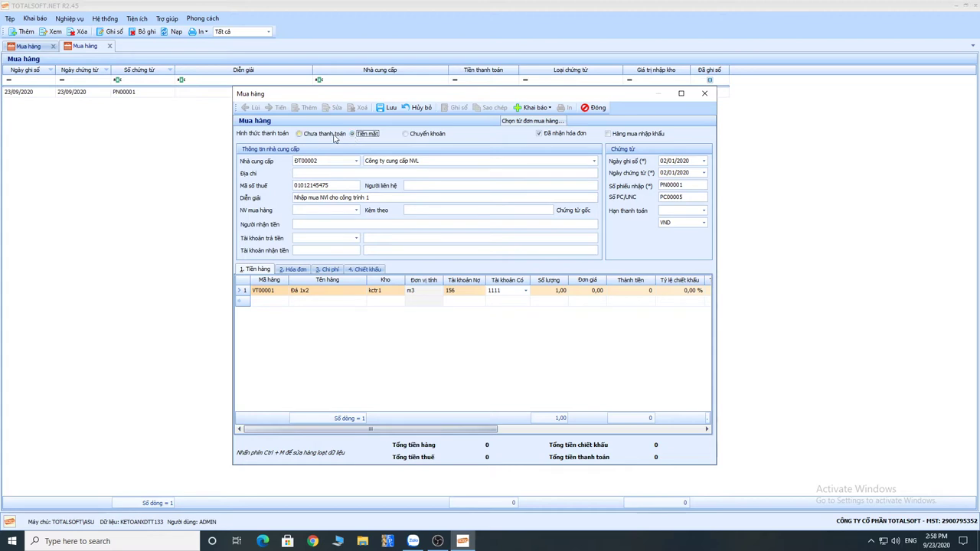
click(300, 134)
Step: Set the debit account of the Đá 1x2 line to 152
click(471, 291)
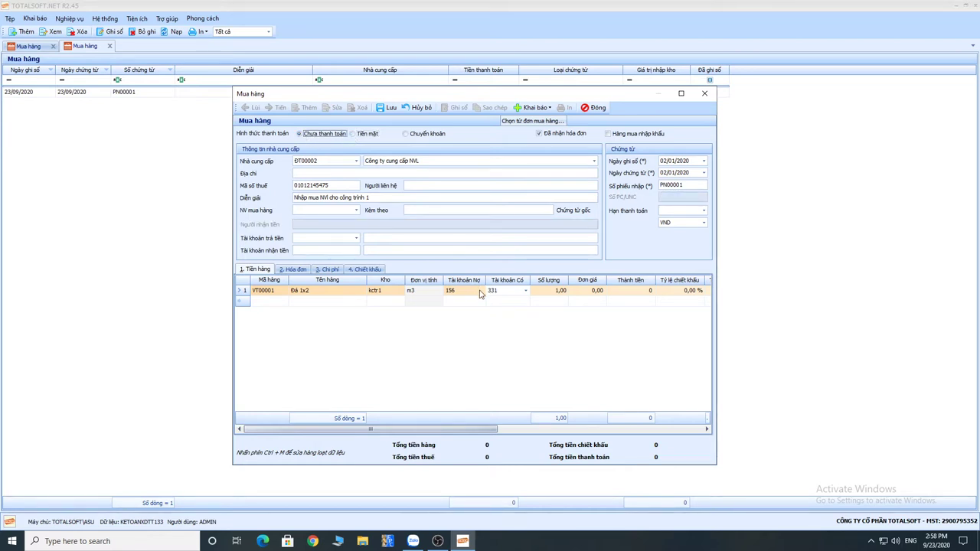
click(481, 290)
click(472, 330)
key(Tab)
key(Tab)
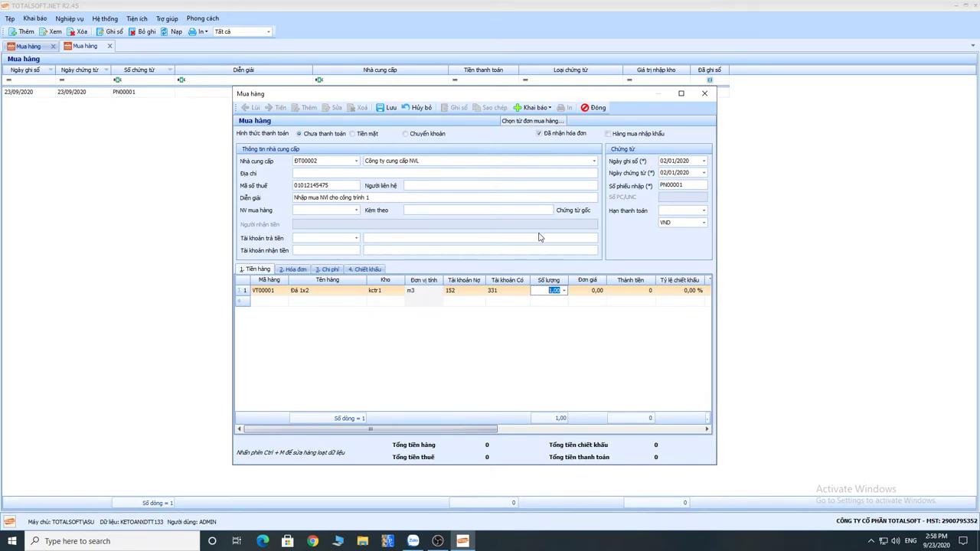
Step: Enter quantity 100 and unit price 150.000 for the Đá 1x2 line, leaving the discount fields unchanged
text(100)
key(Tab)
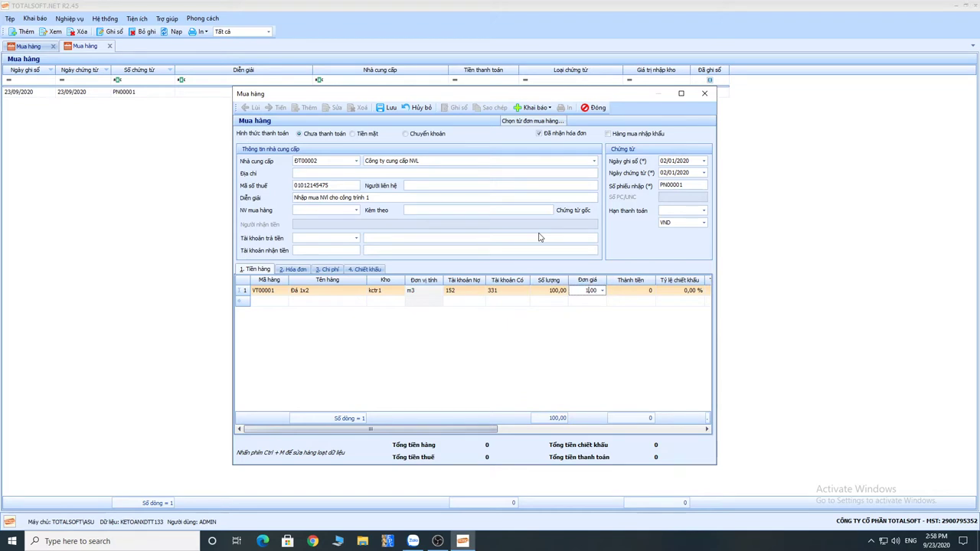
text(150.000)
key(Tab)
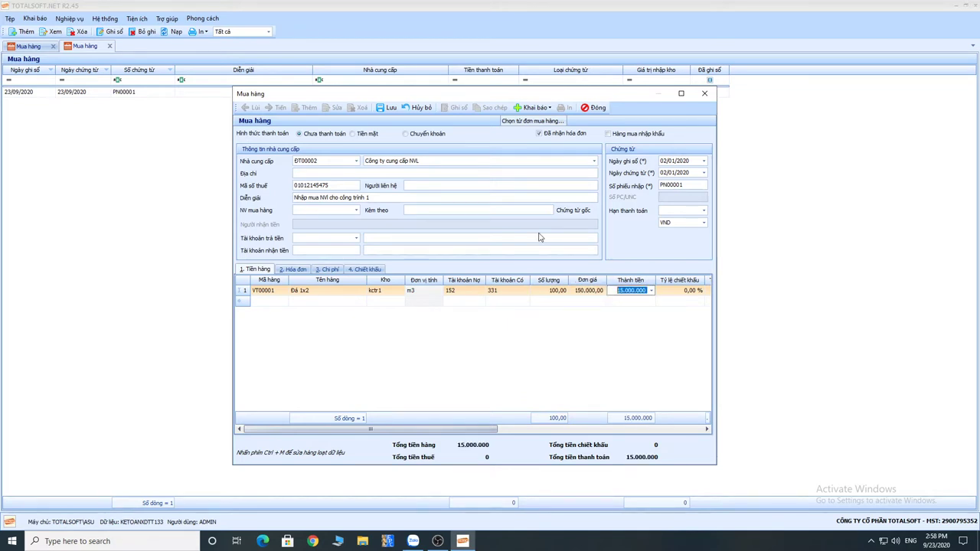
key(Tab)
key(Tab)
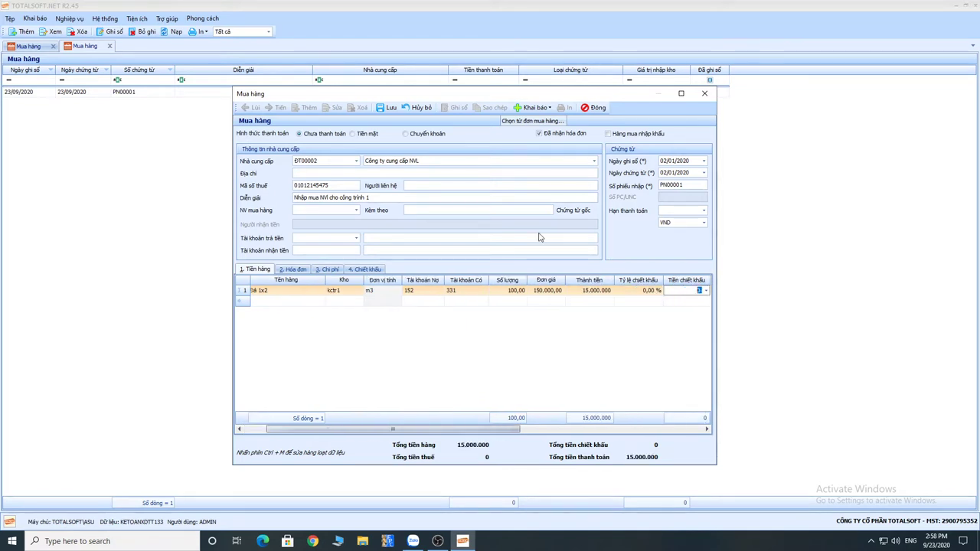
Step: Assign the Đá 1x2 line to cost object CTR1 and cost item NVLTT
drag(417, 431, 559, 431)
click(558, 292)
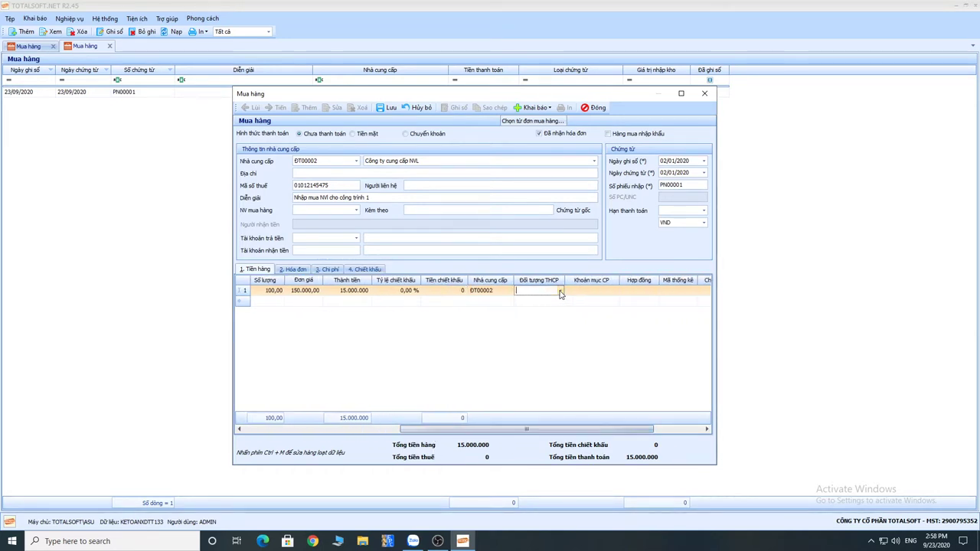
click(560, 291)
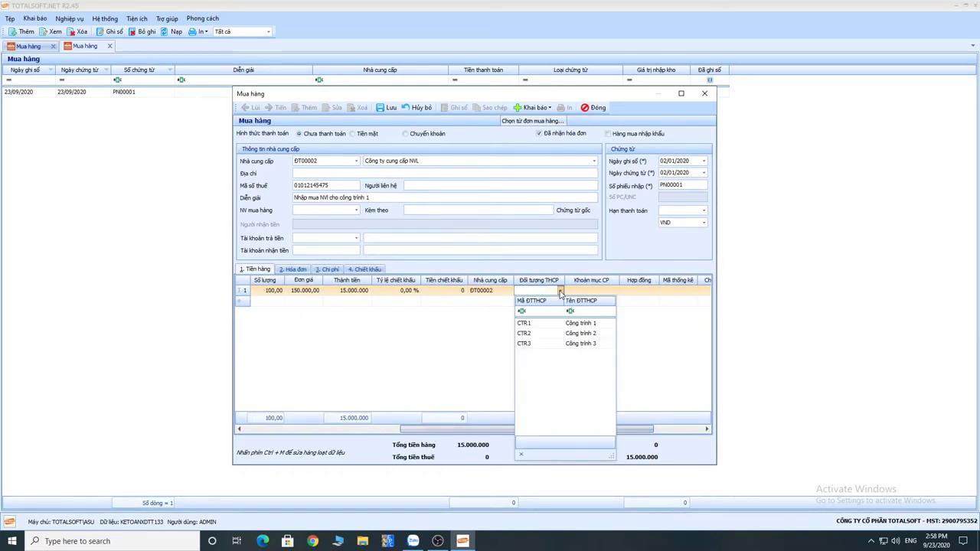
click(552, 327)
mouse_move(514, 433)
mouse_down()
mouse_move(469, 432)
mouse_move(499, 432)
mouse_up()
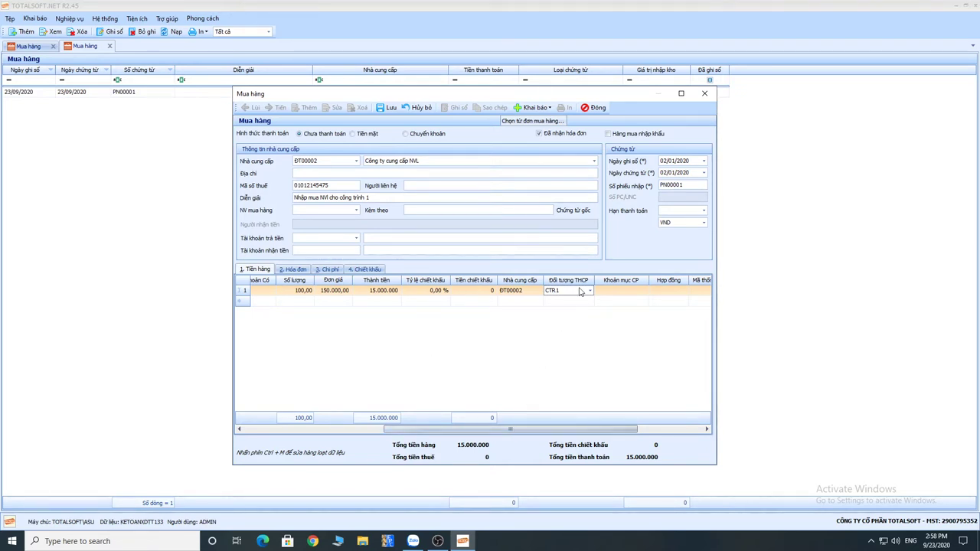
click(634, 291)
click(644, 291)
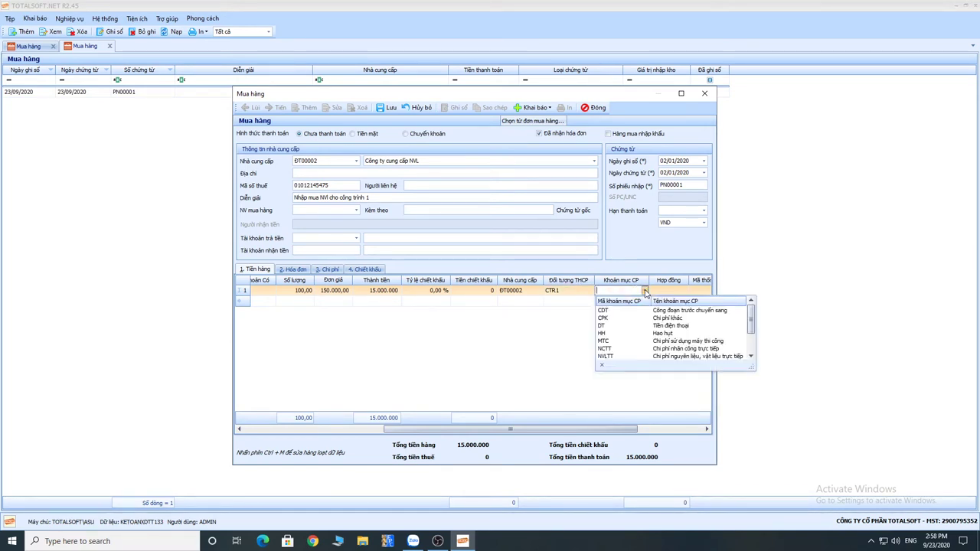
click(630, 356)
drag(595, 433, 460, 431)
Step: Add item VT00002 (Đá 4x6) as the second goods line of the purchase voucher
click(294, 270)
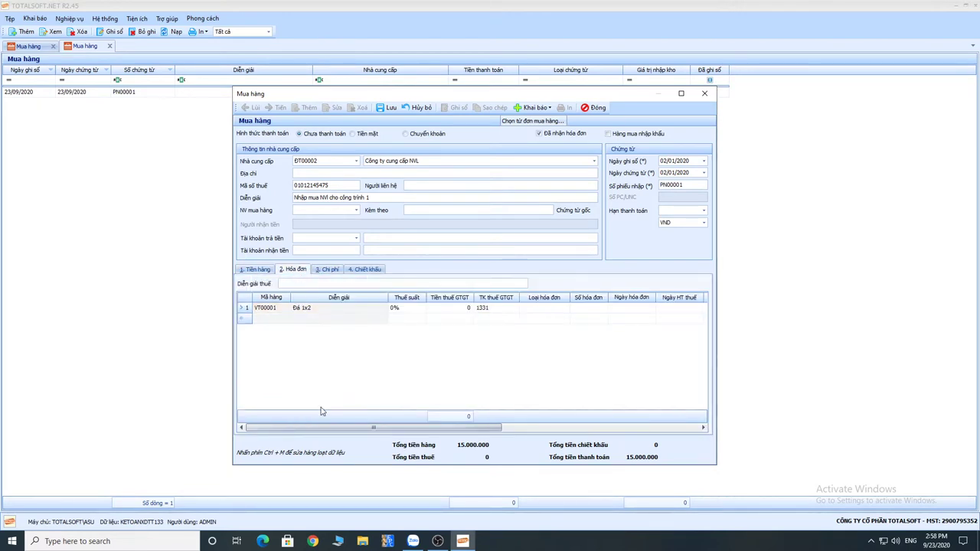
click(257, 270)
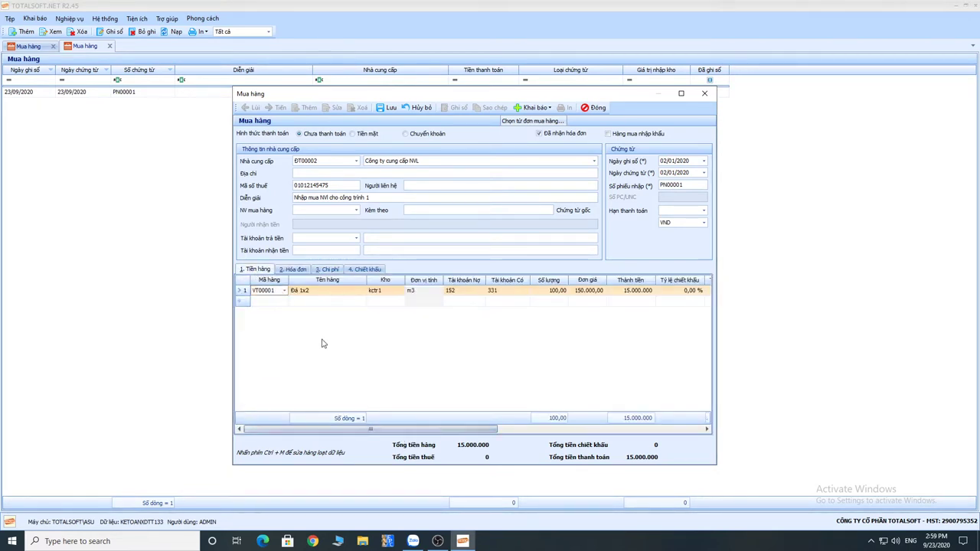
click(268, 302)
click(284, 301)
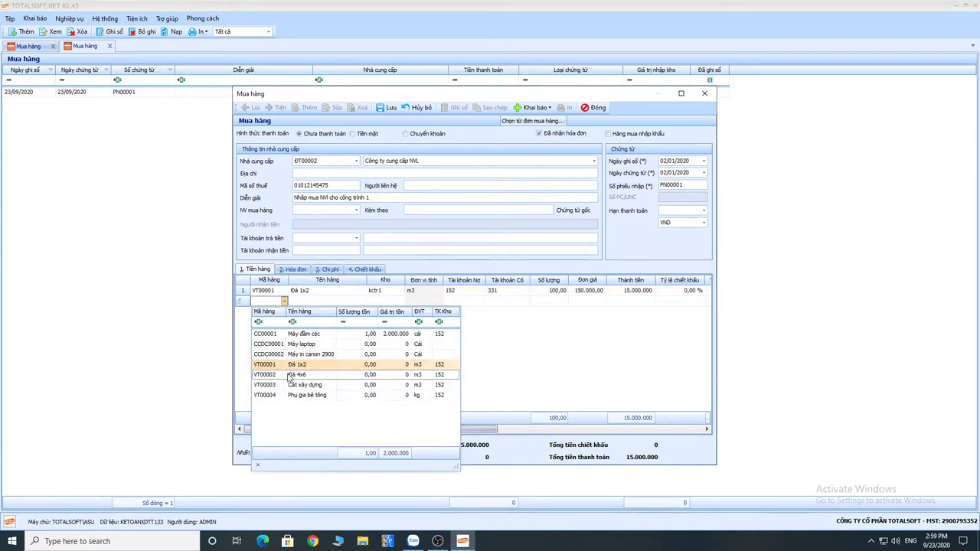
click(289, 375)
Step: Enter quantity 50 and unit price 145.000 for the Đá 4x6 line, leaving its accounts, discount and supplier unchanged
key(Tab)
key(Tab)
key(Tab)
key(Tab)
key(Tab)
key(Tab)
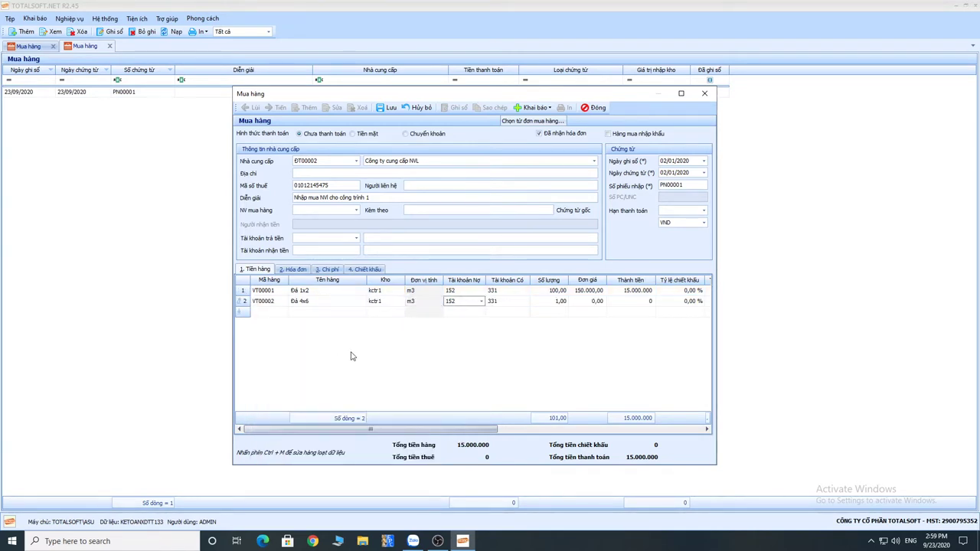
text(50)
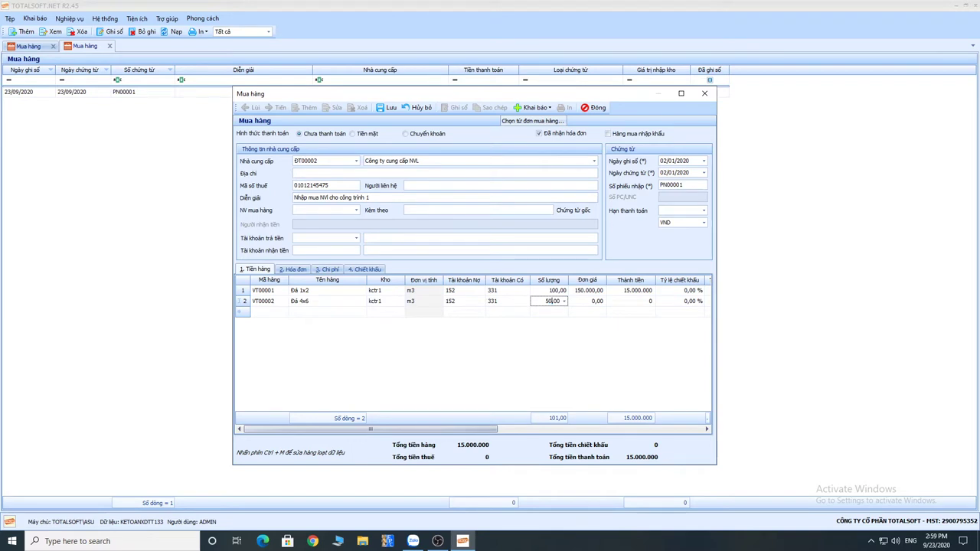
key(Tab)
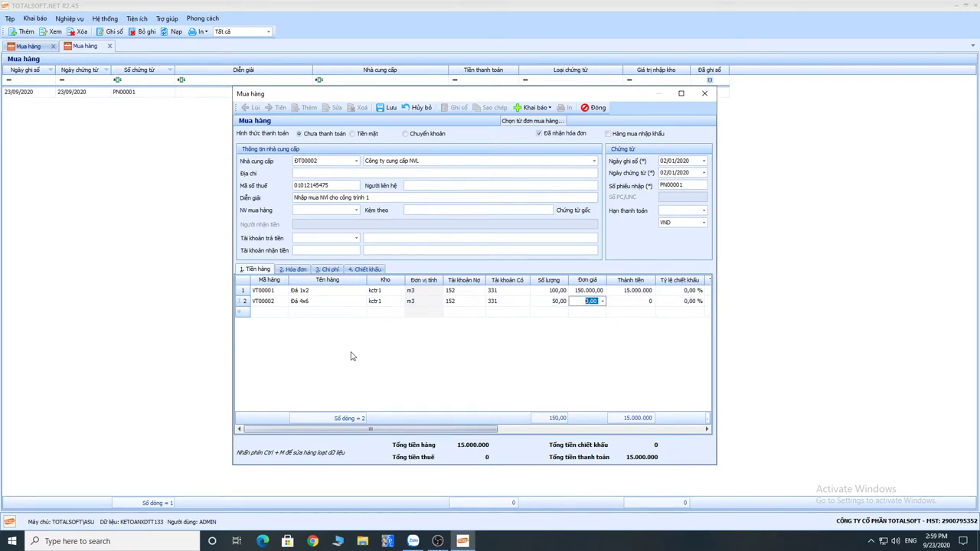
text(145.000)
key(Tab)
key(Tab)
key(Tab)
key(Tab)
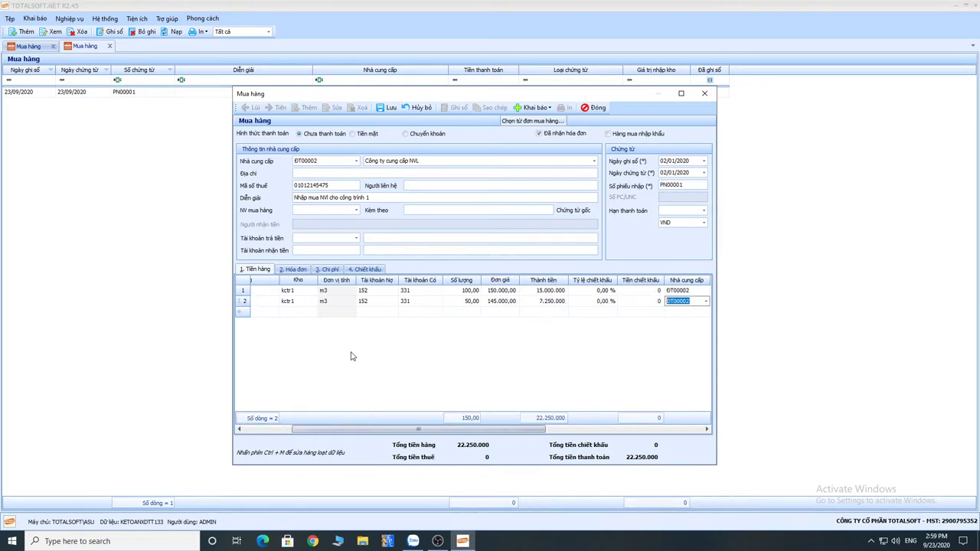
mouse_move(421, 431)
mouse_down()
mouse_move(616, 432)
mouse_move(410, 432)
mouse_up()
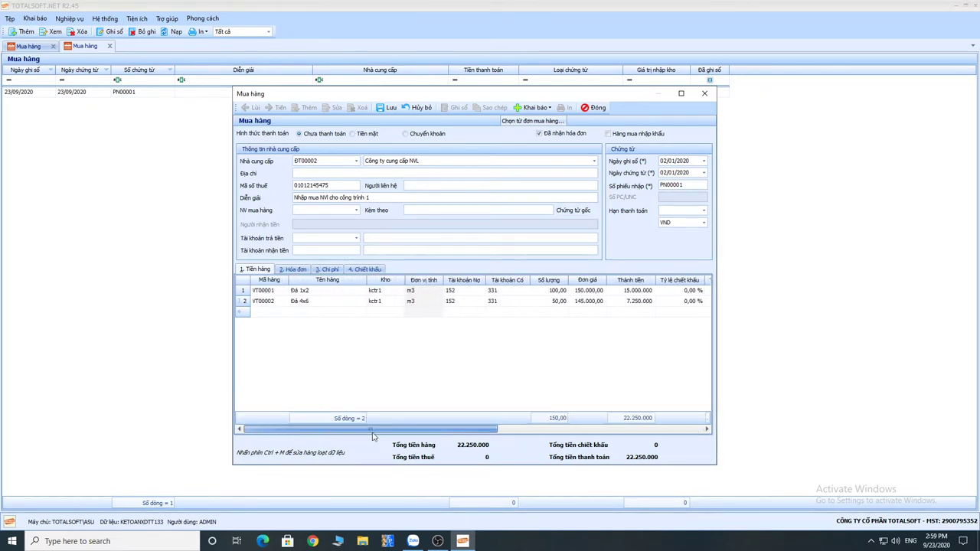
Step: Set the VAT rate of both the Đá 1x2 and Đá 4x6 invoice lines to 10%
click(295, 269)
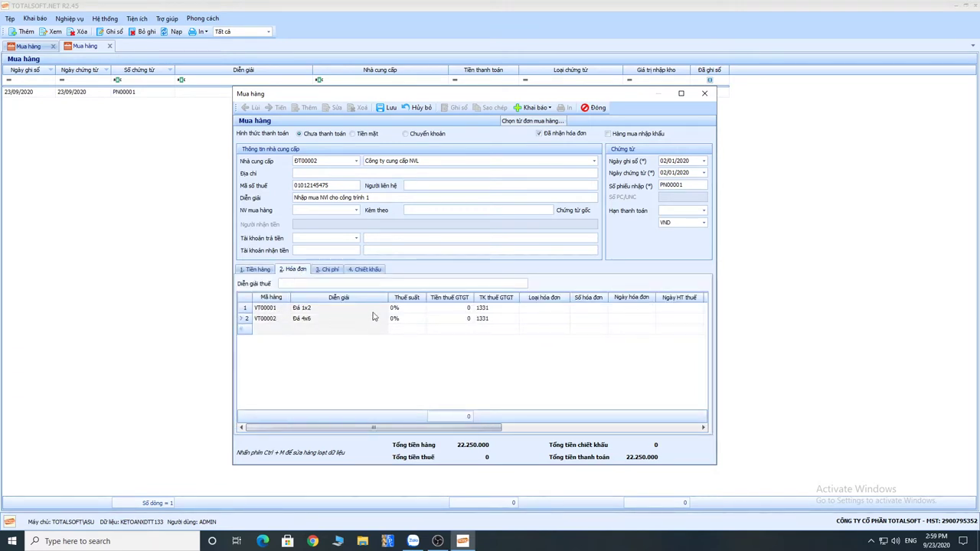
click(414, 308)
click(414, 352)
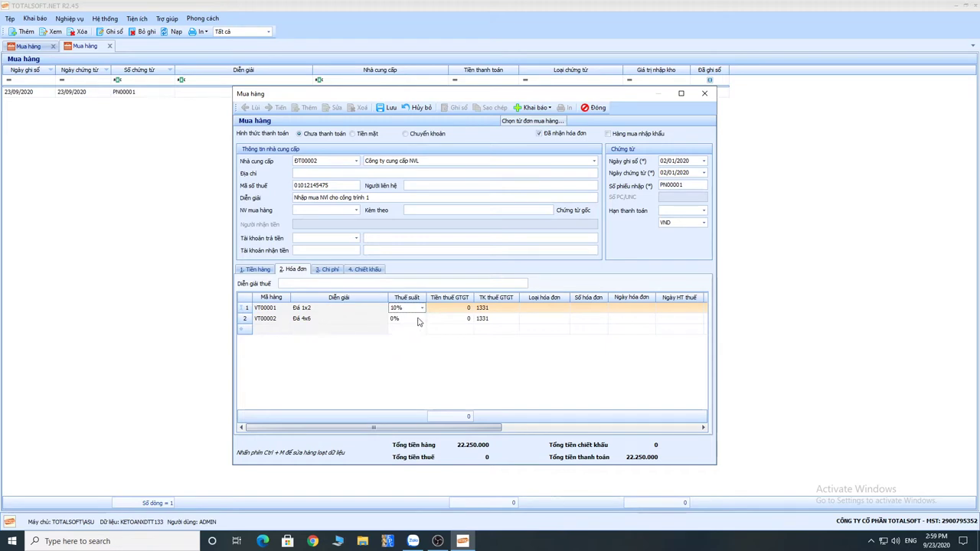
click(414, 318)
click(421, 319)
click(410, 359)
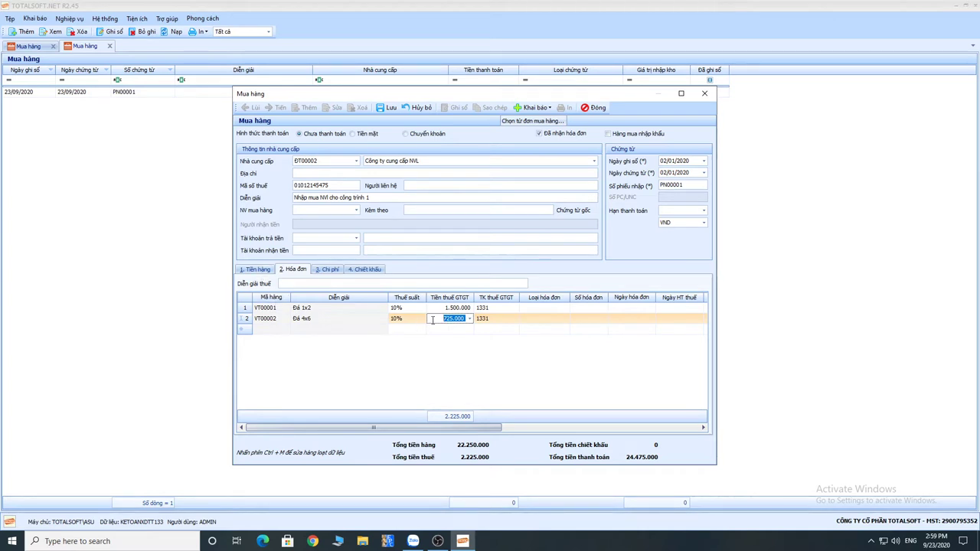
click(346, 309)
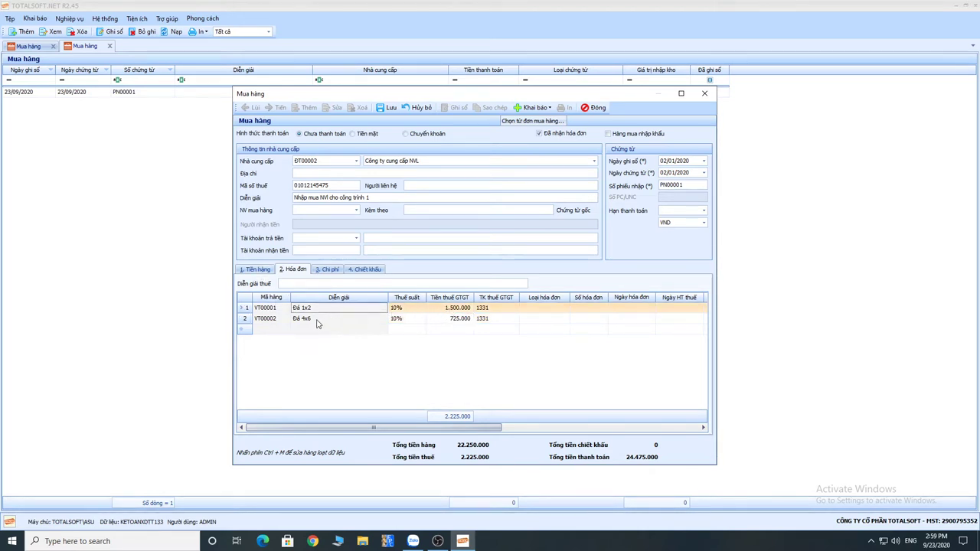
Step: Adjust the VAT amount of the Đá 4x6 line to 726.000
click(446, 320)
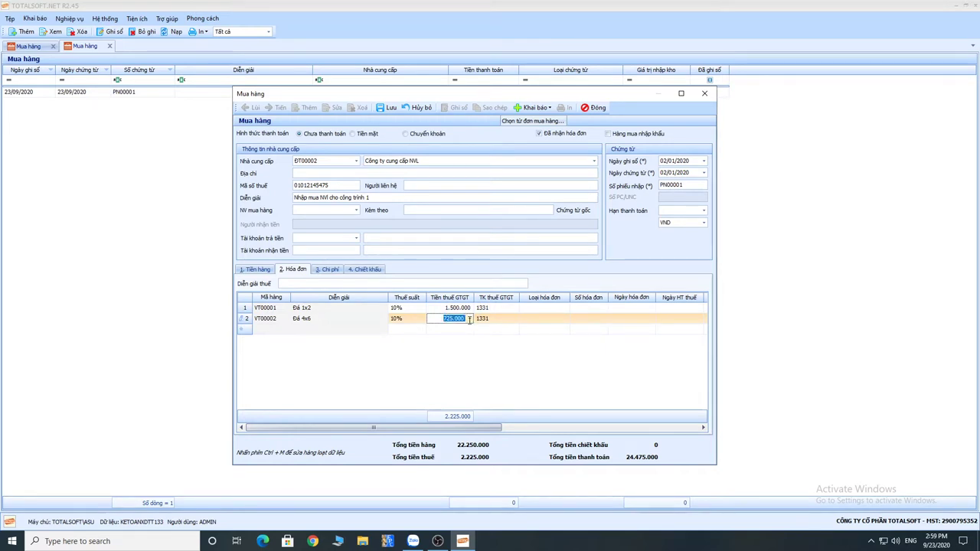
click(443, 319)
key(BackSpace)
text(6)
key(Tab)
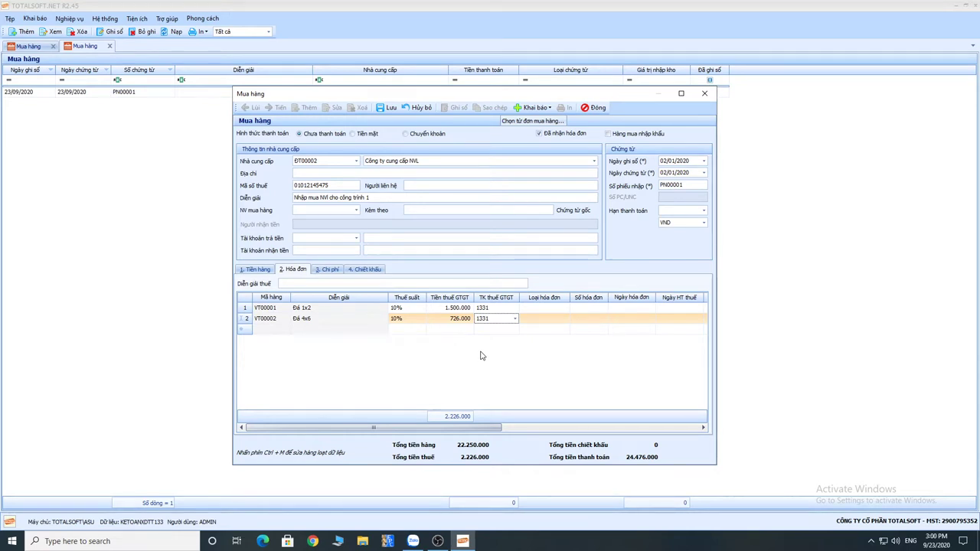
Step: Set the Đá 1x2 line's invoice type to Hóa đơn GTGT and its invoice number to 0456789
click(560, 309)
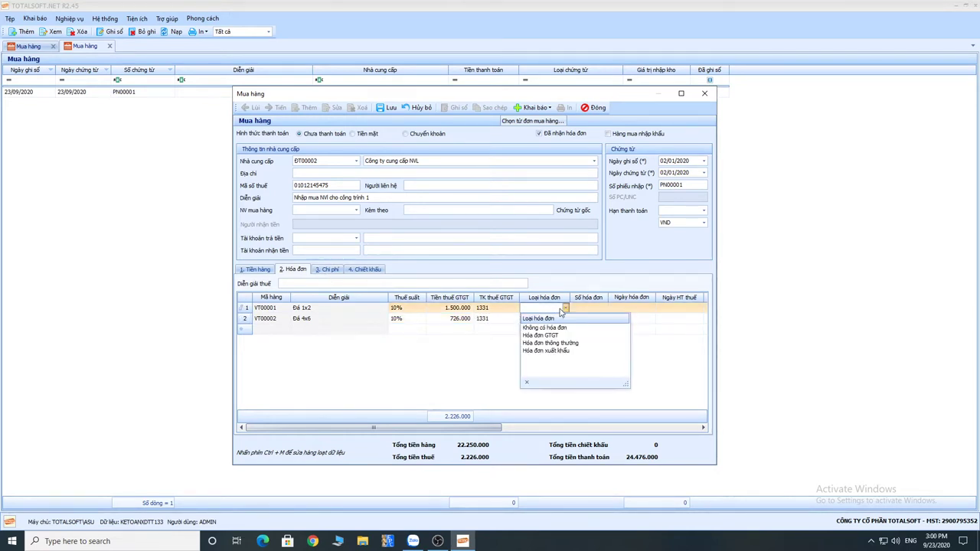
click(557, 337)
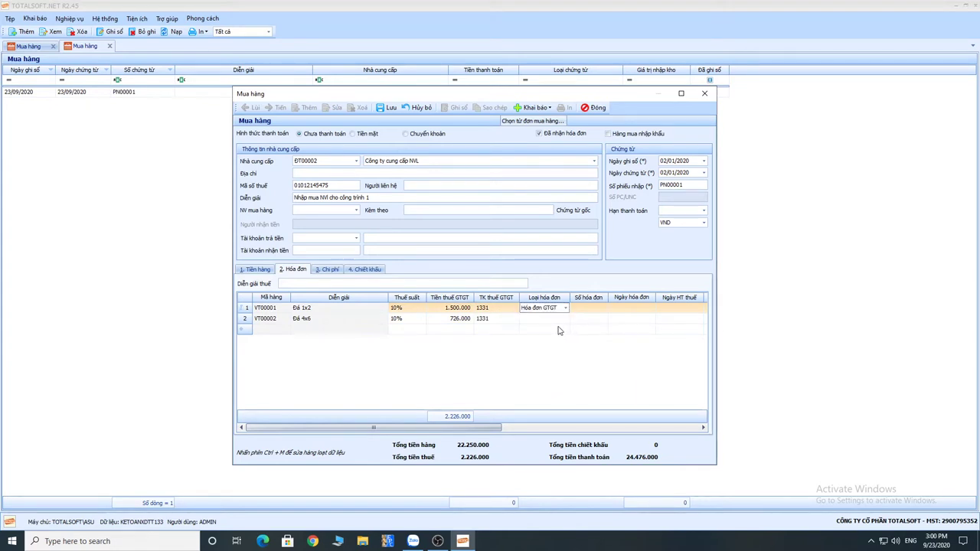
click(588, 308)
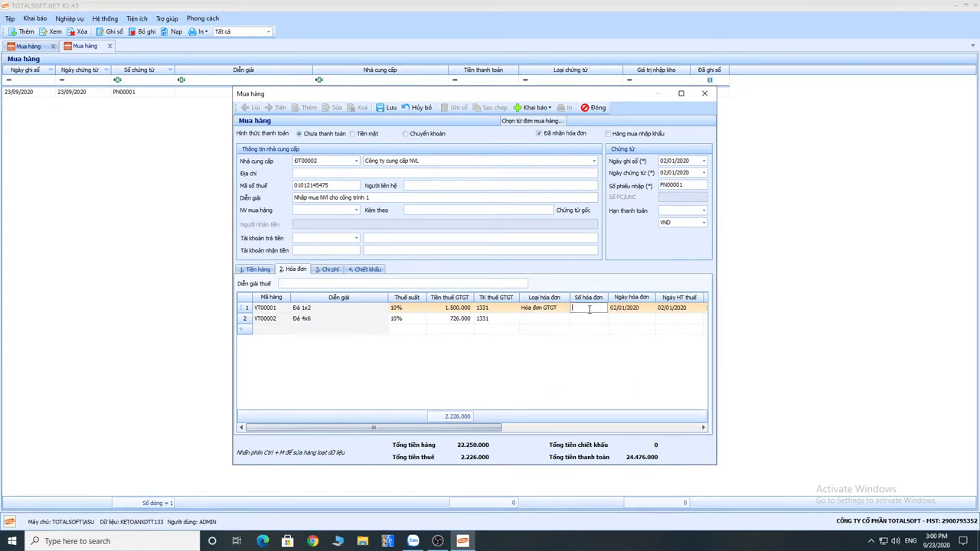
text(0456789)
key(Tab)
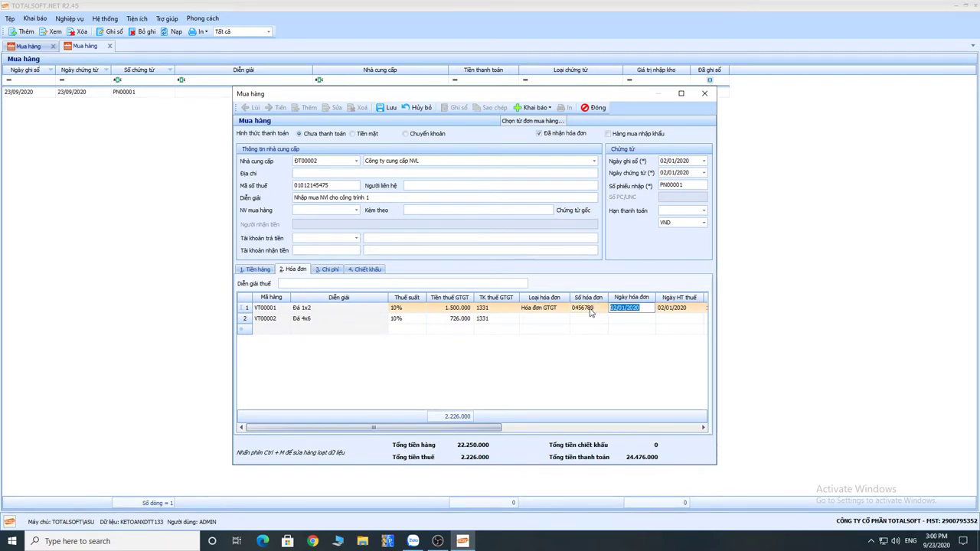
Step: Copy the Đá 1x2 line's invoice type, invoice number, invoice date and tax accounting date to the Đá 4x6 line
drag(485, 429, 522, 430)
click(474, 310)
click(472, 310)
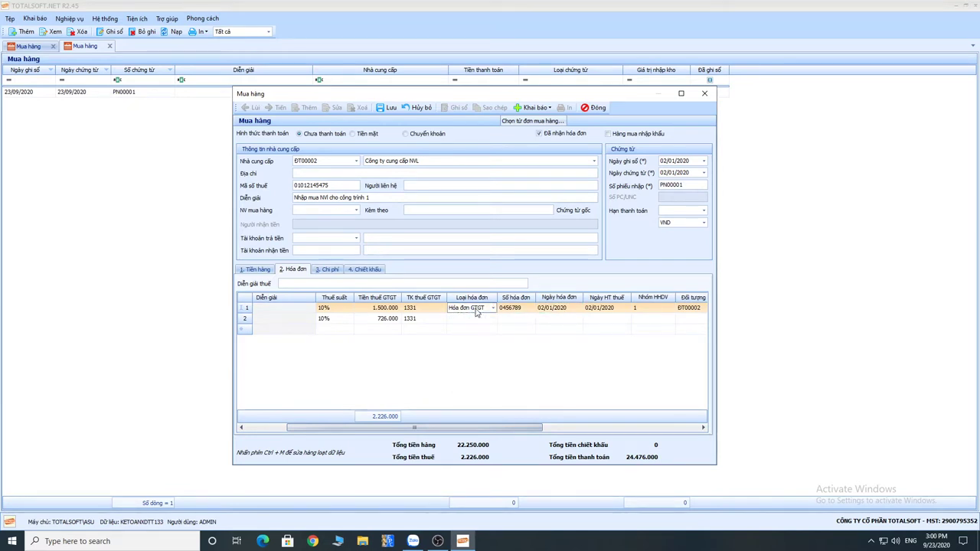
click(517, 308)
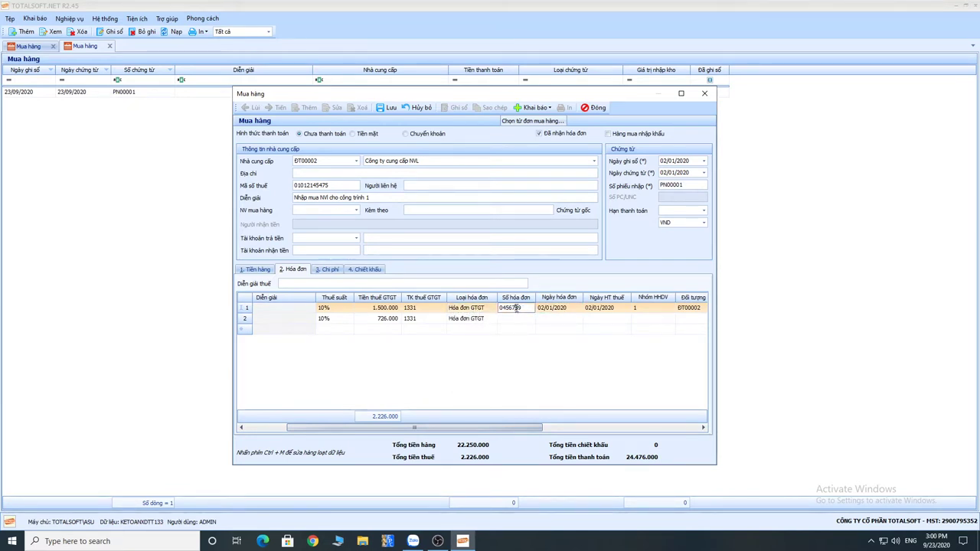
key(Return)
click(563, 307)
key(Return)
click(599, 308)
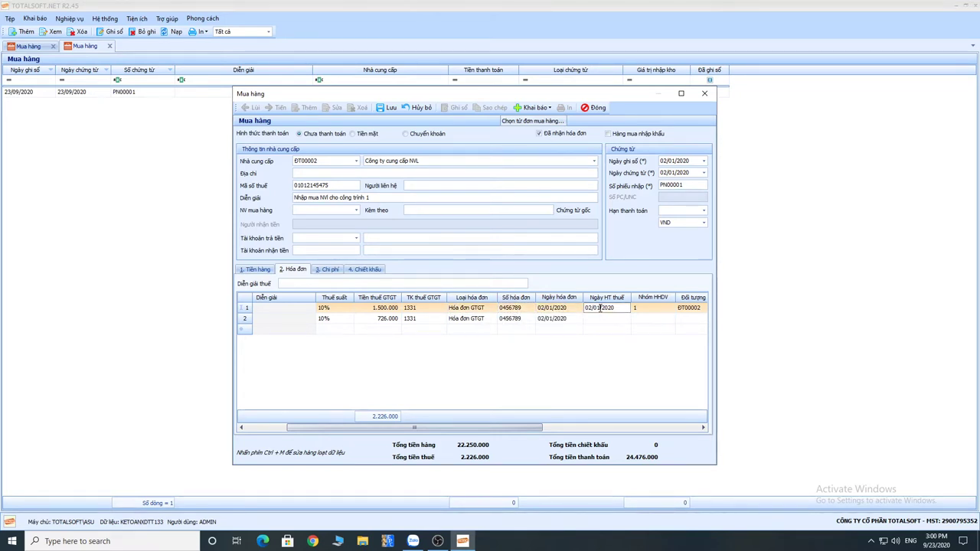
key(Return)
Step: Fill in goods and services group 1 and tax party ĐT00002 for the Đá 4x6 invoice line
drag(472, 428, 615, 439)
key(Down)
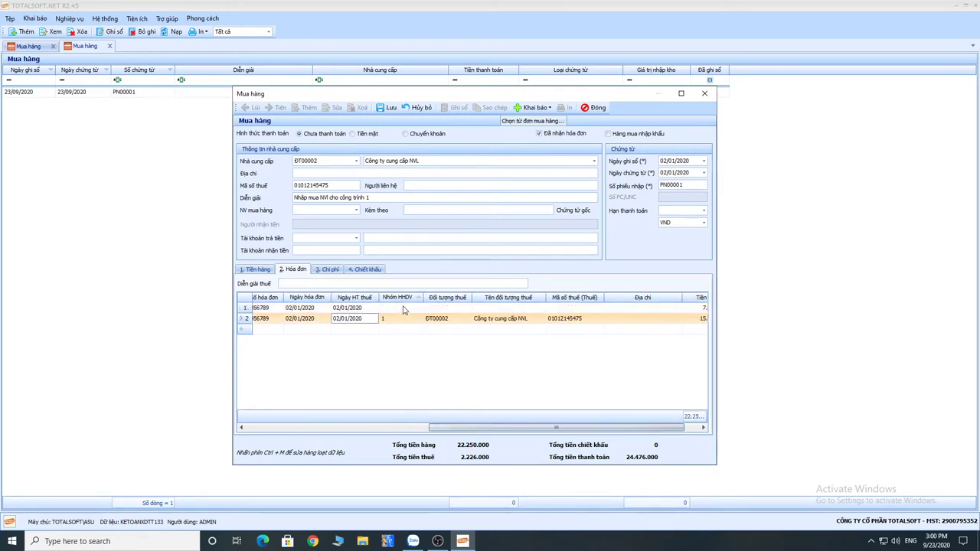
click(405, 308)
click(404, 308)
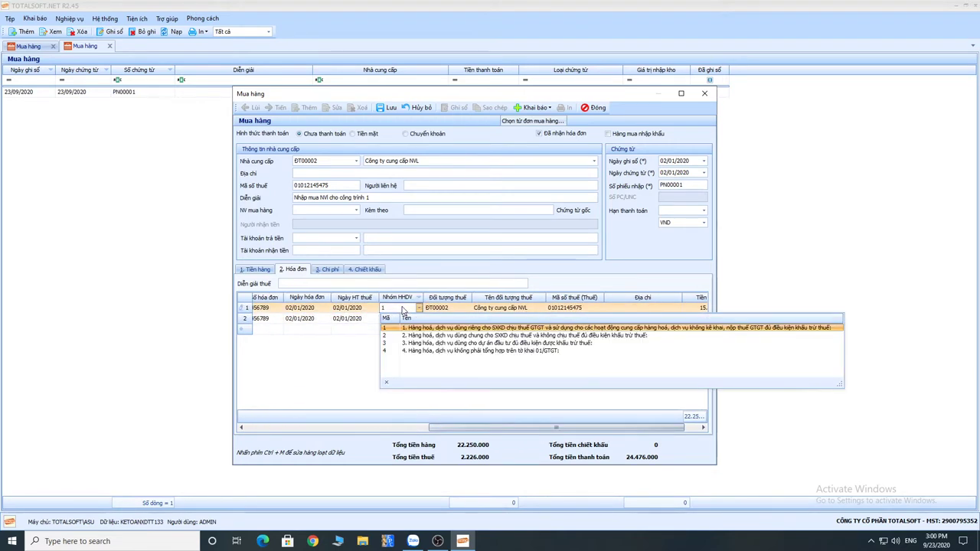
key(Return)
click(449, 308)
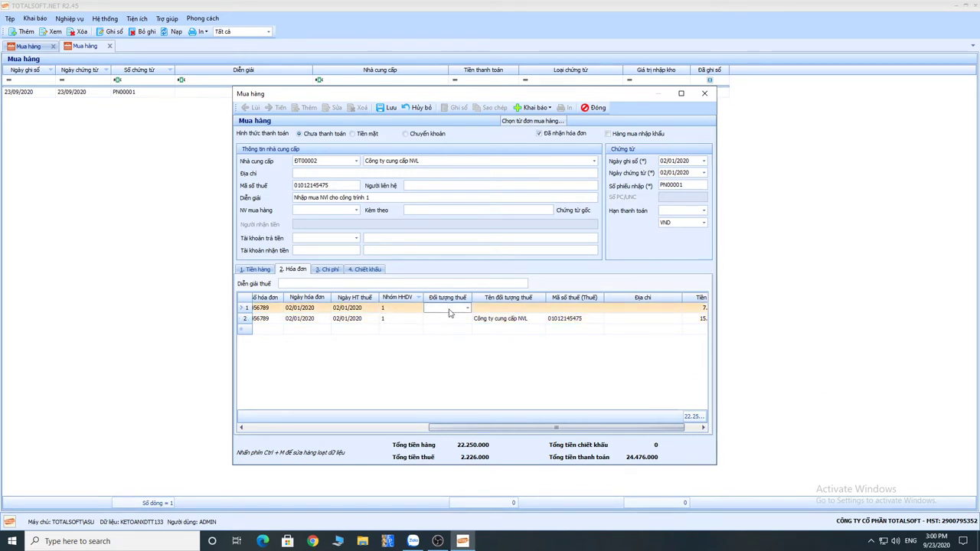
click(467, 307)
click(453, 350)
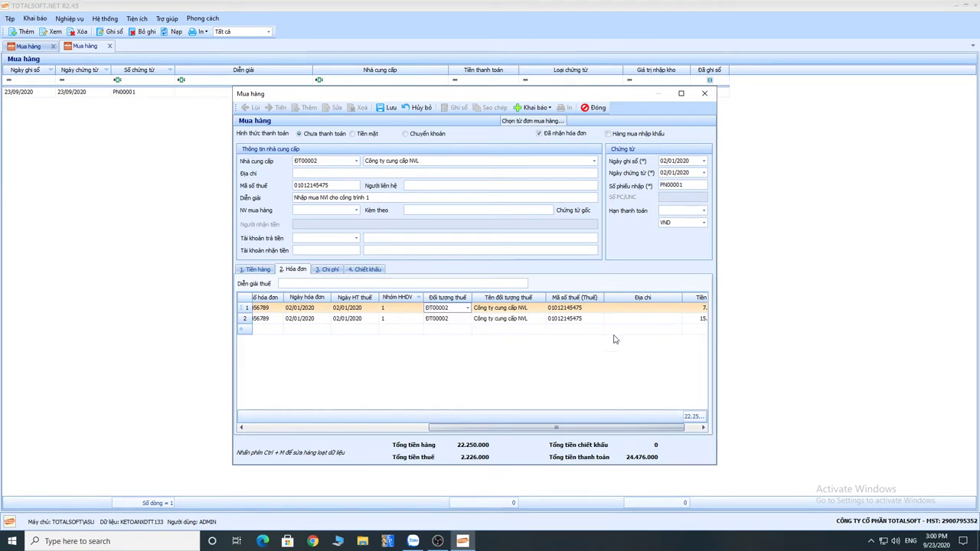
Step: Enter a domestic purchase cost of 2.000.000 and allocate it to the goods lines by amount
drag(573, 425, 378, 386)
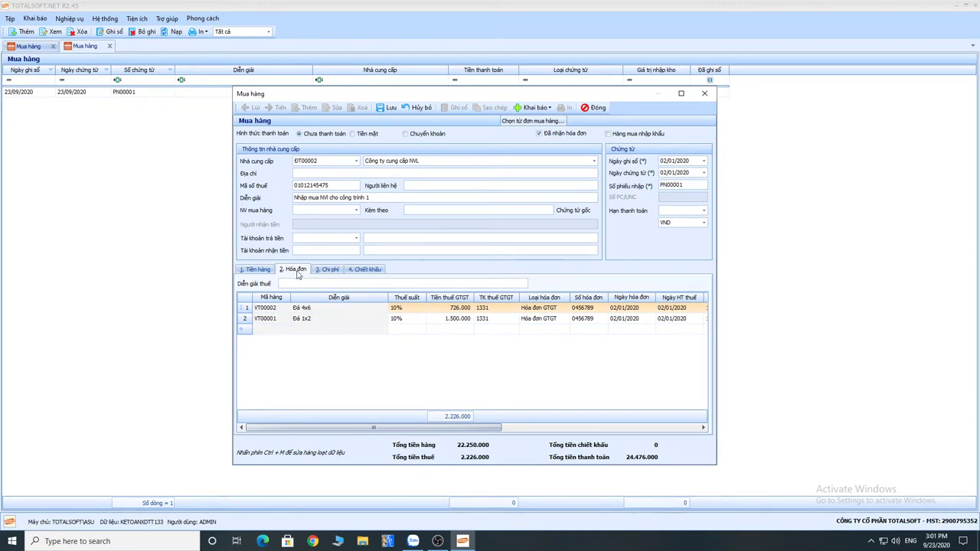
click(330, 271)
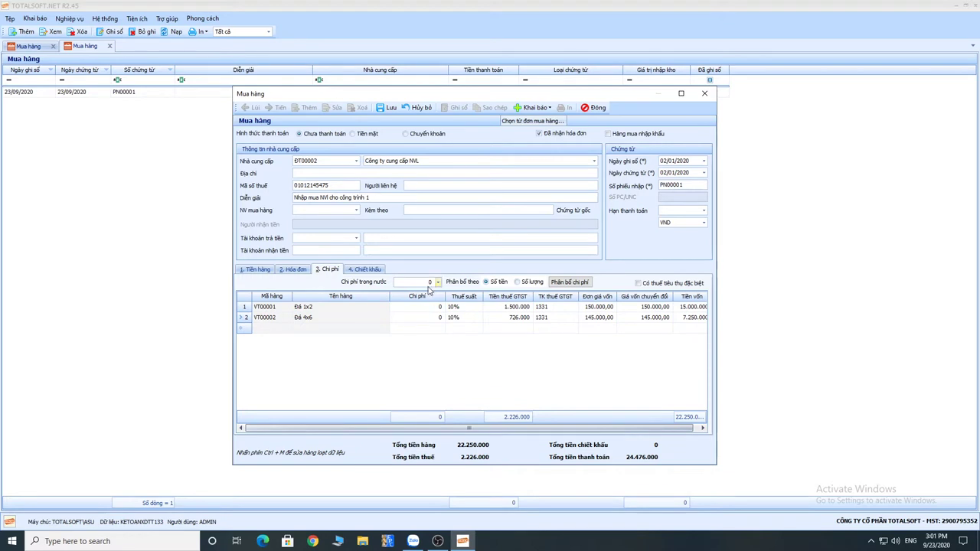
click(411, 282)
text(200.000)
click(570, 283)
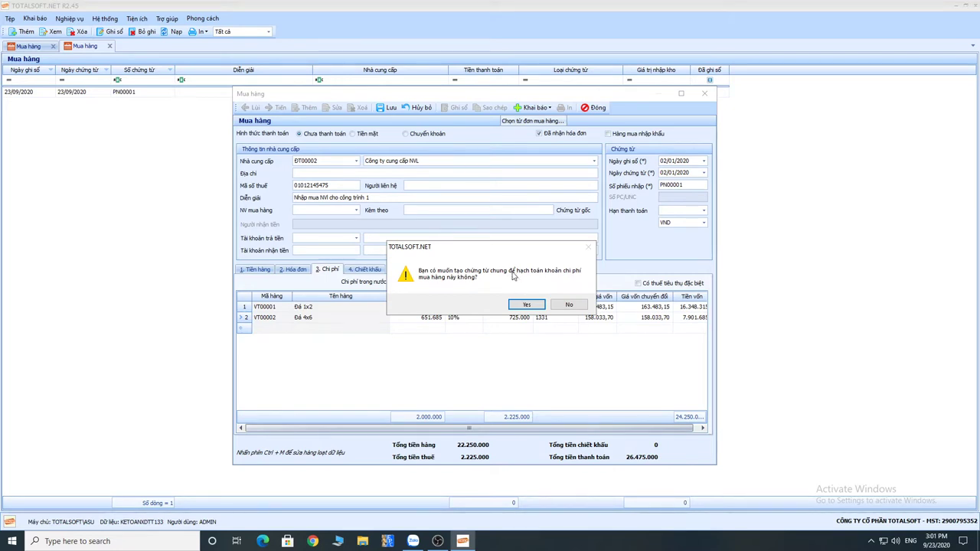
Step: Agree to create a general voucher that records the purchase cost
drag(496, 250, 521, 145)
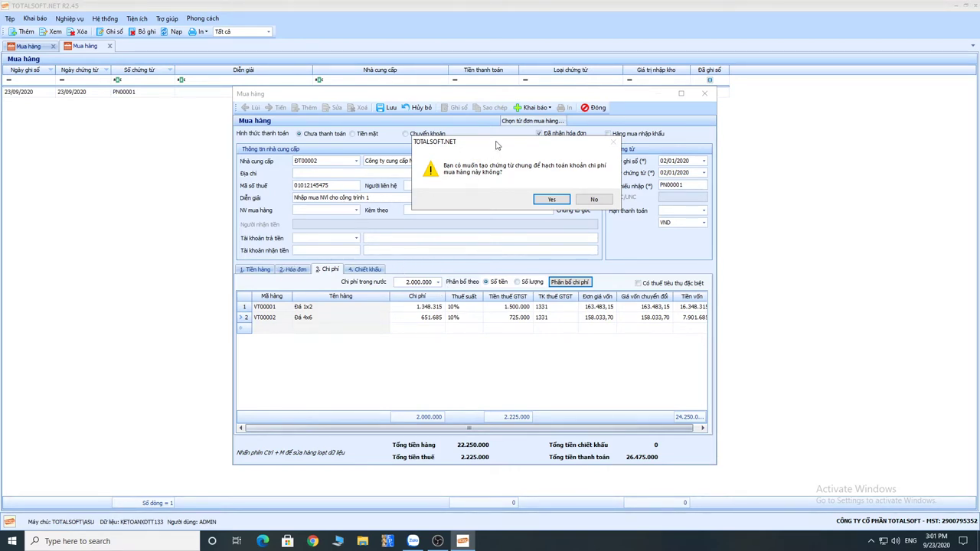
drag(494, 151, 537, 147)
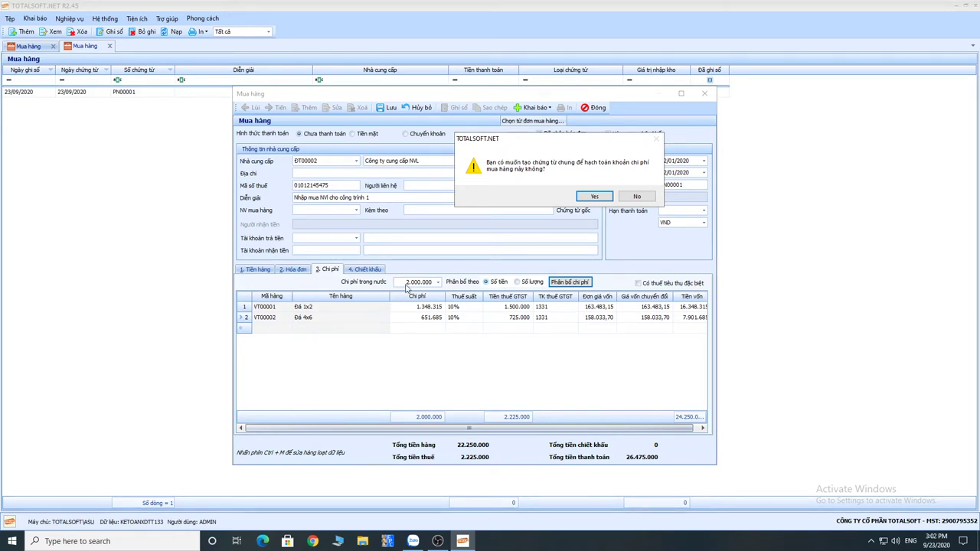
drag(565, 142, 512, 195)
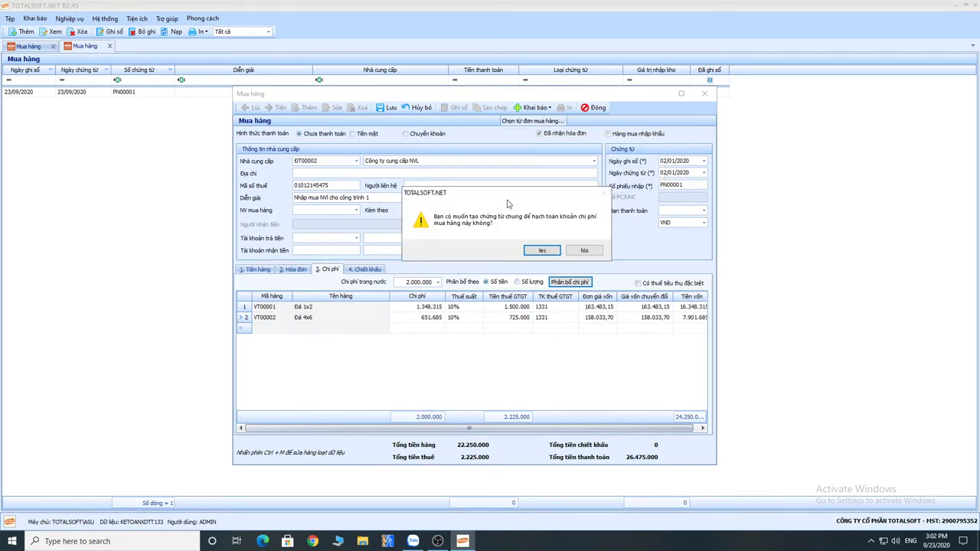
click(541, 251)
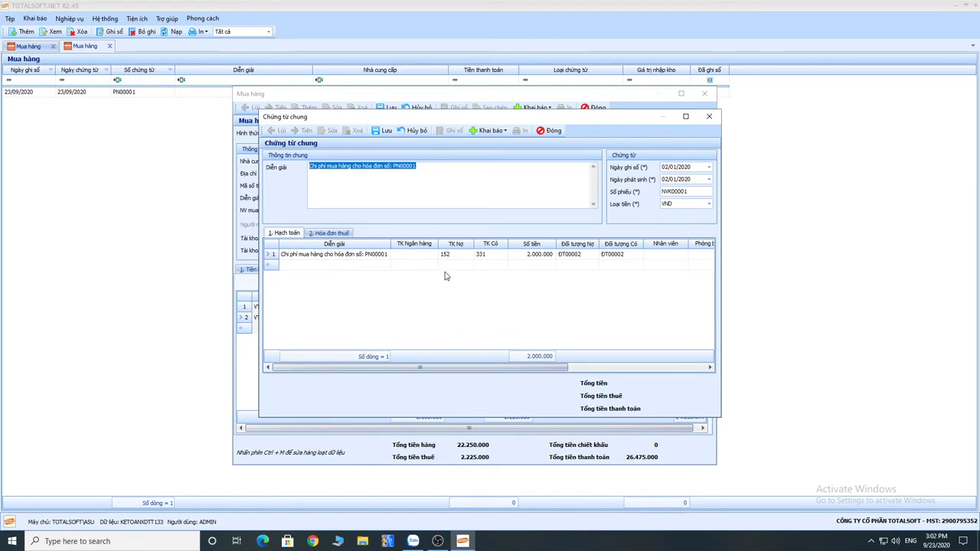
Step: Review the accounting entry and the input VAT line of the general voucher for the purchase cost
click(464, 256)
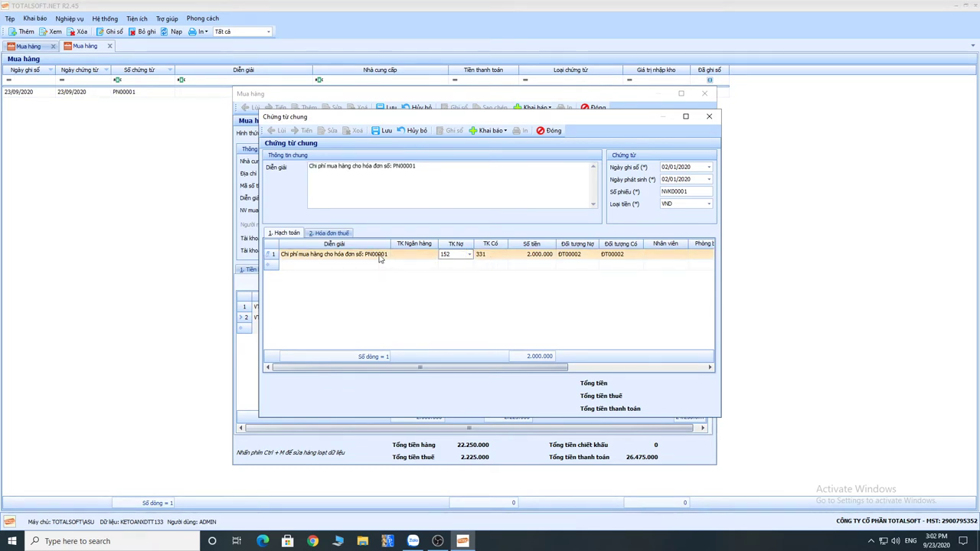
click(334, 233)
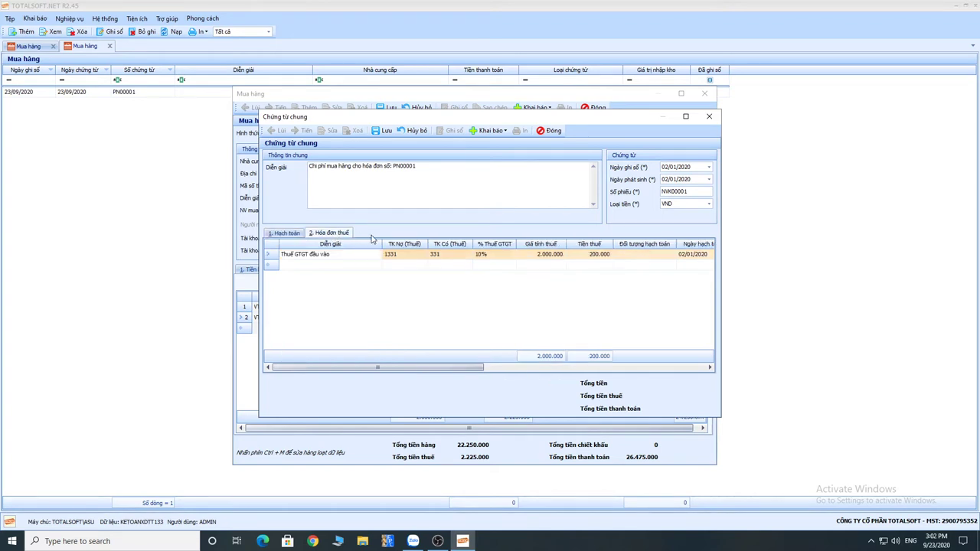
drag(389, 372, 512, 375)
click(291, 234)
click(296, 235)
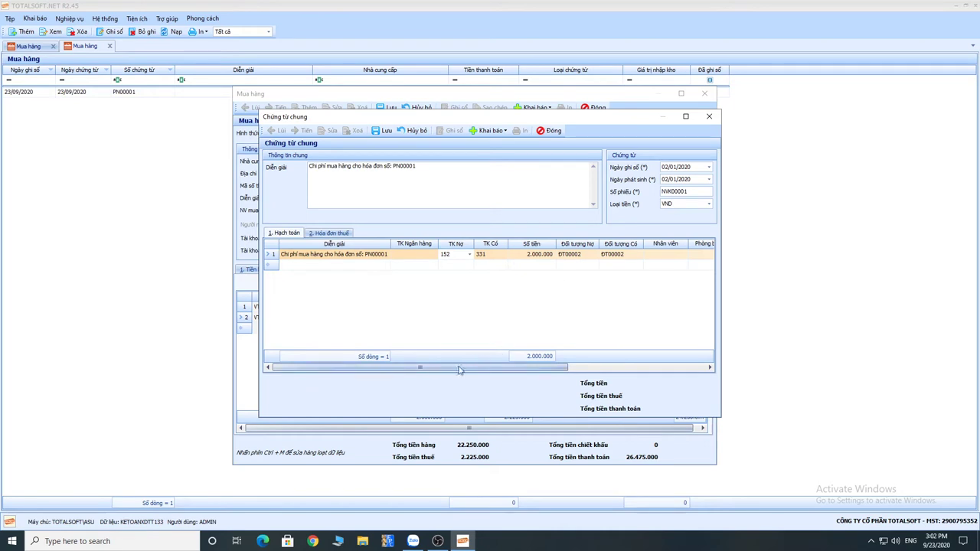
Step: Set the accounting party of the general voucher's input VAT line to ĐT00002, Công ty cung cấp NVL
mouse_move(421, 373)
mouse_down()
mouse_move(459, 374)
mouse_move(421, 374)
mouse_up()
click(504, 255)
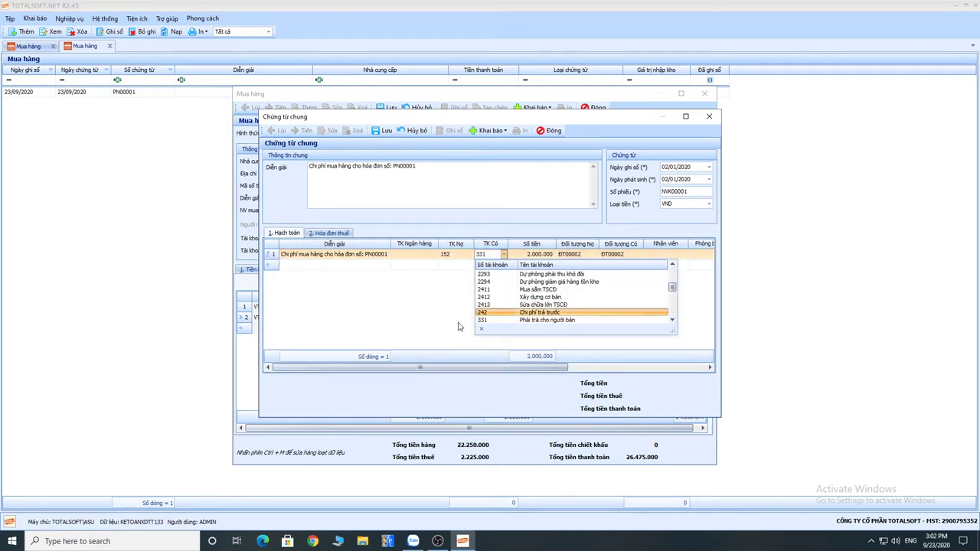
click(390, 286)
click(336, 234)
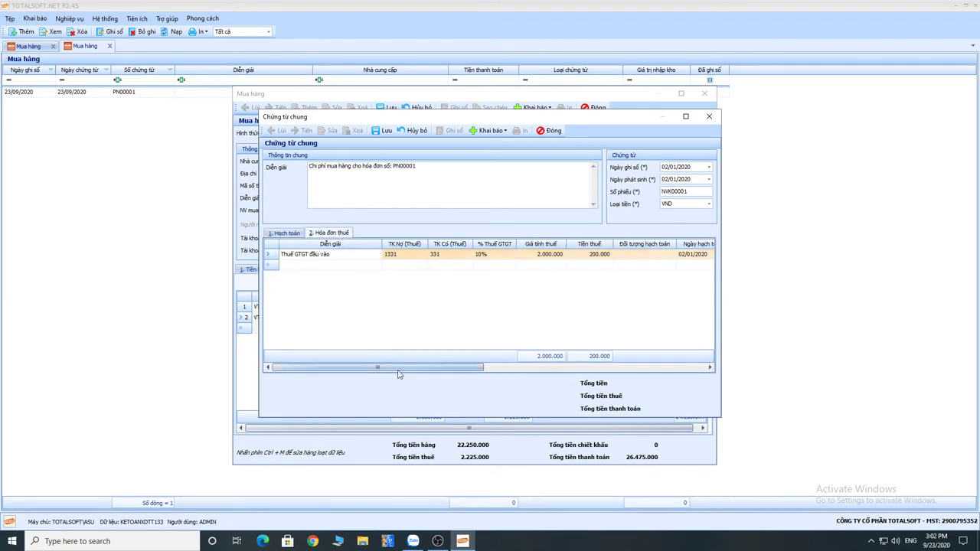
drag(383, 370, 493, 370)
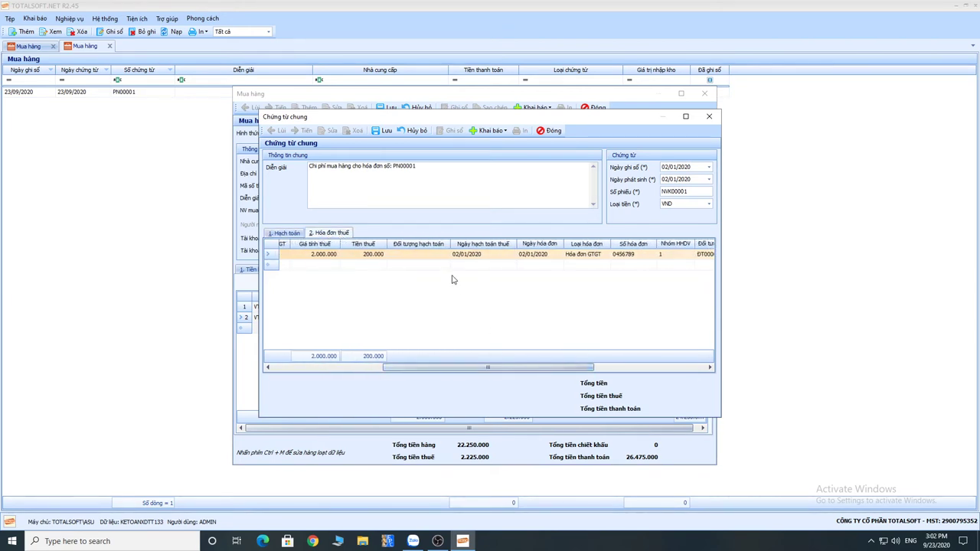
click(441, 261)
click(446, 255)
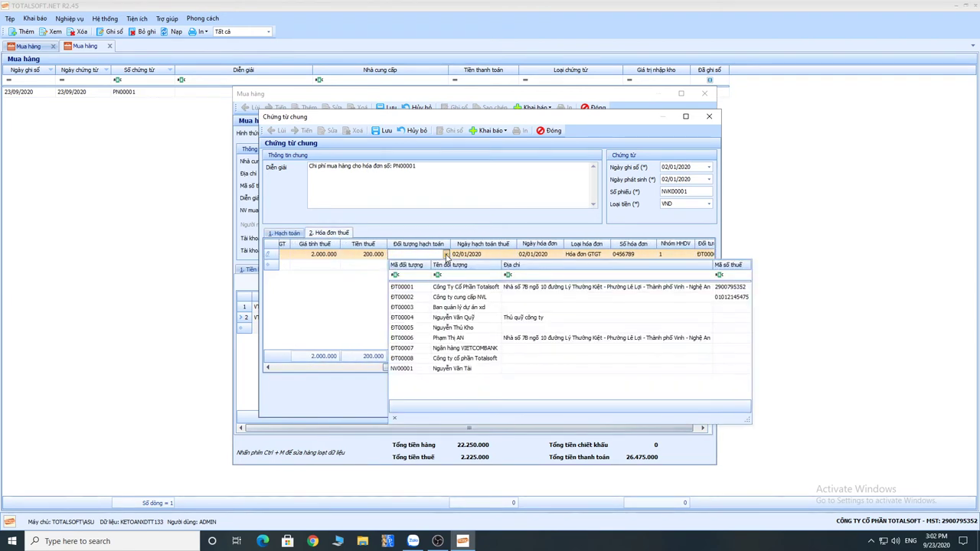
click(435, 301)
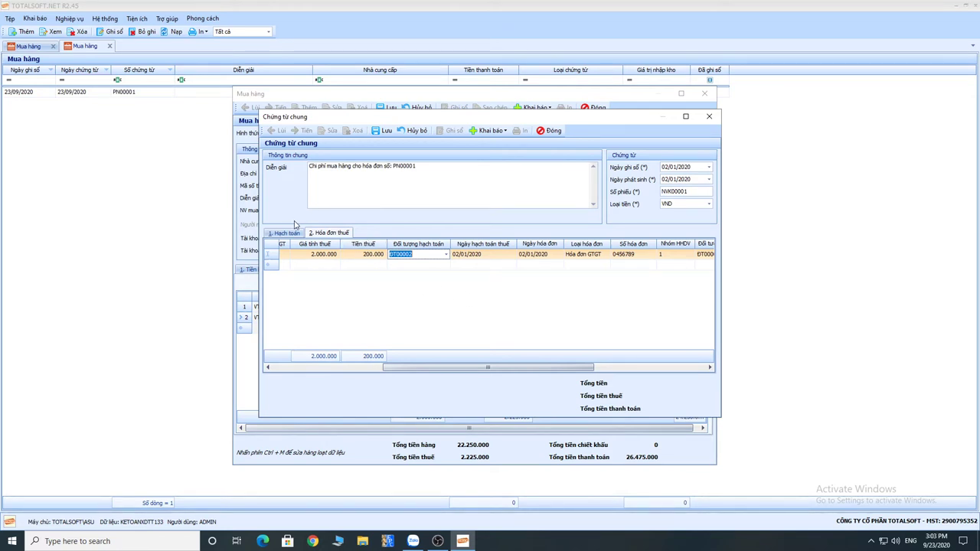
click(445, 254)
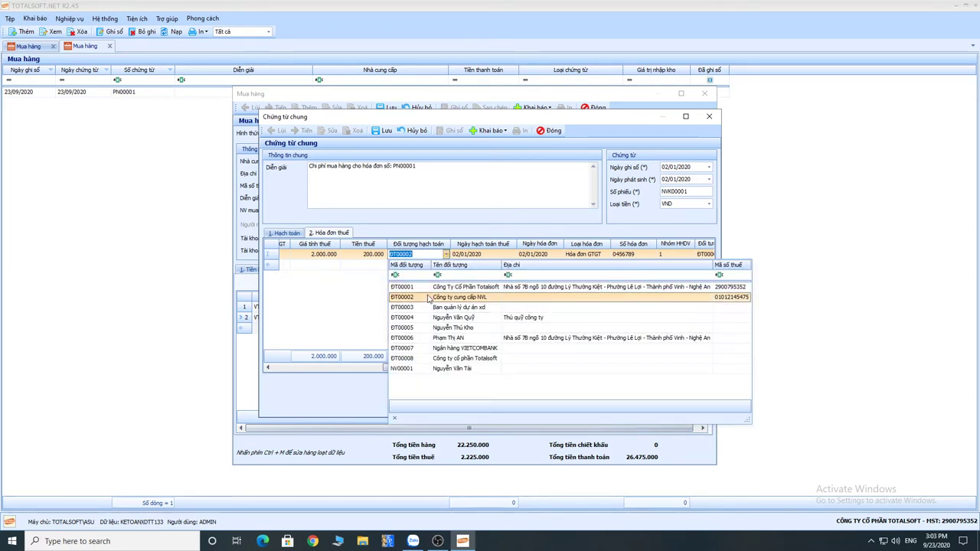
click(348, 296)
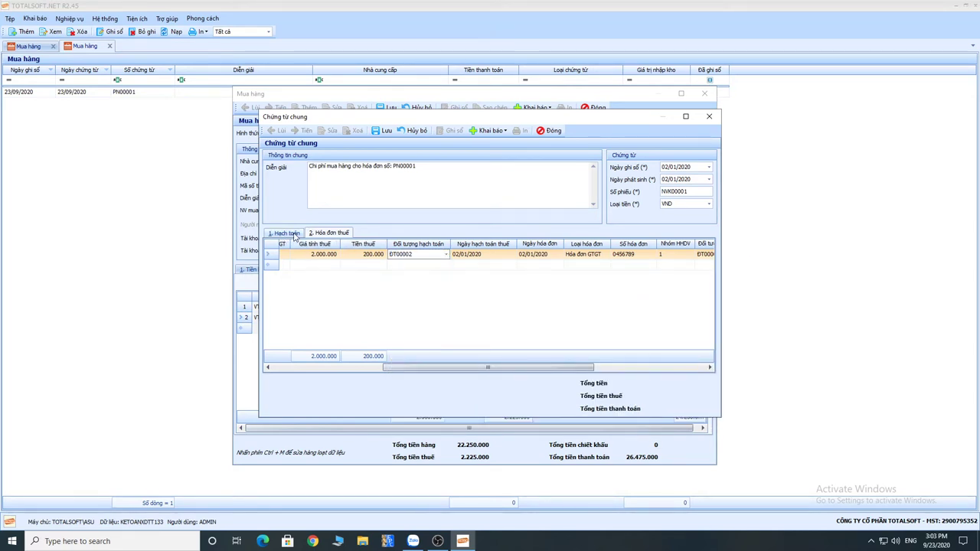
Step: Review the debit and credit parties, cost item and cost object of the purchase cost's accounting entry
click(293, 235)
mouse_move(473, 372)
mouse_down()
mouse_move(513, 370)
mouse_move(472, 371)
mouse_up()
click(567, 255)
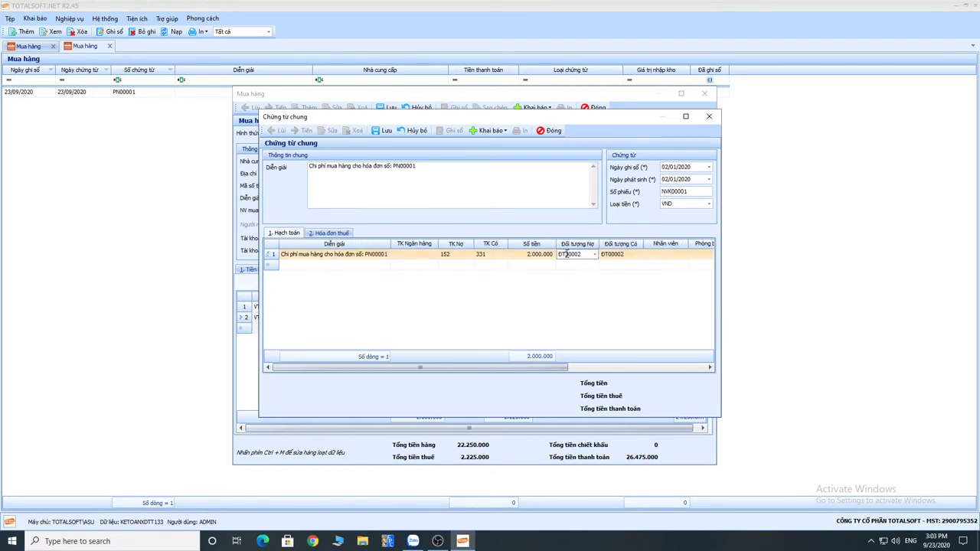
click(615, 257)
click(639, 255)
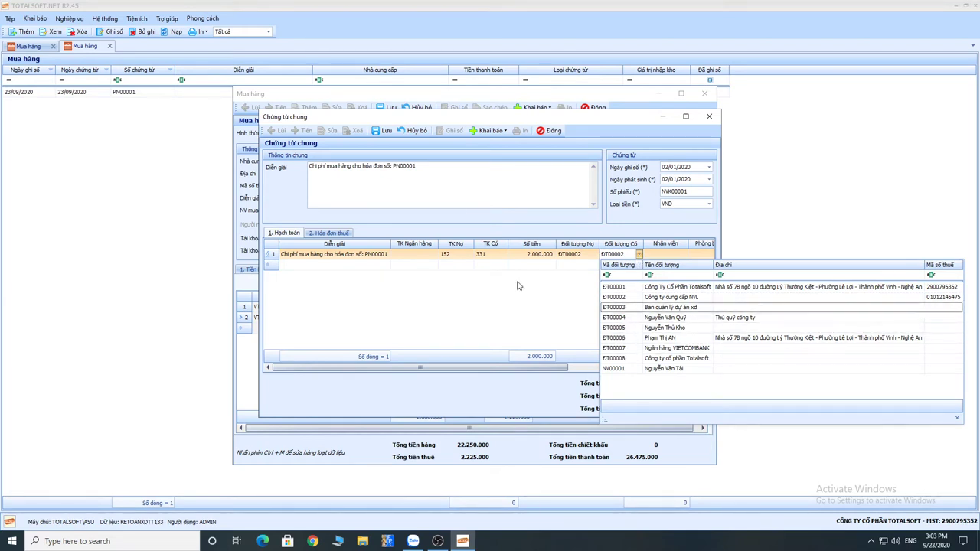
click(544, 281)
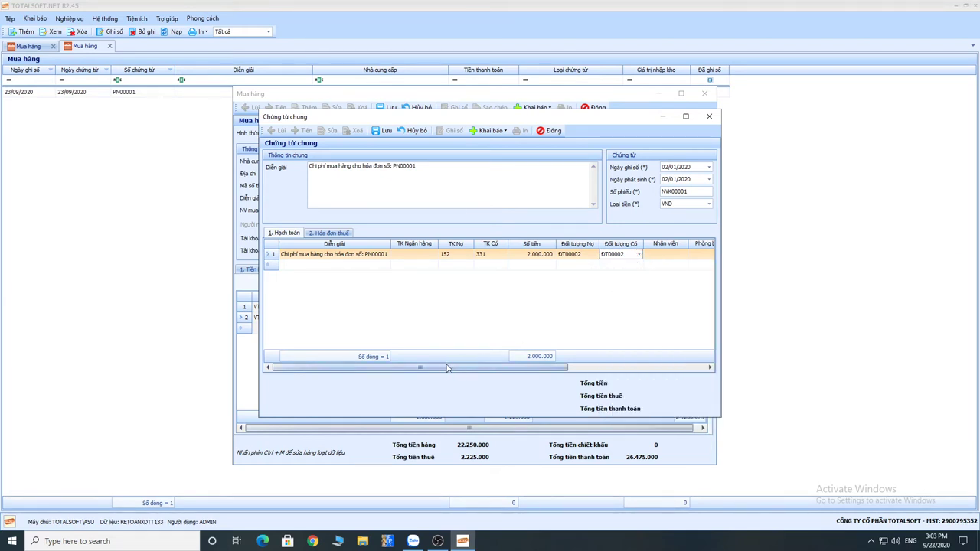
drag(420, 369, 609, 370)
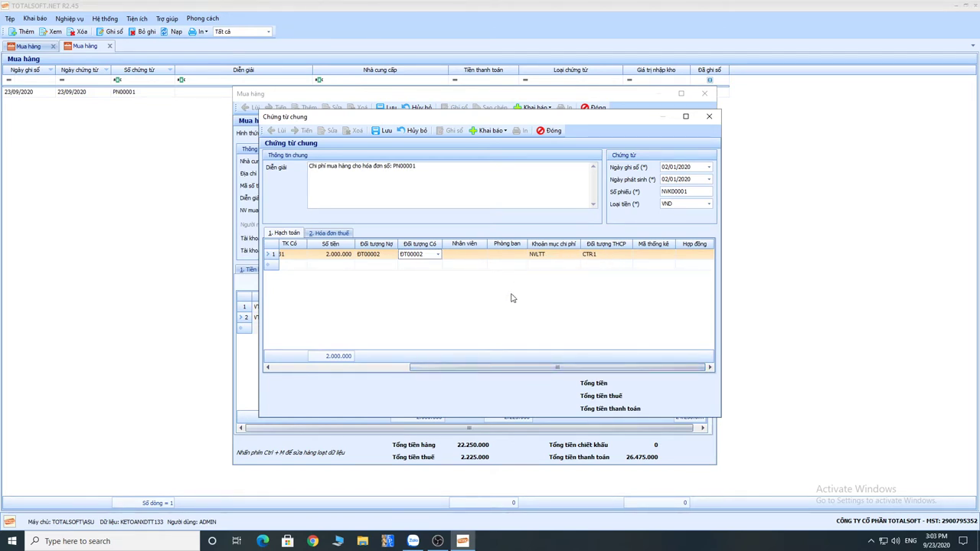
drag(511, 368, 374, 368)
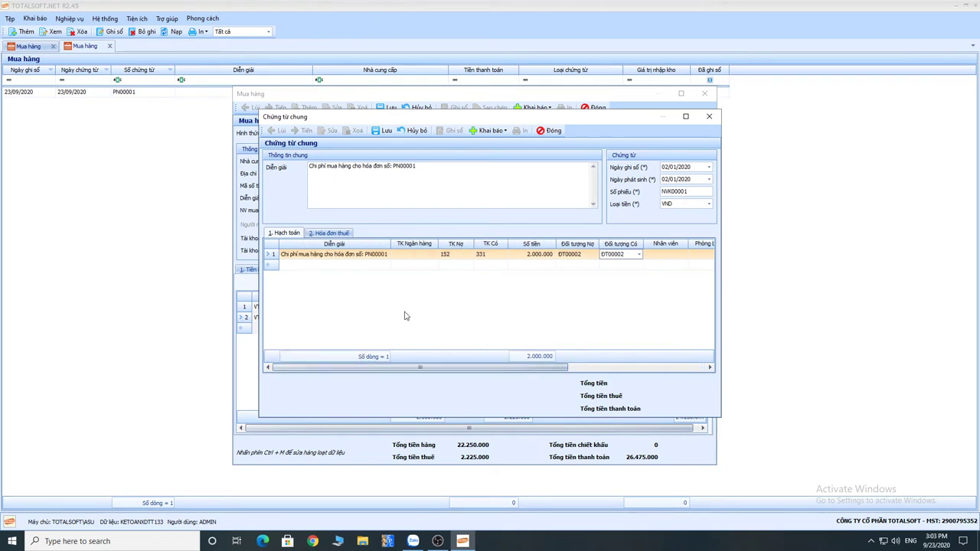
Step: Save and close the general voucher for the purchase cost, and save the purchase voucher for công trình 1
click(378, 131)
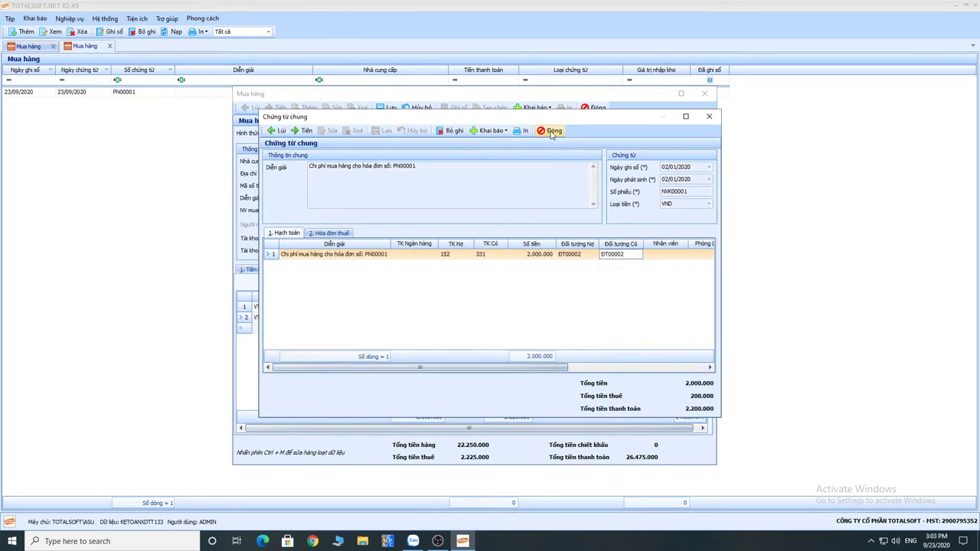
click(551, 131)
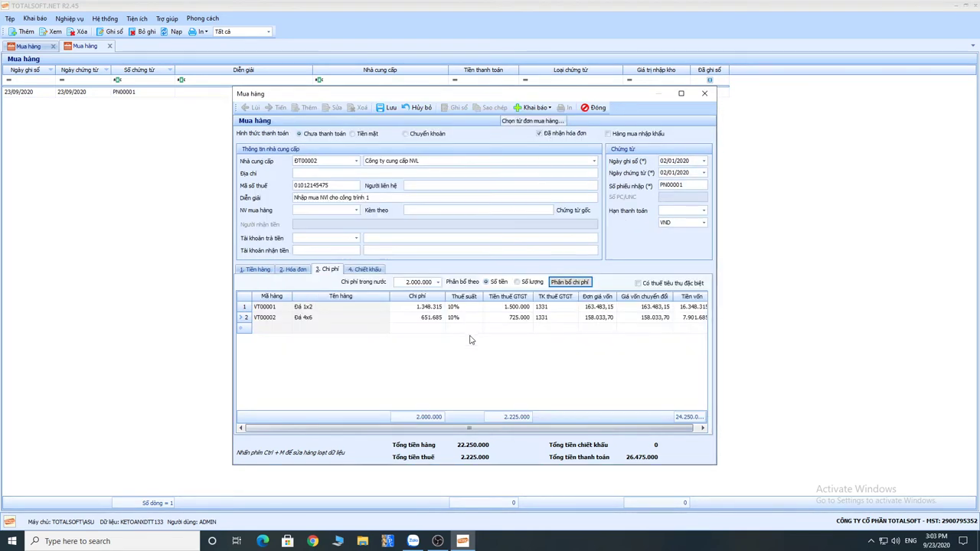
click(256, 269)
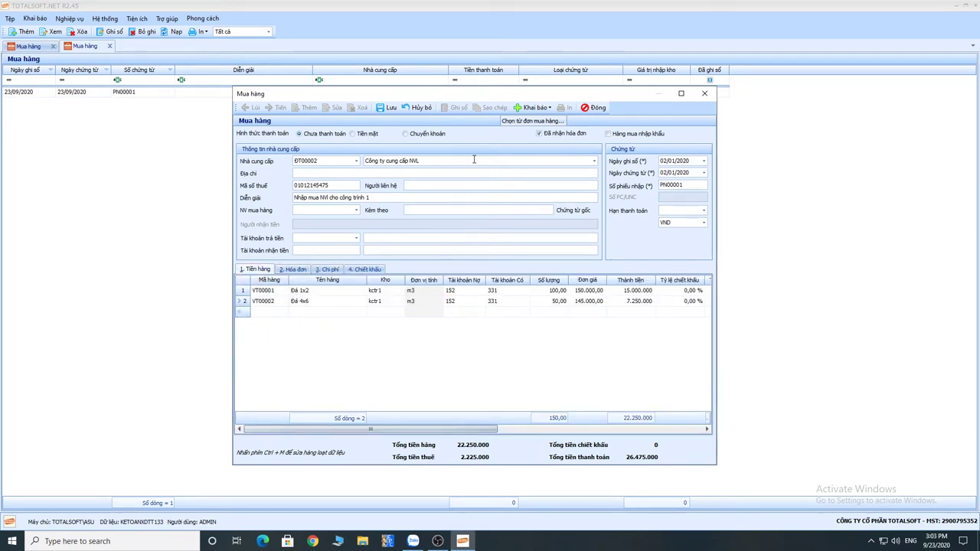
click(388, 109)
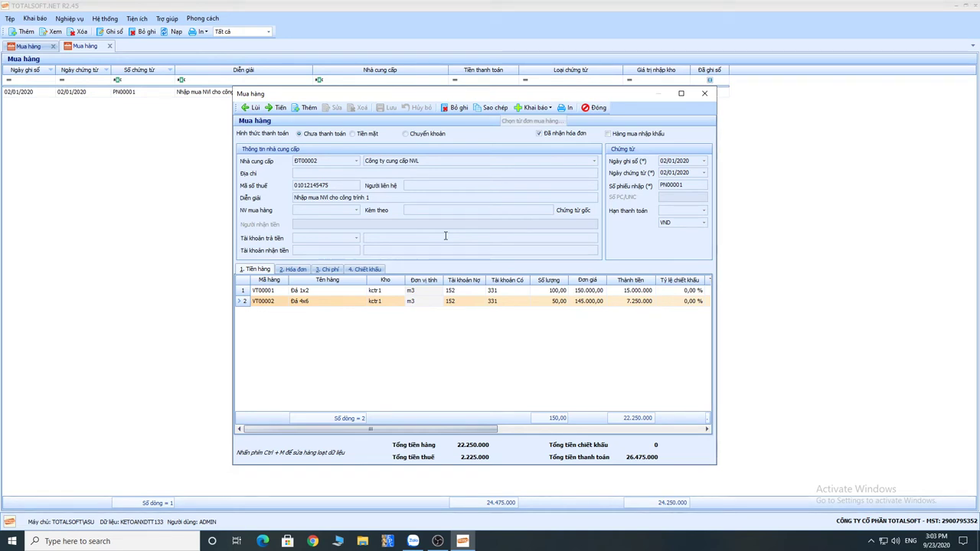
Step: Add a new unpaid purchase voucher for supplier ĐT00002, Công ty cung cấp NVL, and mark it as imported goods
click(304, 109)
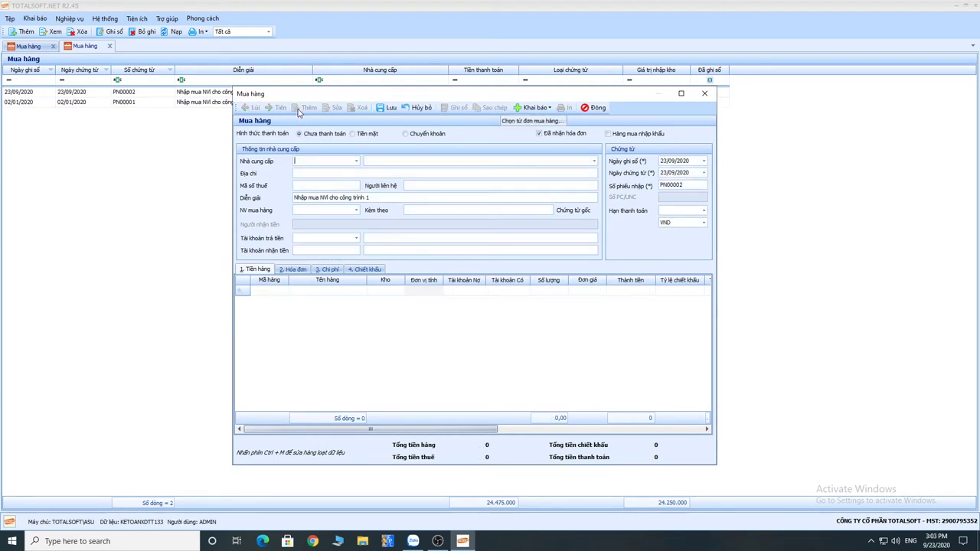
click(357, 163)
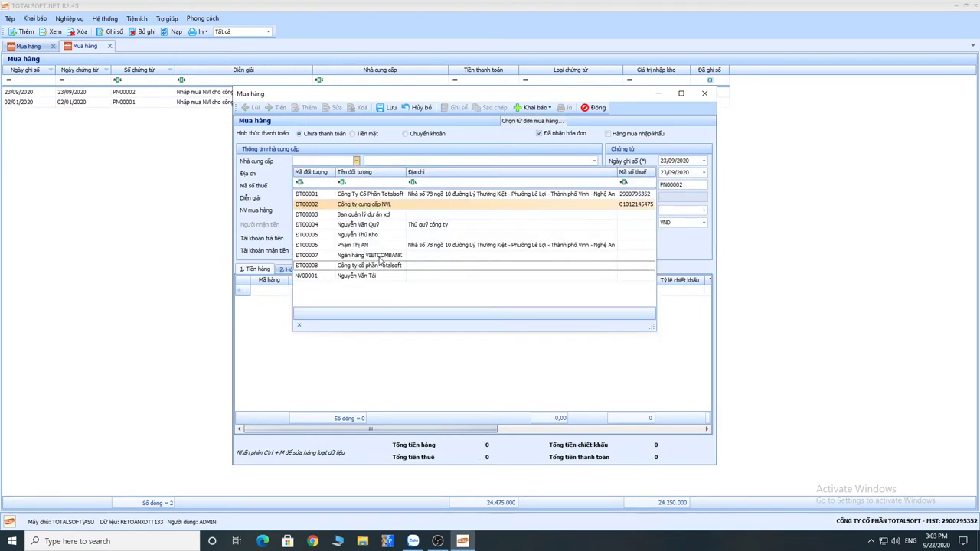
click(366, 206)
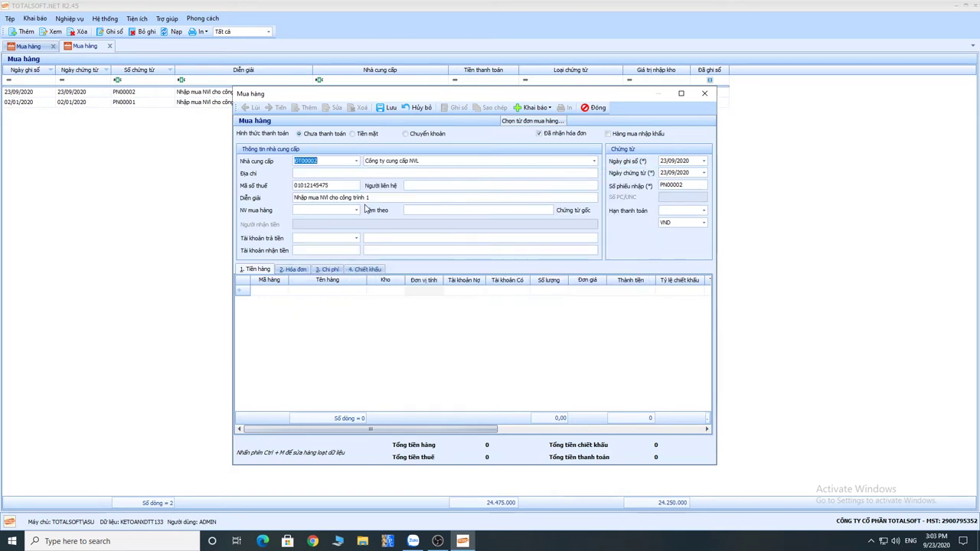
key(Tab)
key(Tab)
click(610, 134)
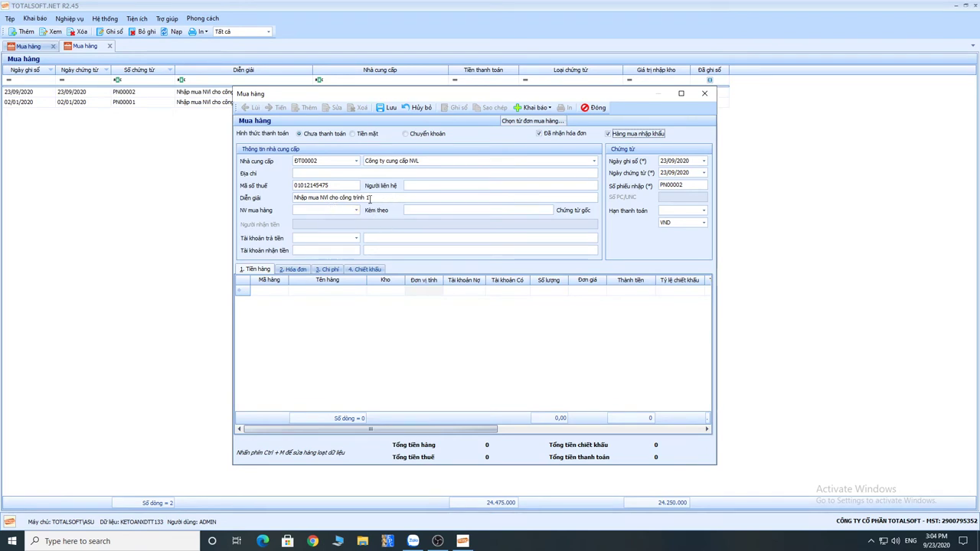
Step: Change the description to "Nhập mua NVl cho công trình 2" and date the voucher 06/01/2020
click(370, 198)
key(BackSpace)
text(2)
key(Tab)
key(Tab)
click(663, 161)
text(0601)
key(Tab)
key(Tab)
key(Tab)
Step: Set the voucher's currency to USD with an exchange rate of 20.000
click(704, 222)
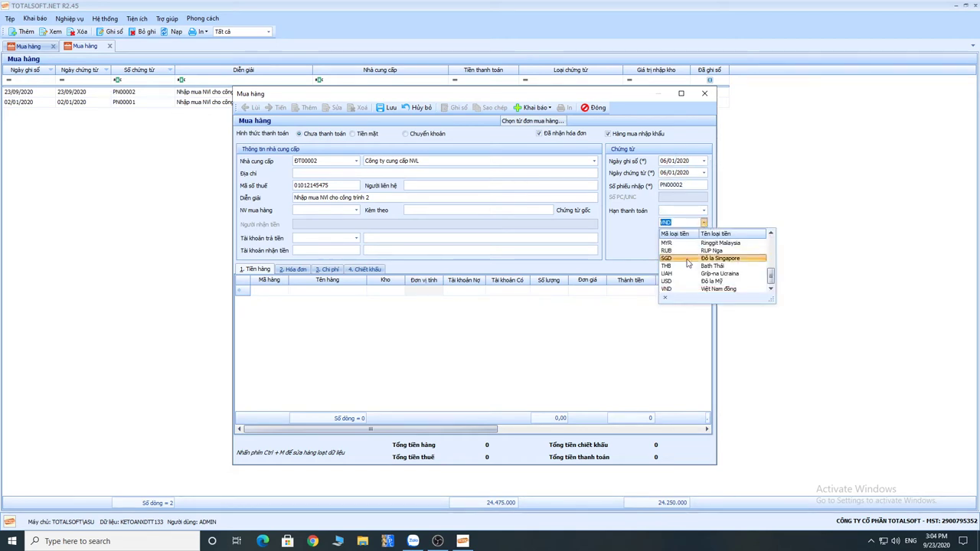
click(683, 281)
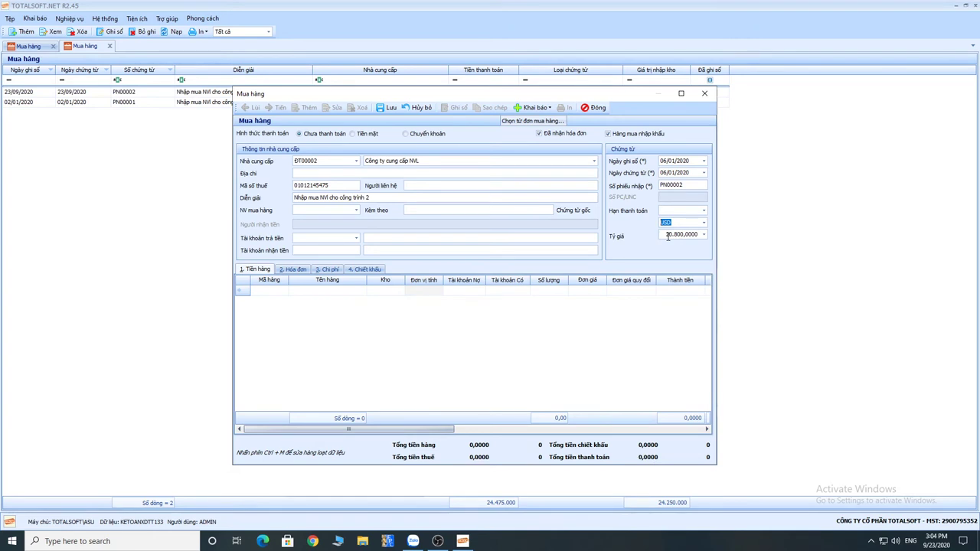
click(667, 237)
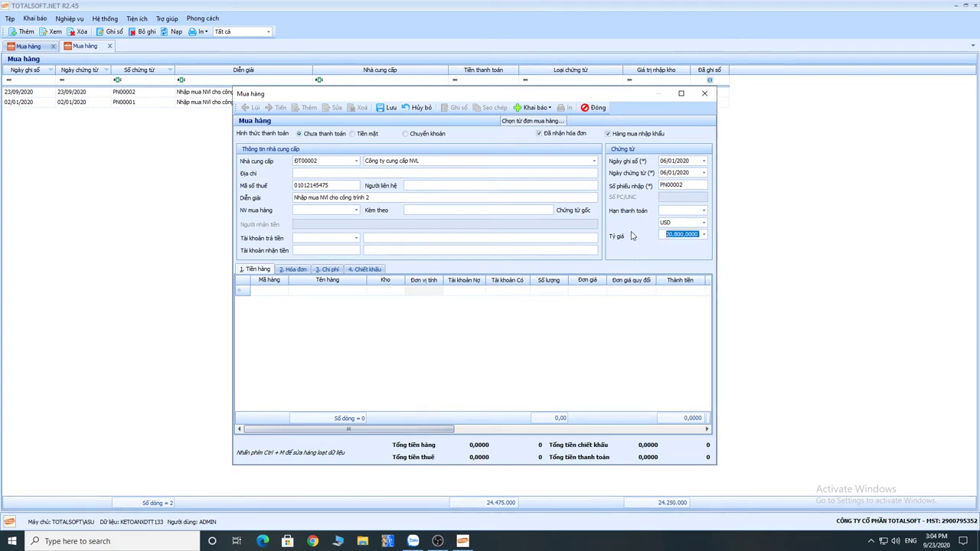
text(20.000)
key(Tab)
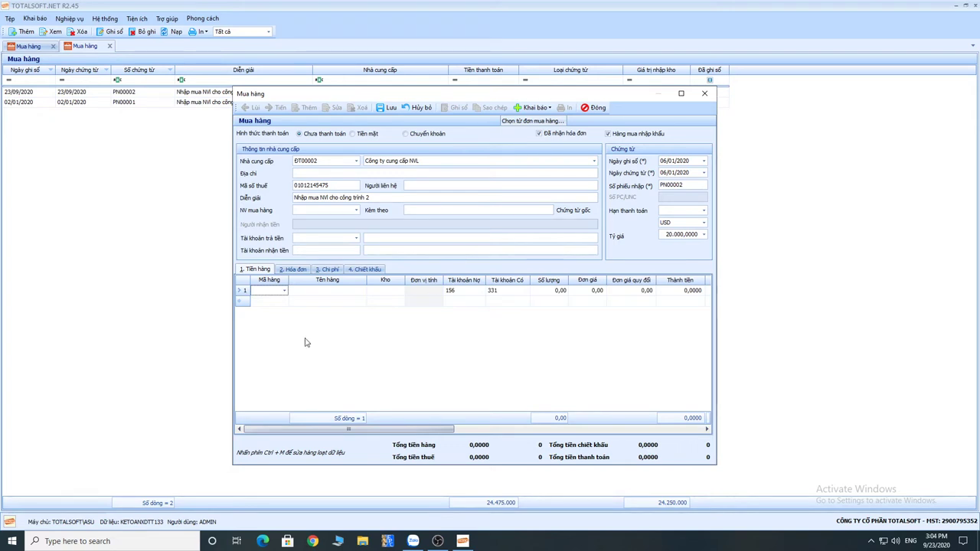
Step: Add item VT00004, Phụ gia bê tông, as the first goods line, received into warehouse KCT
click(284, 290)
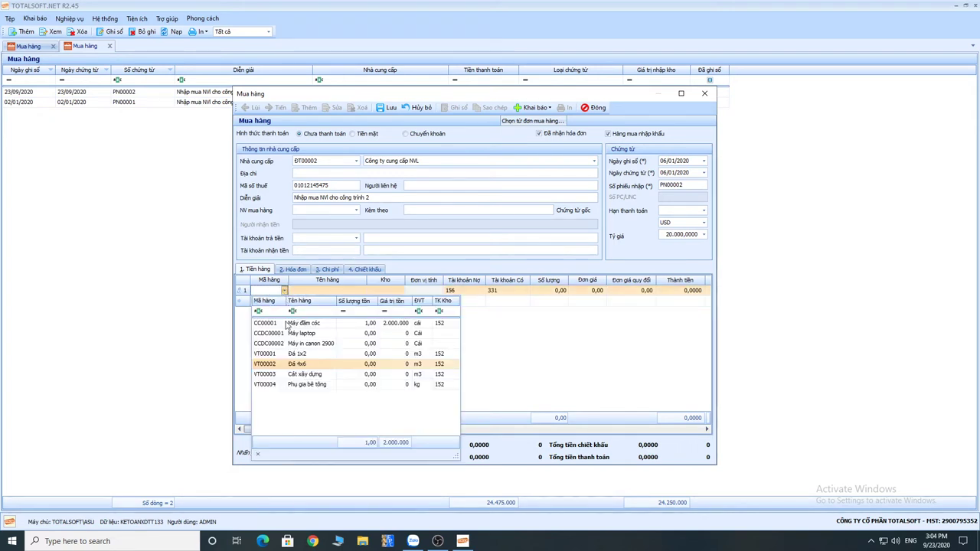
click(291, 386)
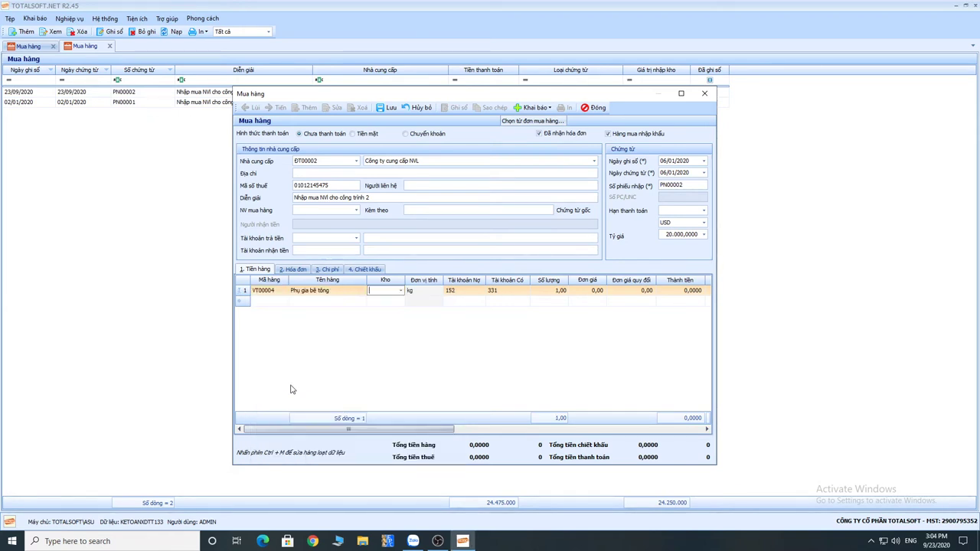
click(400, 291)
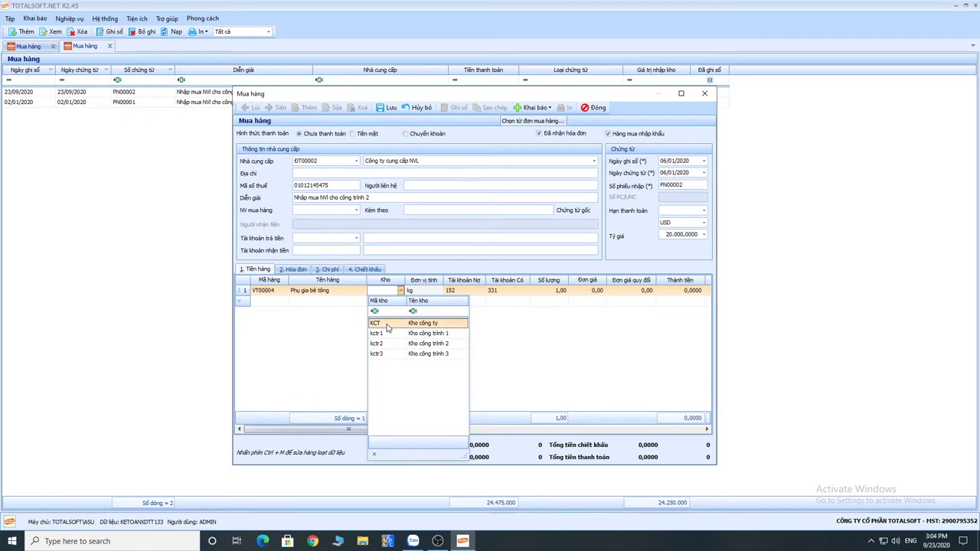
click(387, 327)
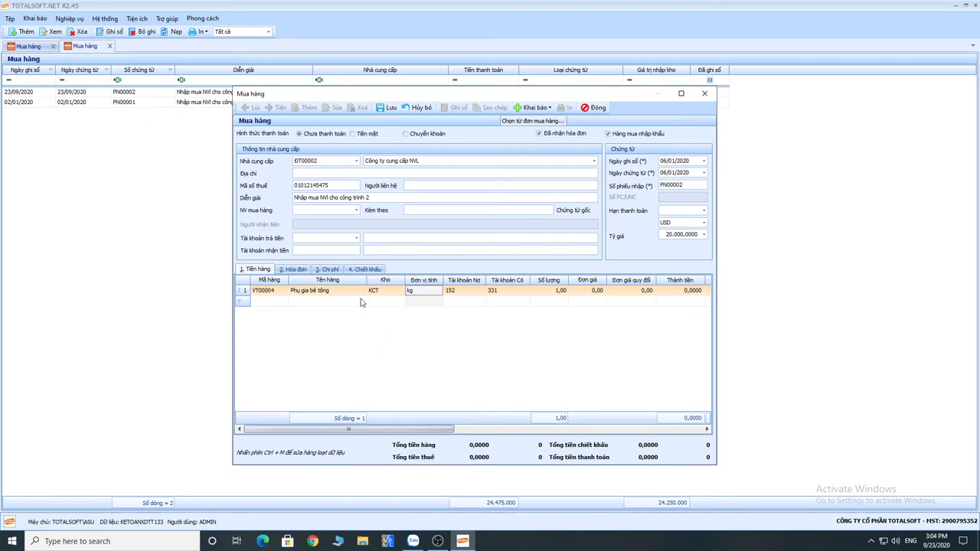
Step: Enter a quantity of 500 and a unit price of 10 USD for Phụ gia bê tông, and review the remaining line details
key(Tab)
key(Tab)
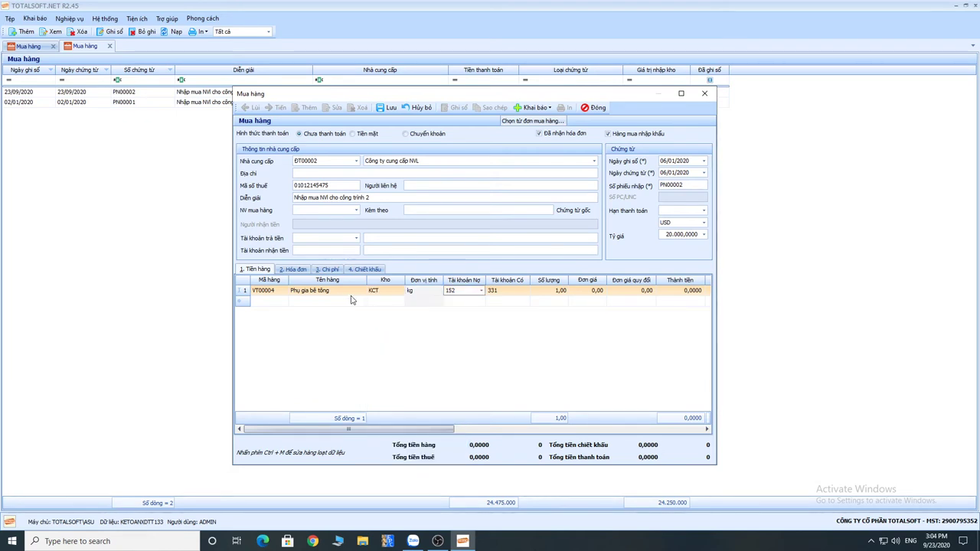
key(Tab)
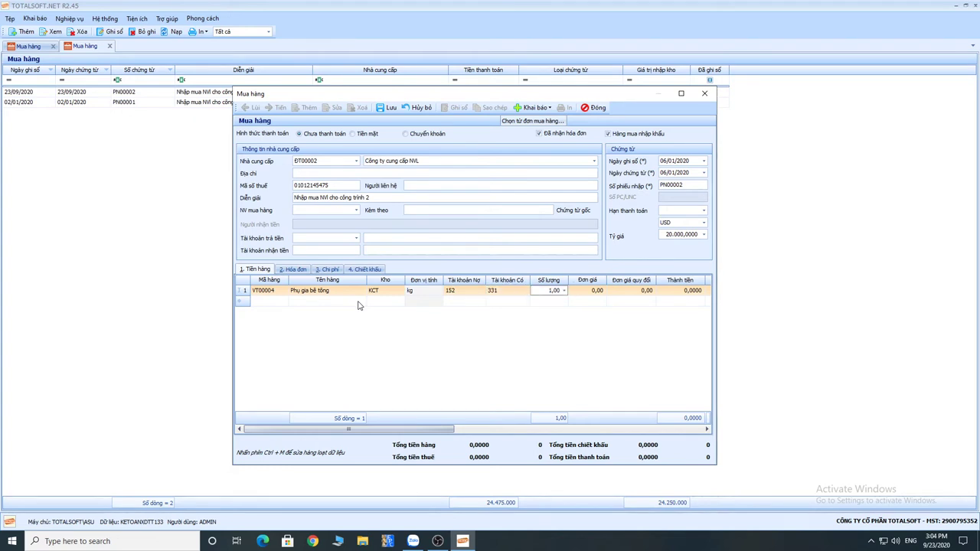
text(500)
key(Tab)
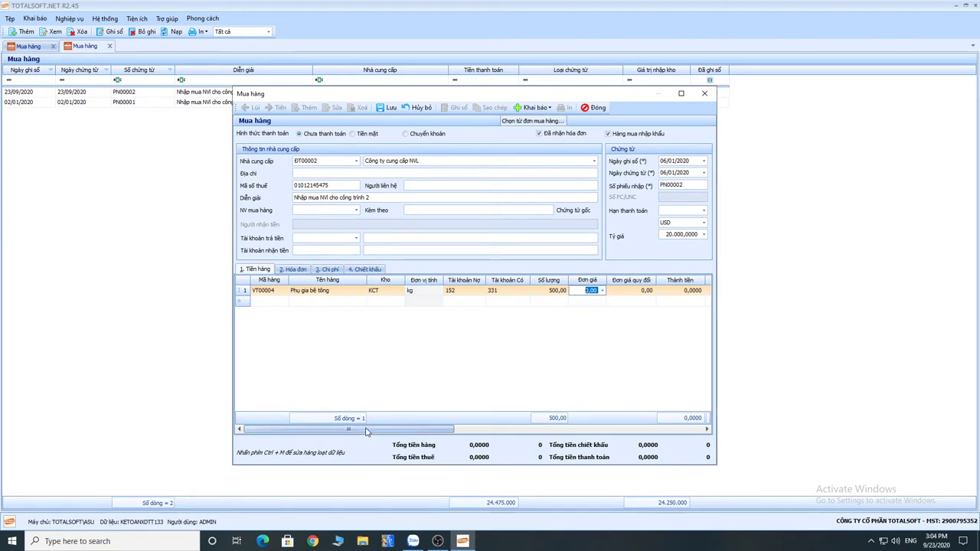
drag(366, 431, 441, 433)
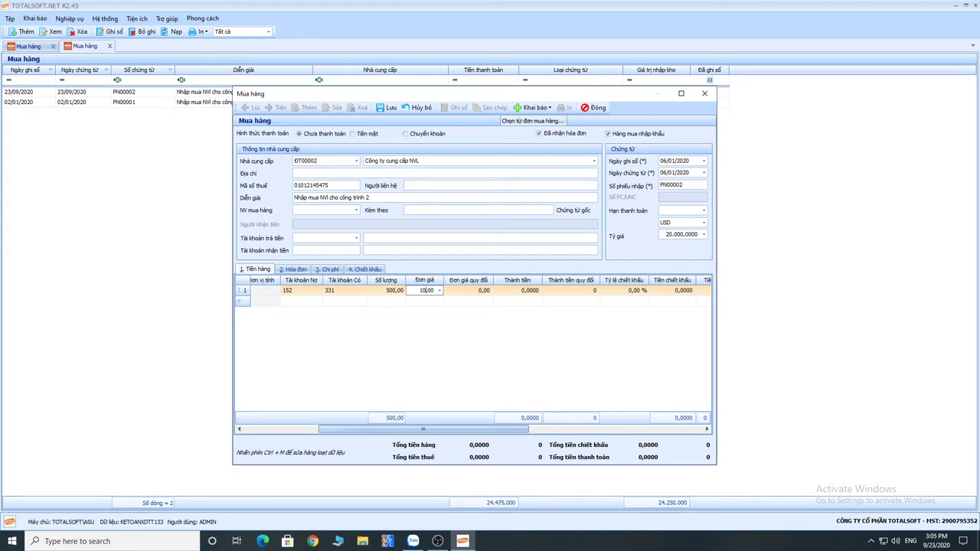
key(Tab)
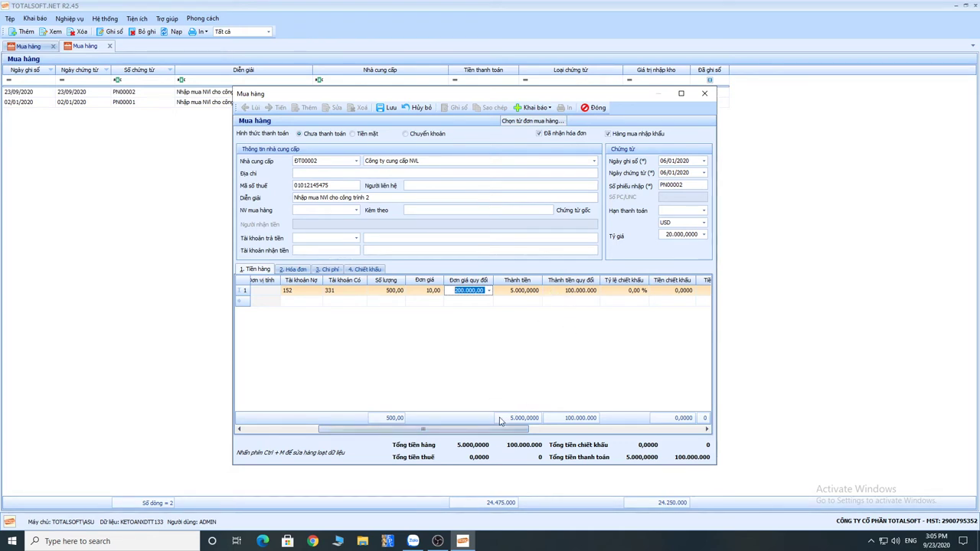
drag(472, 433, 637, 433)
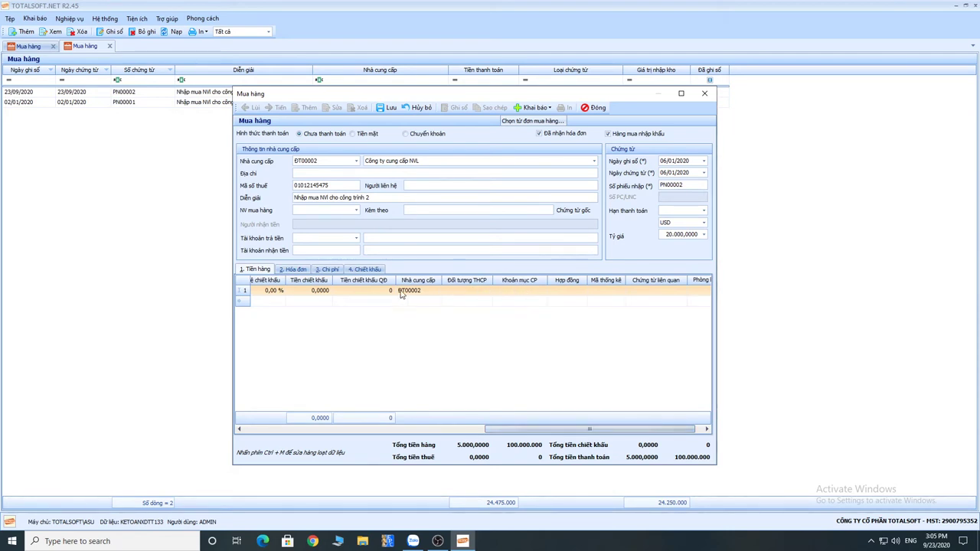
drag(589, 430, 349, 429)
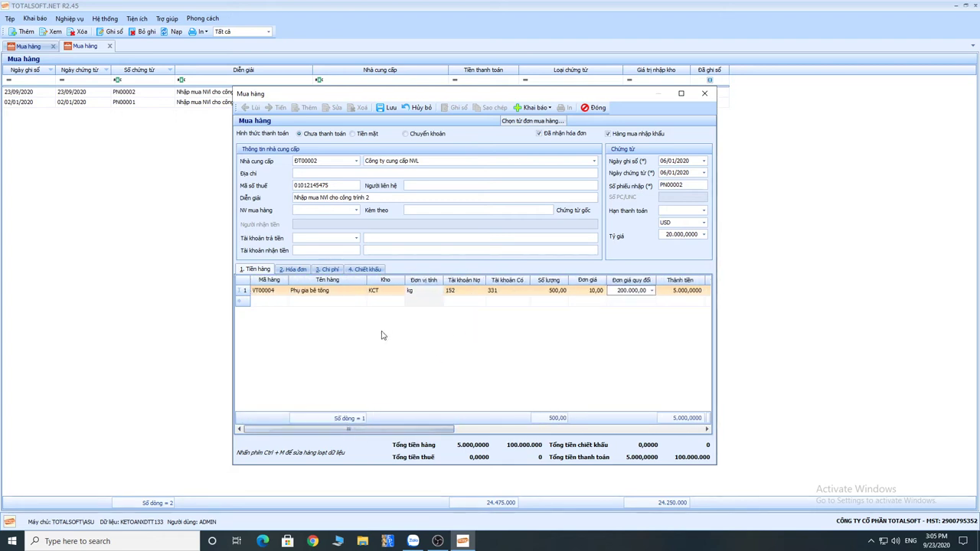
Step: On the invoice details for Phụ gia bê tông, set the VAT rate to 10% and the VAT account to 33312
click(294, 269)
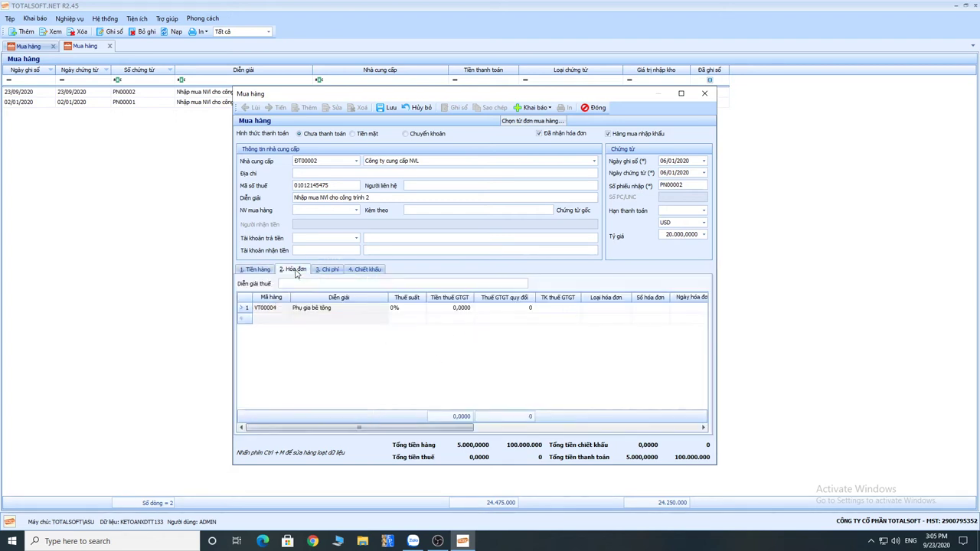
click(392, 309)
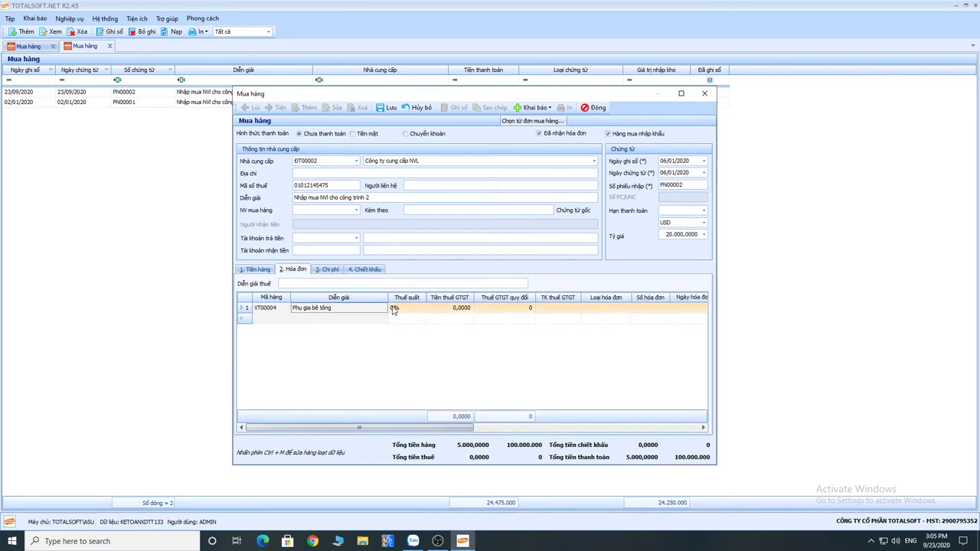
click(406, 308)
click(397, 342)
key(Tab)
key(Tab)
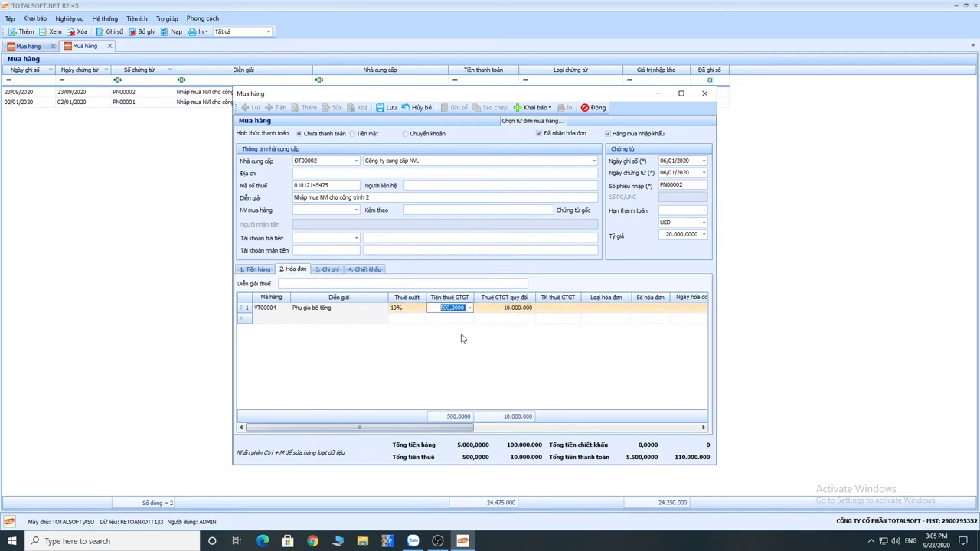
key(Tab)
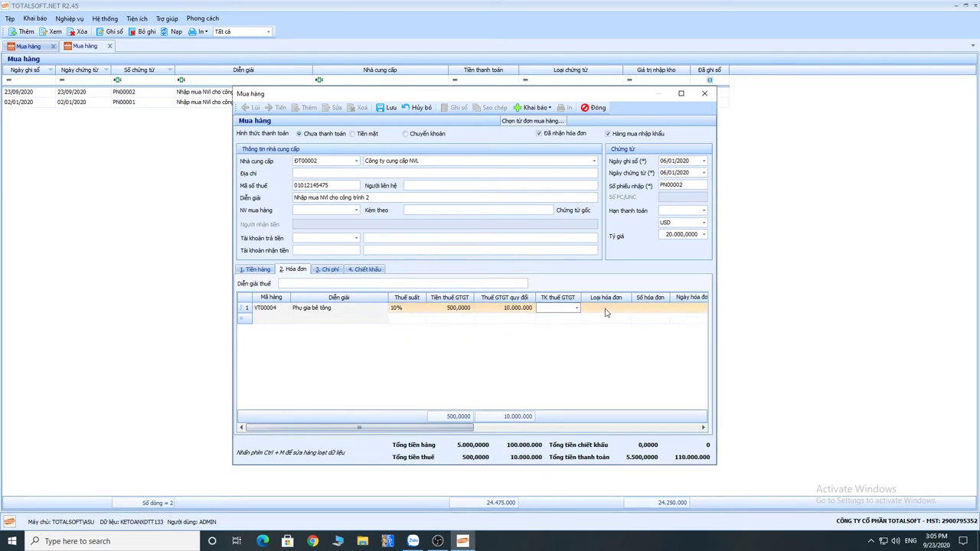
key(alt+Down)
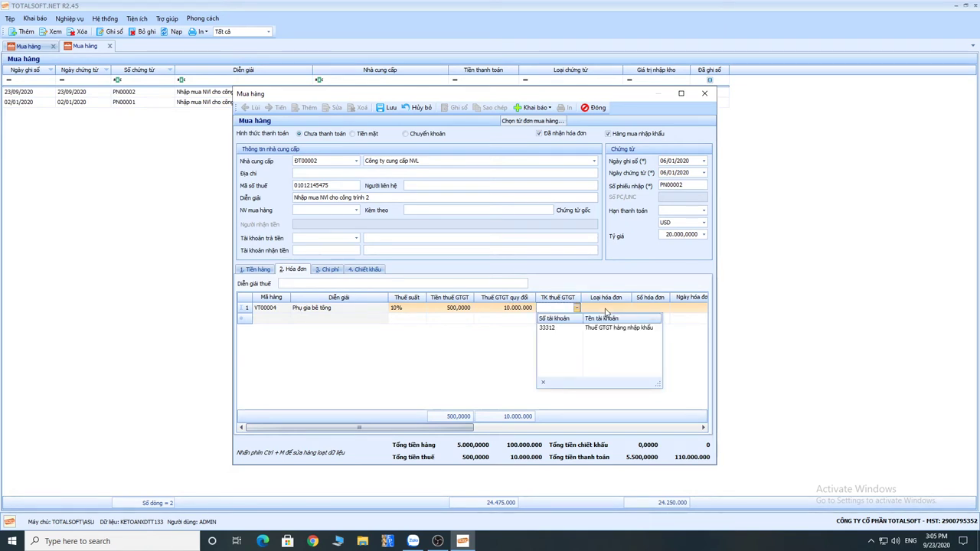
click(577, 329)
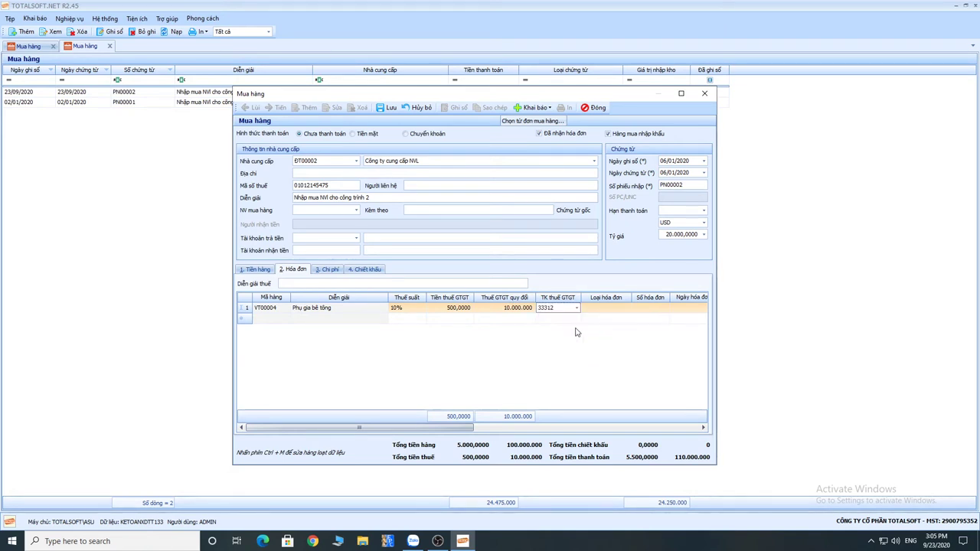
Step: Set the invoice type to Hóa đơn GTGT, enter the invoice number, and keep the invoice date 06/01/2020
key(Tab)
click(627, 308)
click(605, 336)
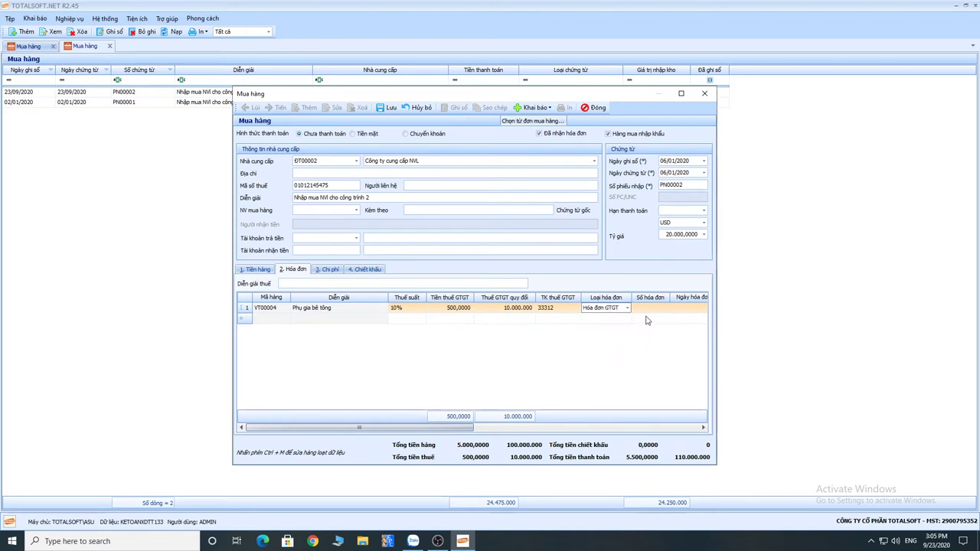
key(Tab)
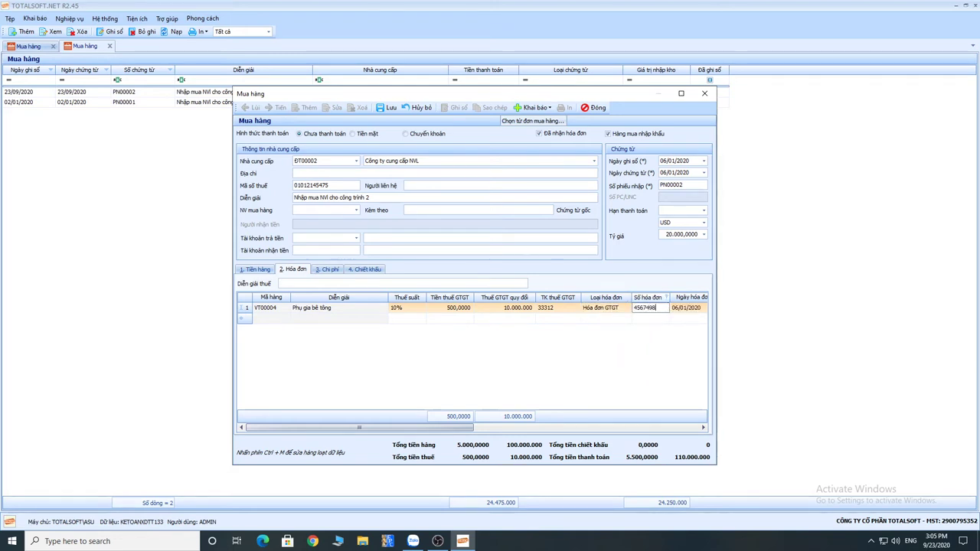
key(Tab)
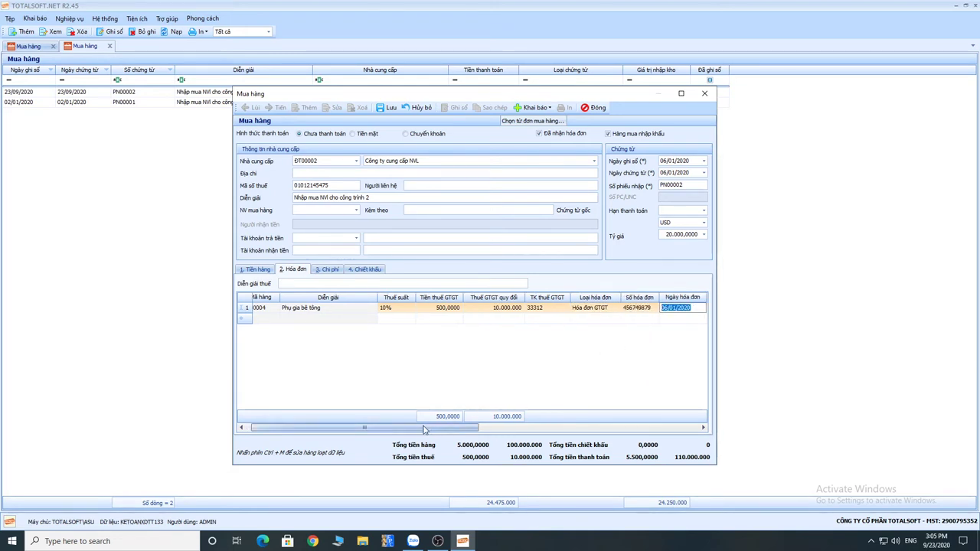
drag(429, 428, 600, 431)
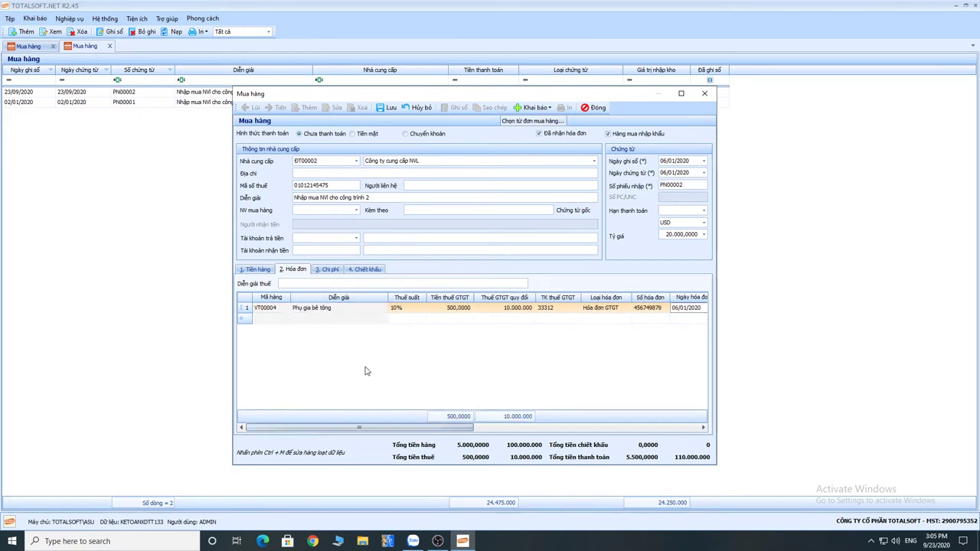
Step: Enter 90.000.000 as import-taxable cost and 5.000.000 as domestic cost, and allocate both to the goods by amount
click(330, 271)
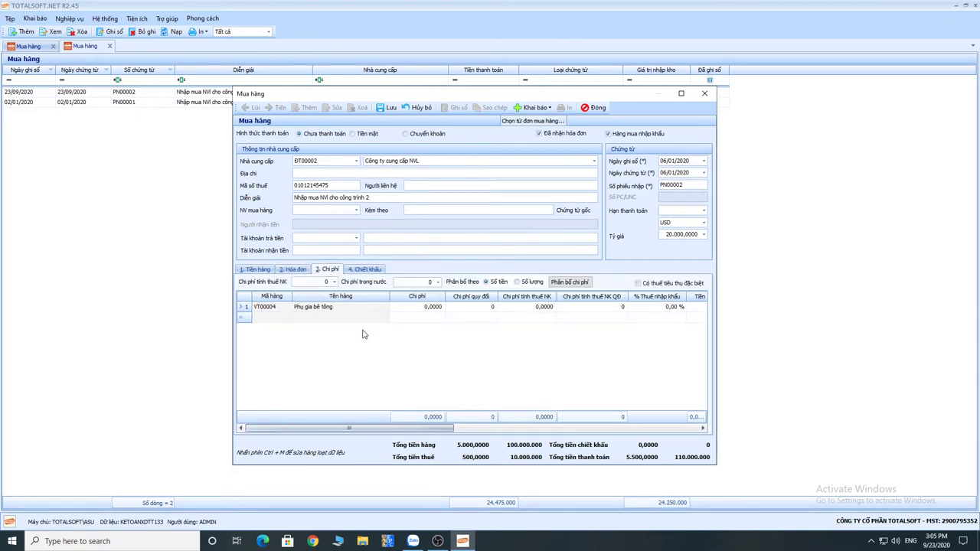
click(307, 282)
click(397, 282)
key(Tab)
click(306, 282)
click(301, 281)
text(0.000.000)
key(Tab)
click(569, 283)
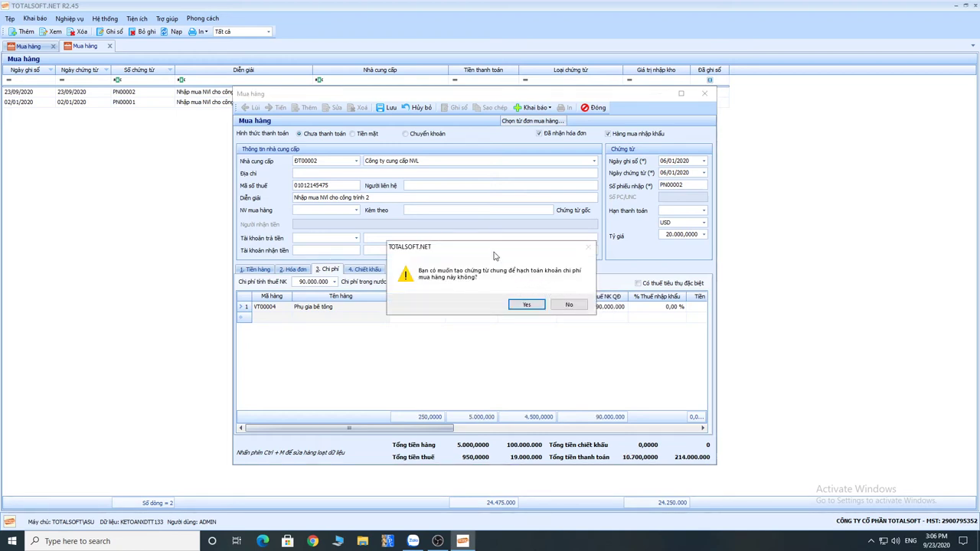
Step: Create a general voucher for the purchase costs, review its accounting and tax invoice lines, and save it
drag(494, 250, 453, 198)
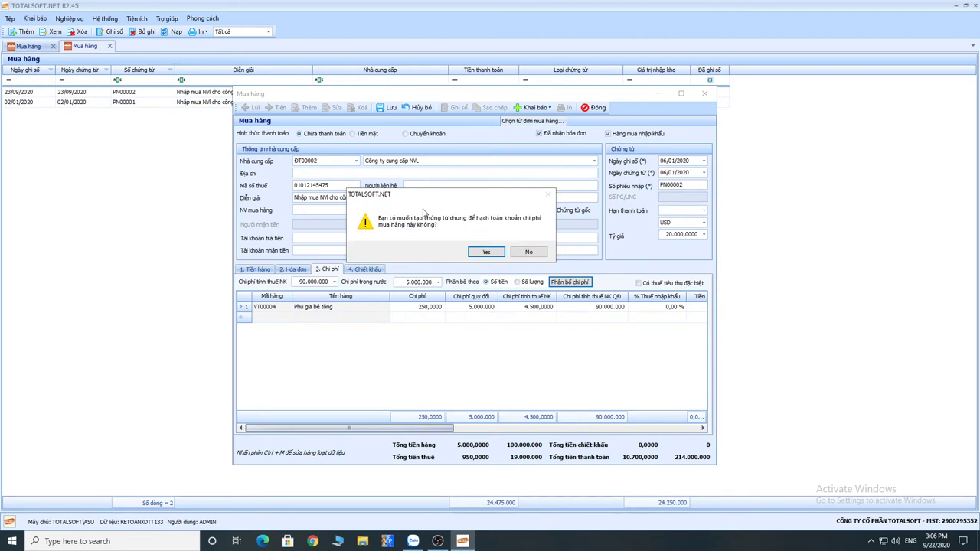
click(487, 253)
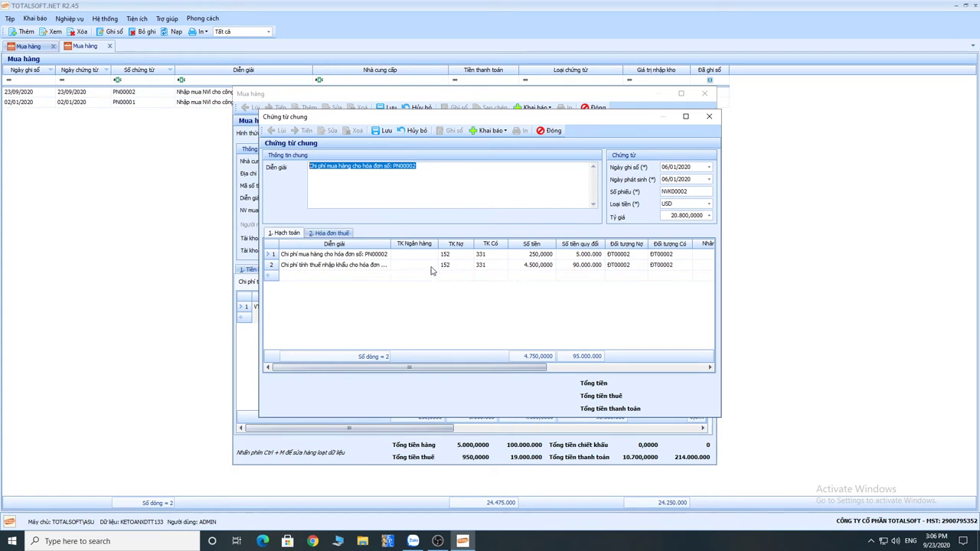
mouse_move(468, 369)
mouse_down()
mouse_move(630, 370)
mouse_move(472, 369)
mouse_up()
click(329, 233)
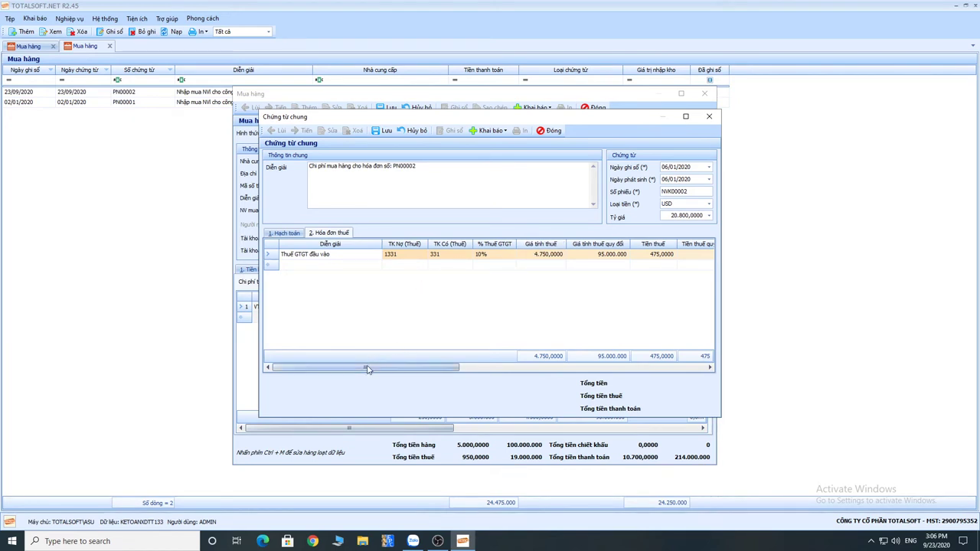
mouse_move(370, 367)
mouse_down()
mouse_move(487, 372)
mouse_move(370, 372)
mouse_up()
click(289, 233)
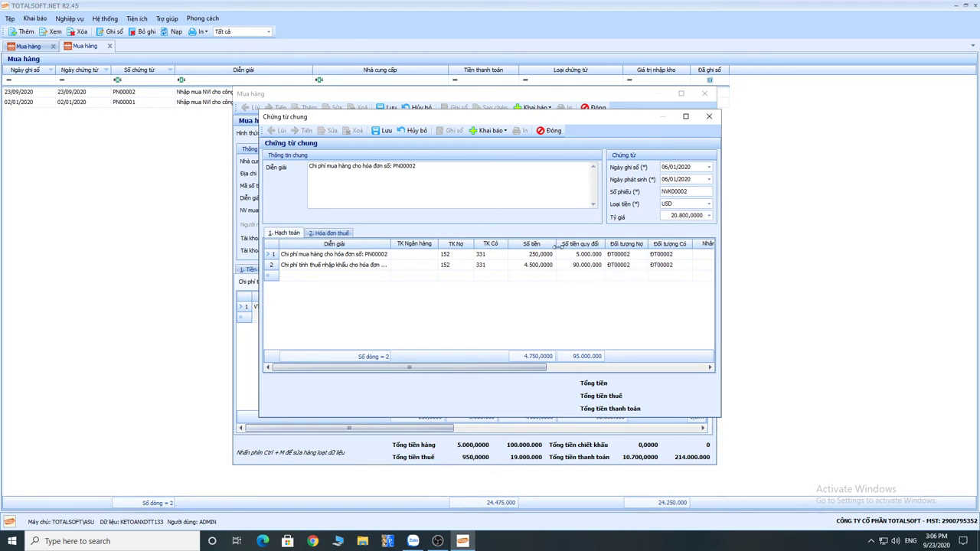
click(384, 131)
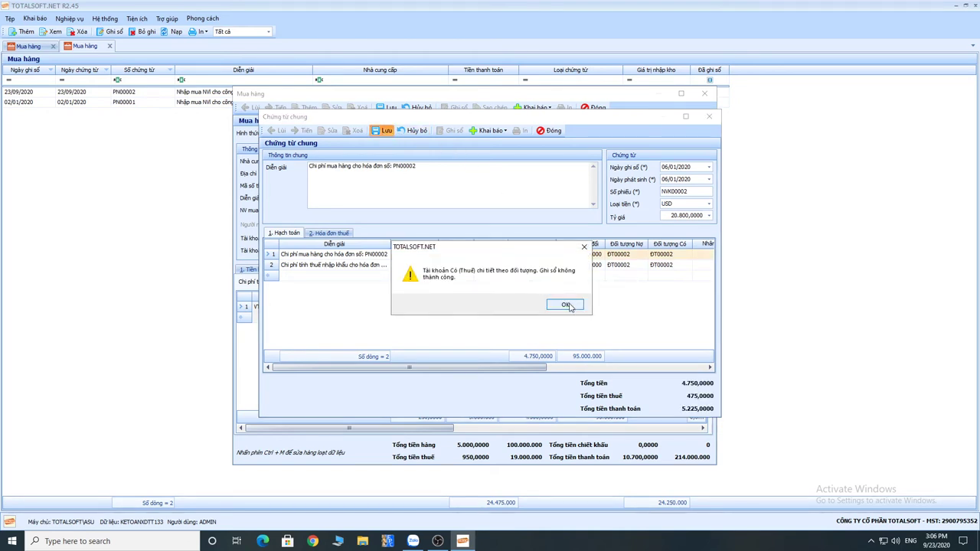
click(565, 305)
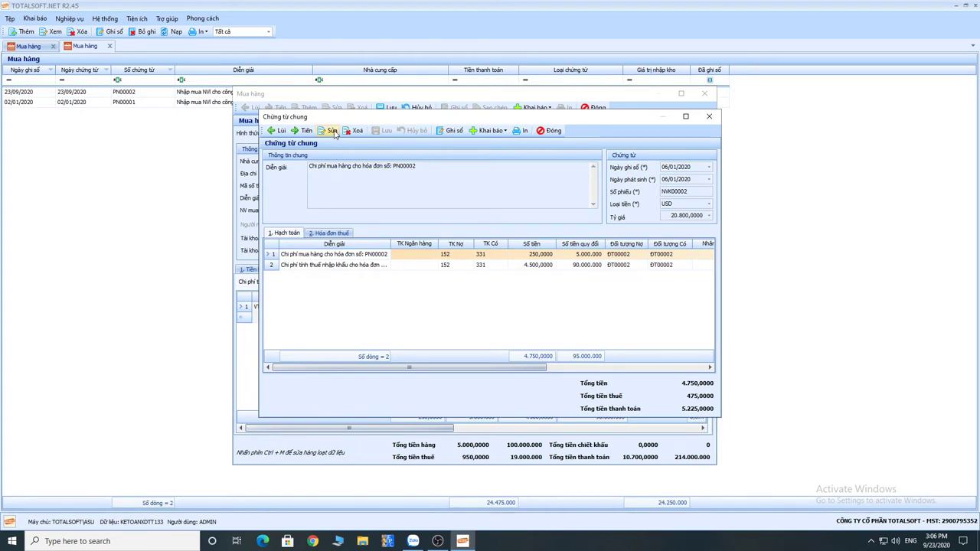
Step: Edit the general voucher's tax invoice line to use accounting object ĐT00002, Công ty cung cấp NVL, then save and close the voucher
drag(442, 368, 534, 368)
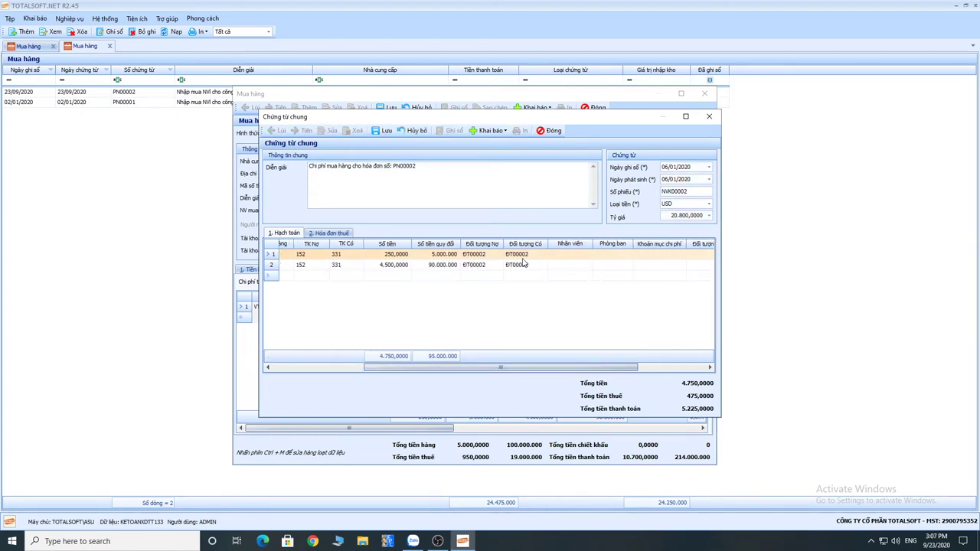
click(331, 233)
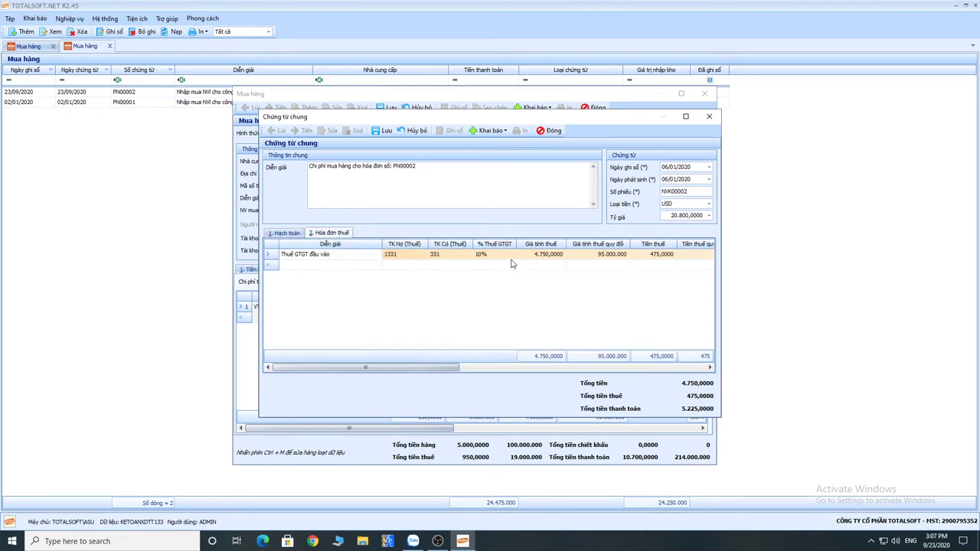
drag(418, 368, 542, 371)
click(490, 255)
click(500, 255)
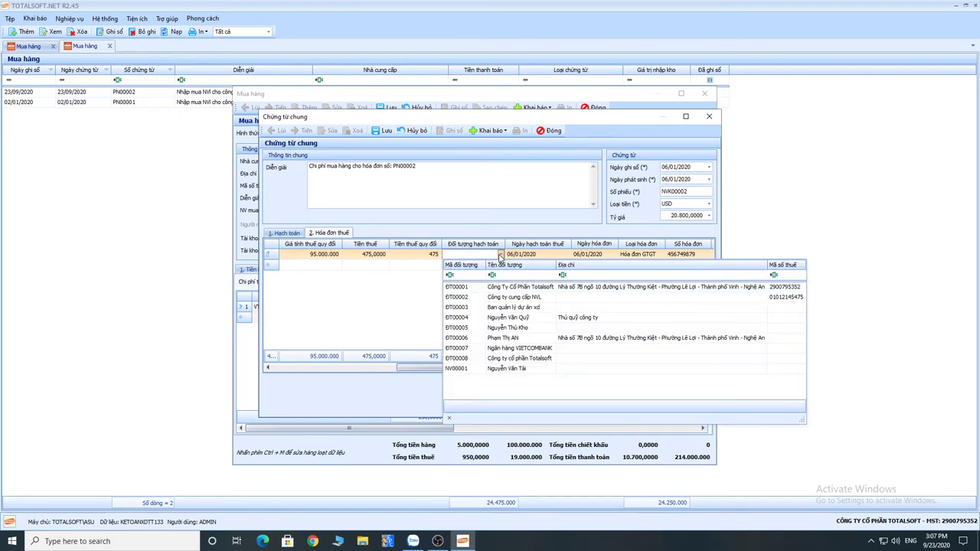
click(503, 301)
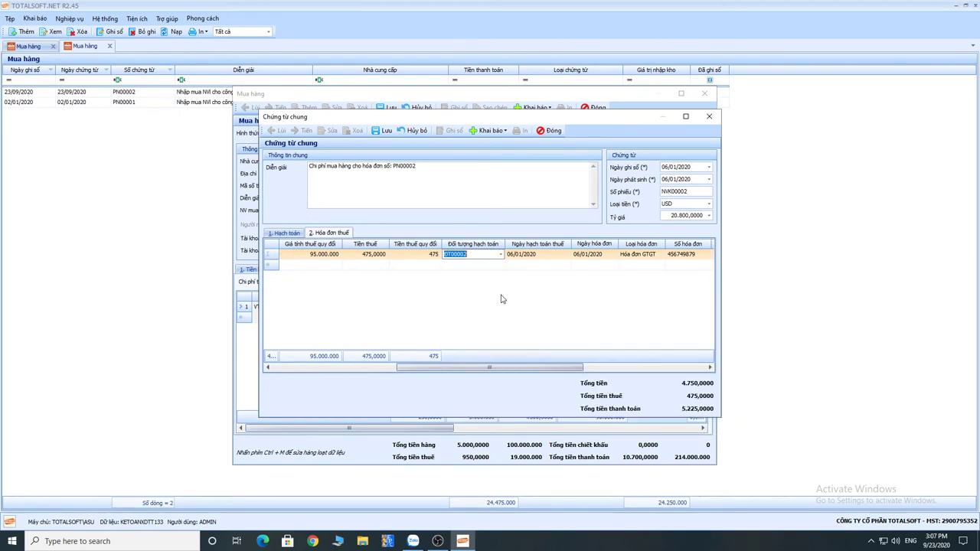
click(383, 131)
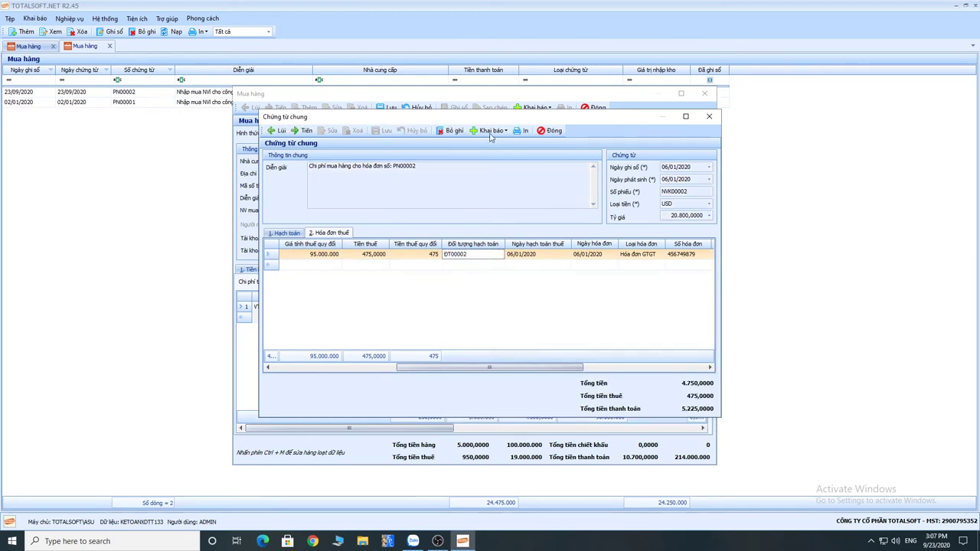
click(550, 130)
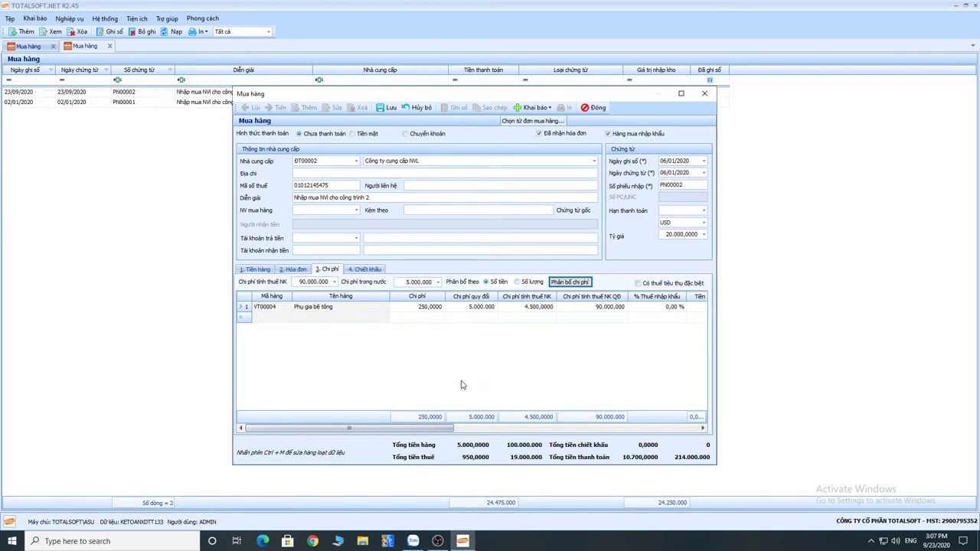
Step: Set the import-taxable cost (Chi phí tính thuế NK) of Phụ gia bê tông to 4.499 USD
drag(353, 433, 391, 432)
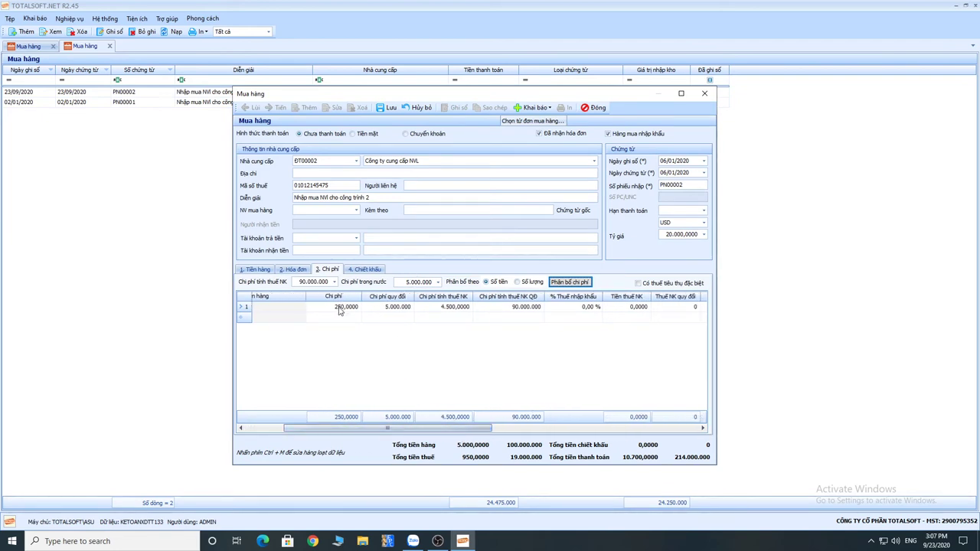
click(431, 307)
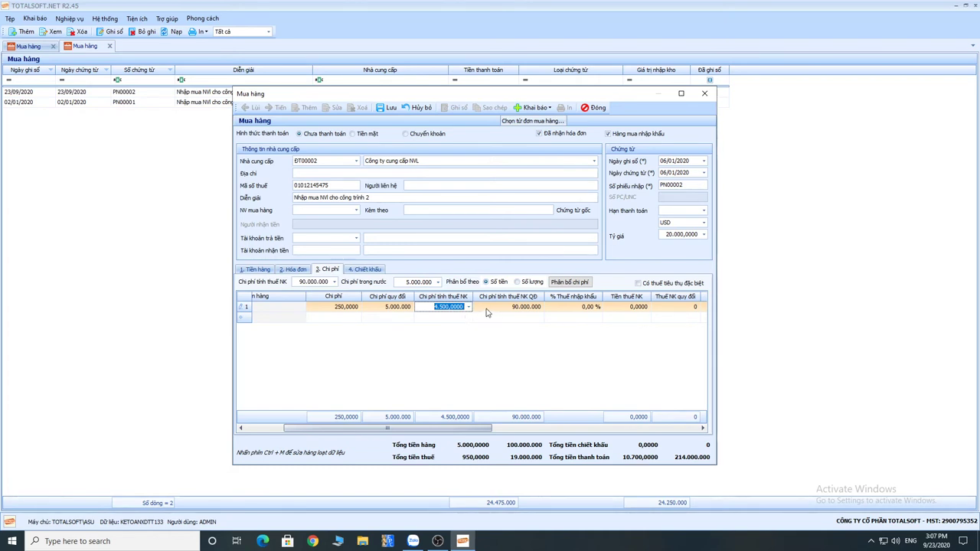
drag(477, 428, 536, 428)
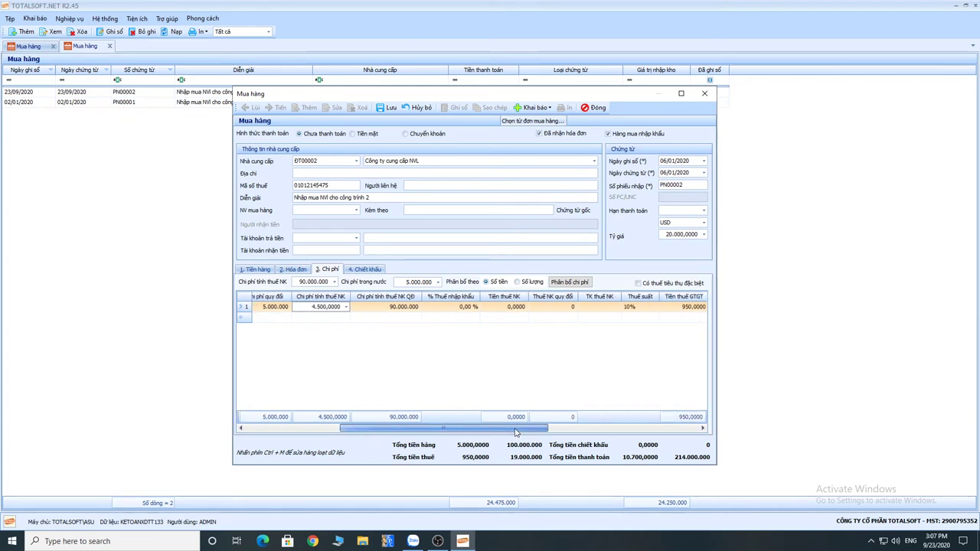
drag(310, 310, 341, 311)
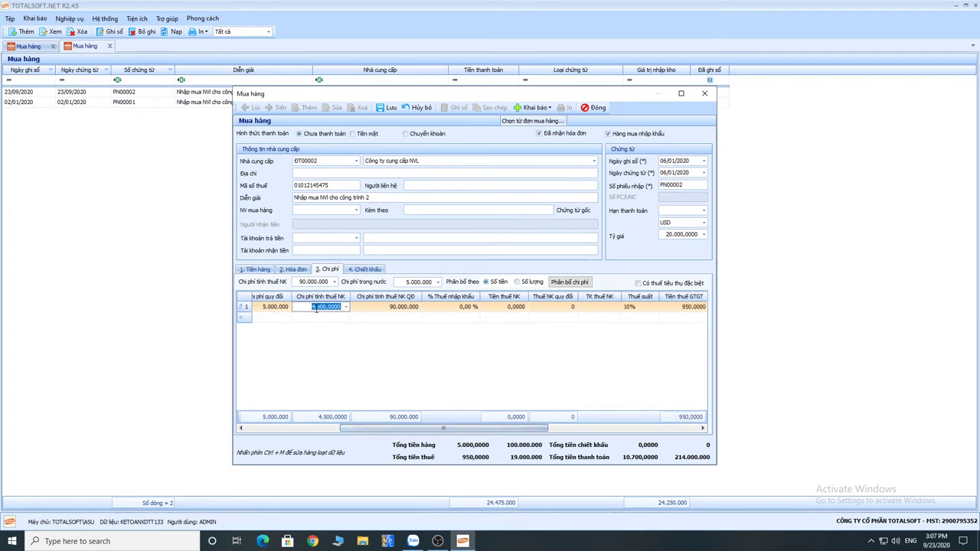
text(4.499)
key(Tab)
Step: Set the import tax rate of Phụ gia bê tông to 15% and its import tax account to 3333
click(452, 306)
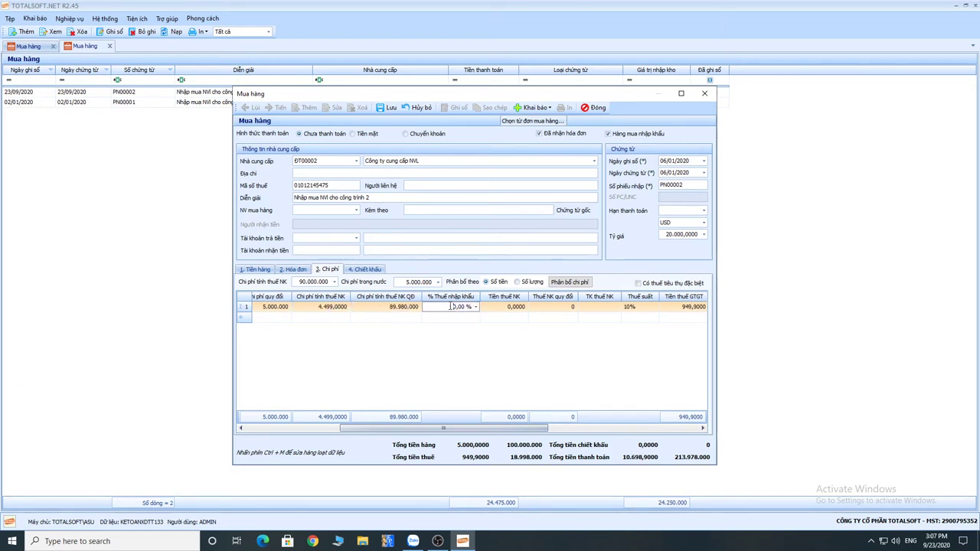
drag(452, 306, 477, 308)
key(Tab)
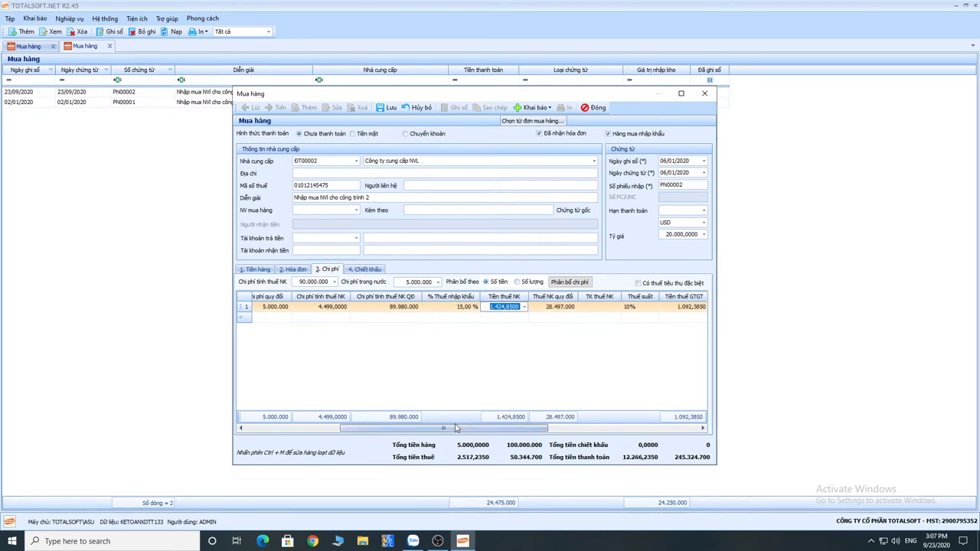
drag(447, 434, 529, 434)
click(441, 308)
click(420, 329)
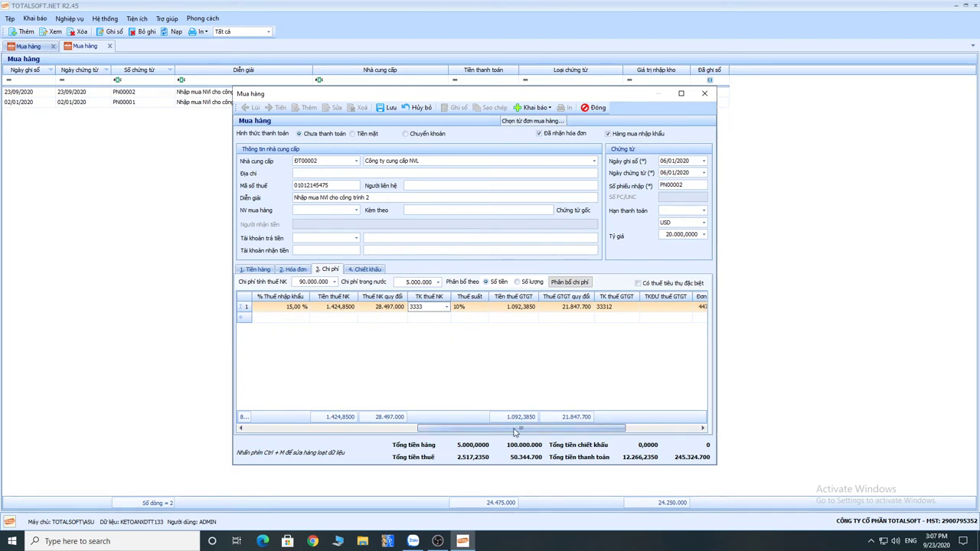
drag(514, 433, 450, 431)
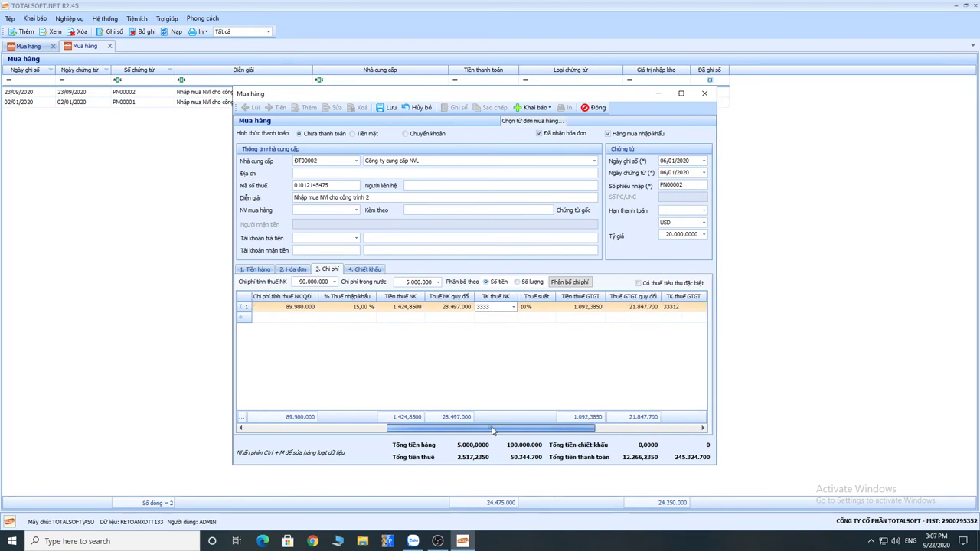
Step: Check the debit account on the goods line against the import tax account on the cost line
click(257, 270)
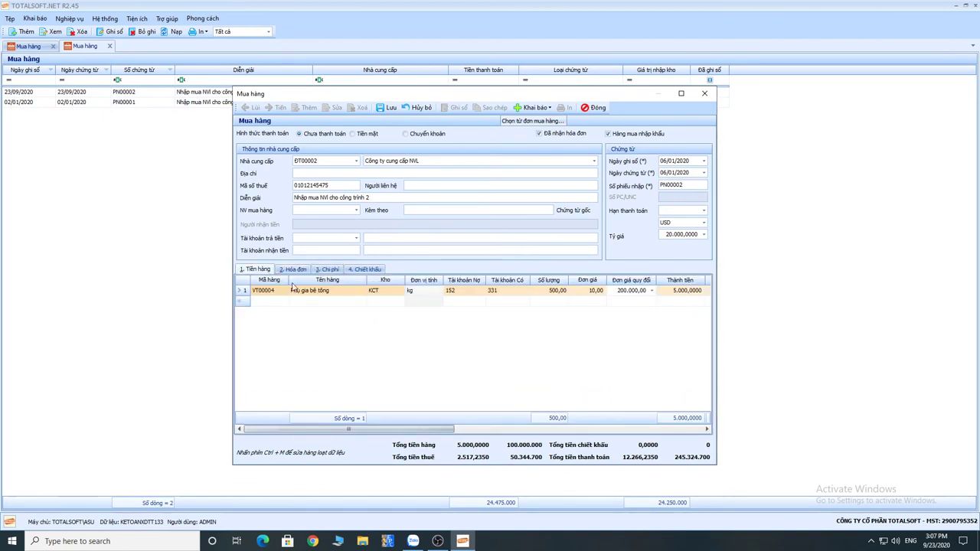
click(457, 291)
click(462, 294)
click(330, 269)
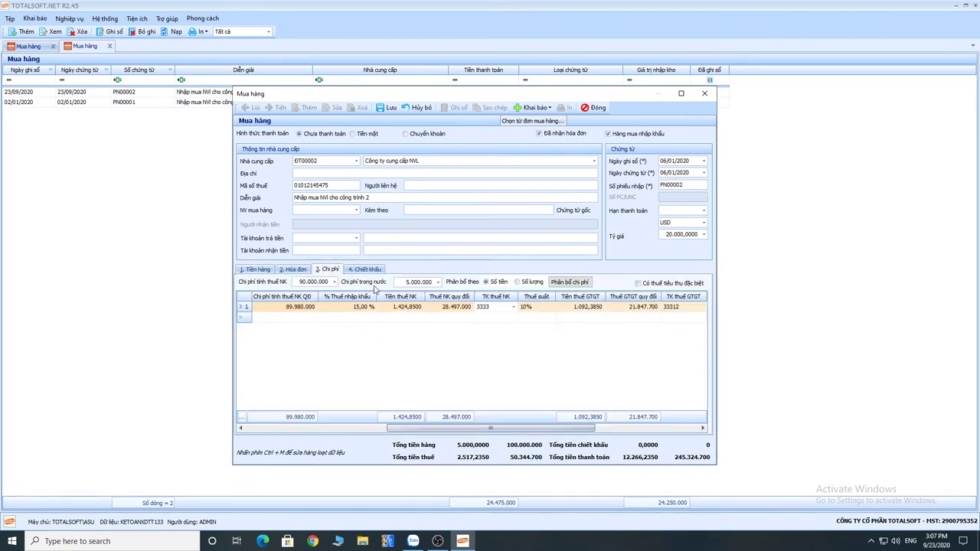
click(502, 309)
click(503, 310)
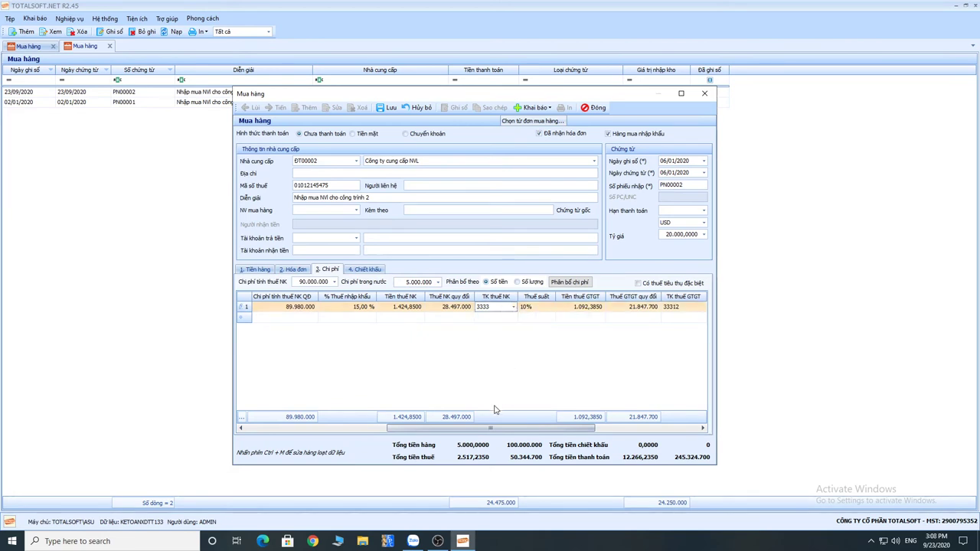
Step: Set the VAT contra account (TKĐƯ thuế GTGT) of Phụ gia bê tông to 1331 and save the import voucher
drag(491, 429, 594, 430)
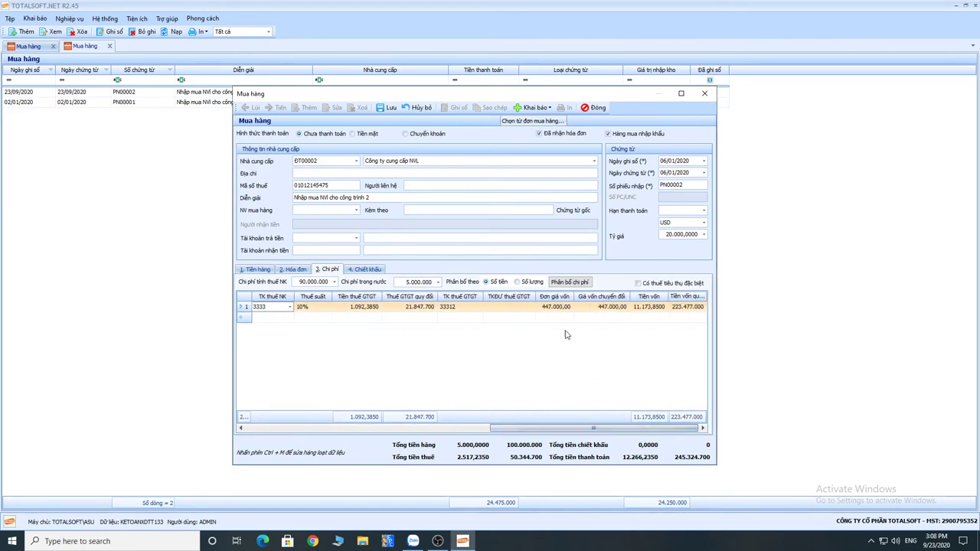
click(505, 308)
click(530, 308)
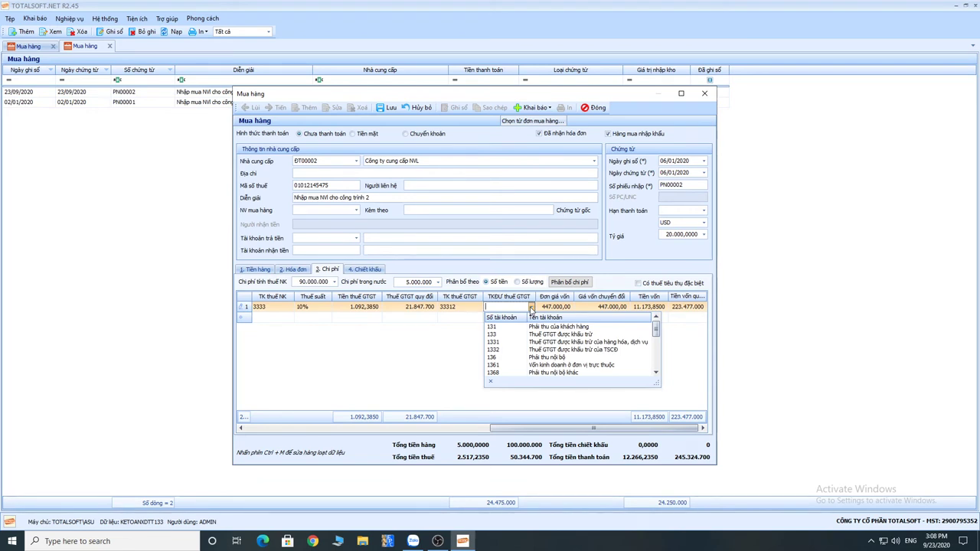
text(1331)
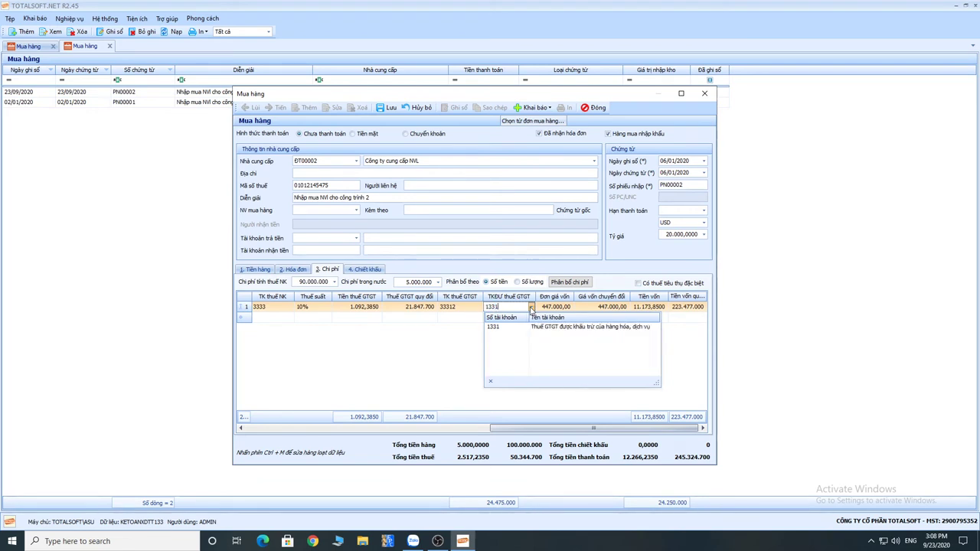
click(525, 328)
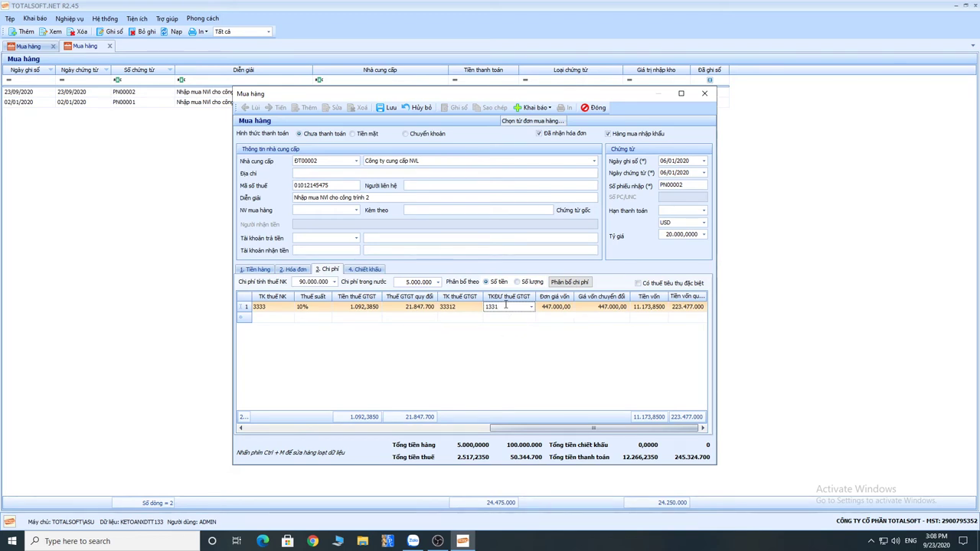
drag(595, 427, 311, 431)
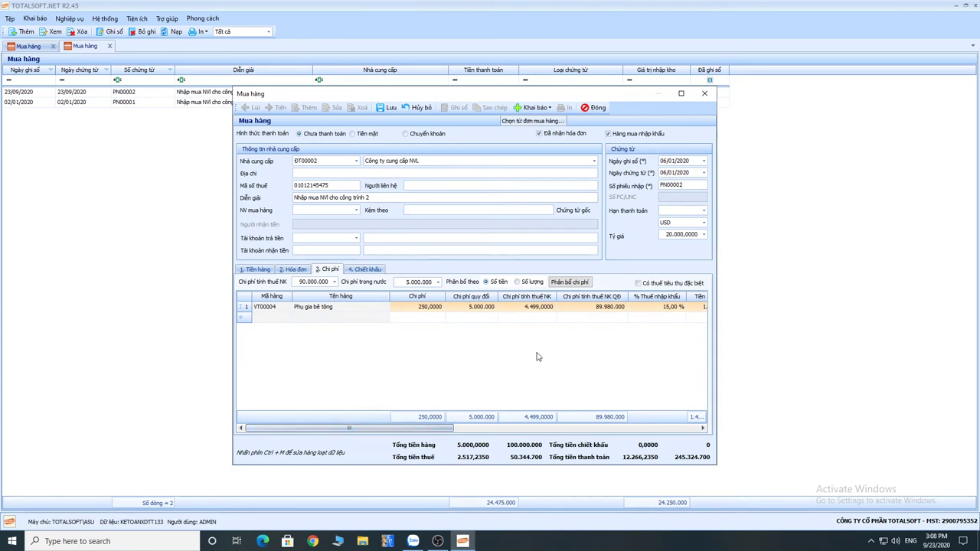
drag(377, 432, 622, 431)
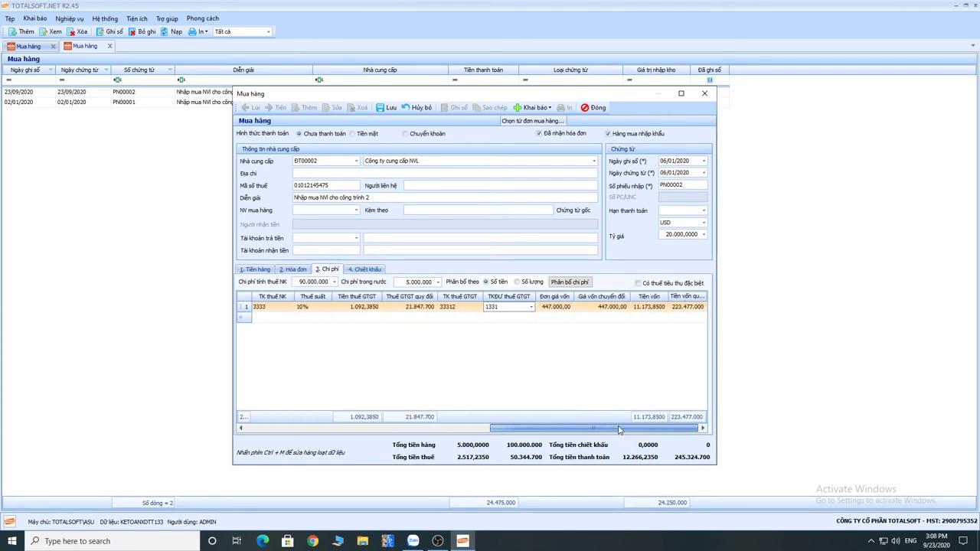
click(387, 108)
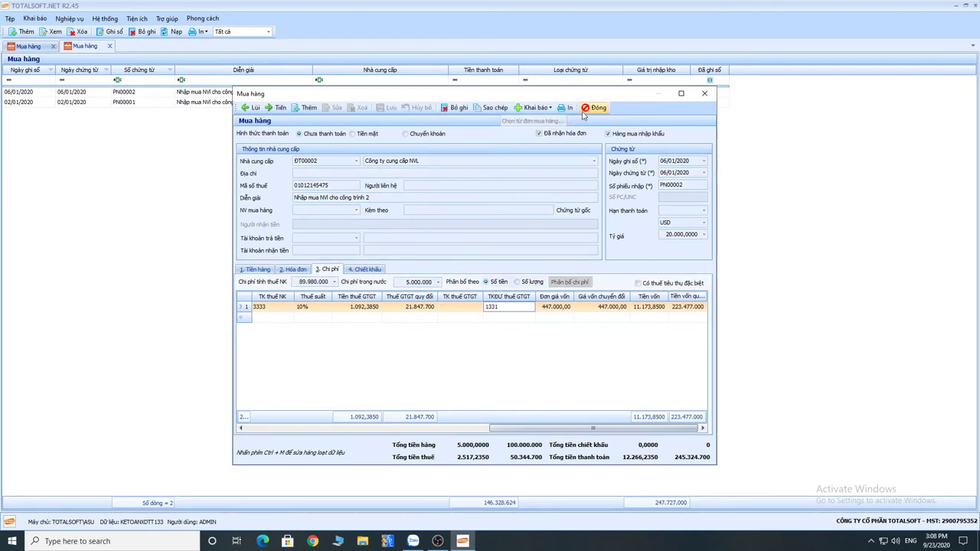
Step: Start a new purchase voucher with Công ty cung cấp NVL as the supplier
click(301, 108)
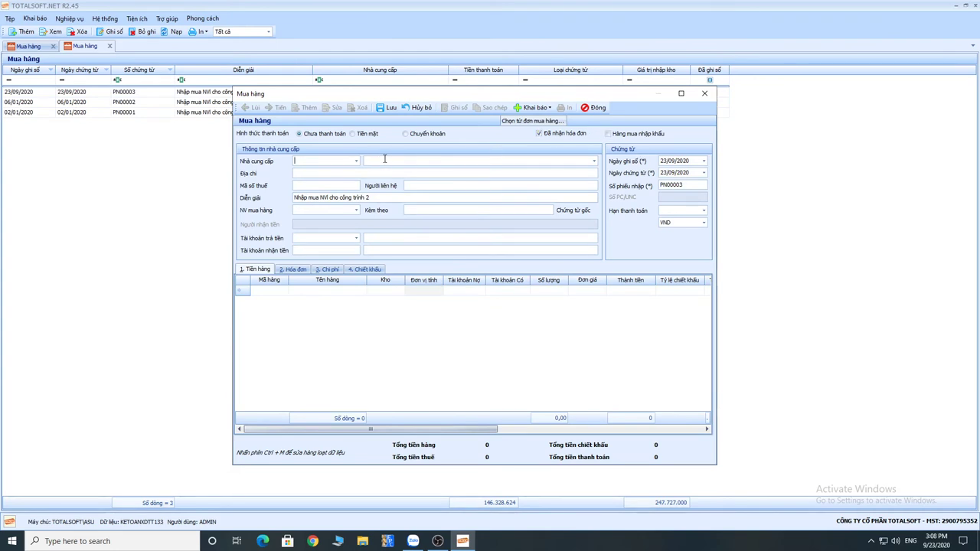
click(373, 160)
text(Nvl)
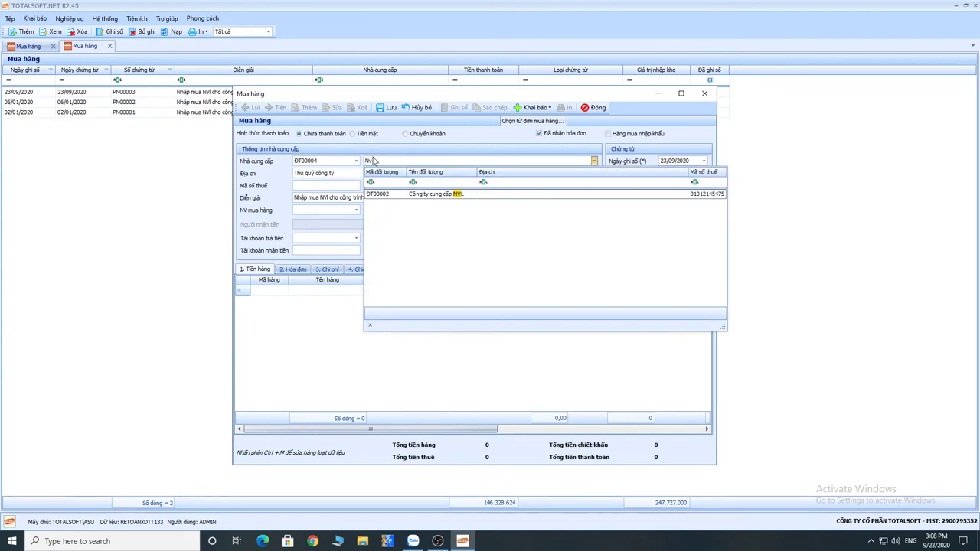
click(388, 195)
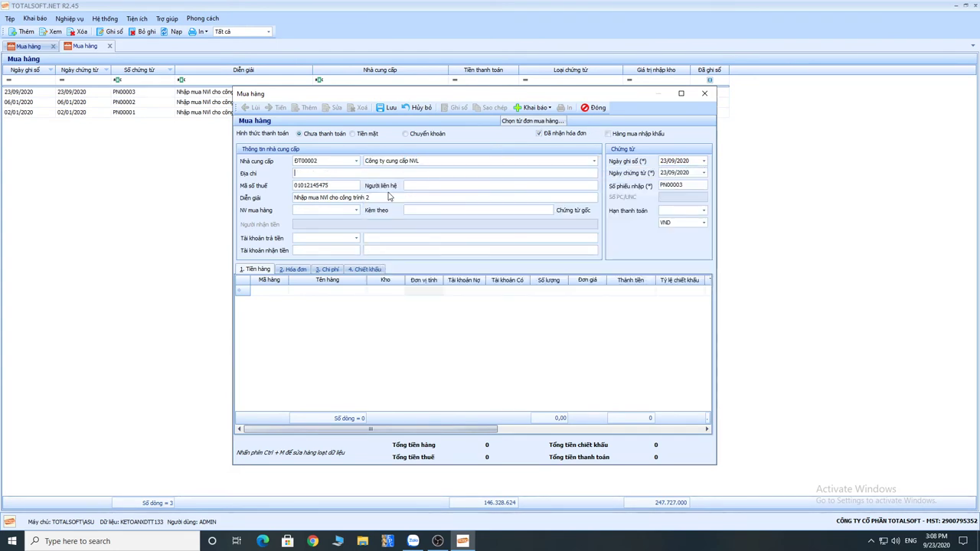
Step: Fill in the voucher header with description Nhập mua NVl cho công trình 3, dates 10/01/2020 and the invoice marked as not received
key(Tab)
key(Tab)
click(368, 197)
key(BackSpace)
text(3)
key(Tab)
key(Tab)
key(Tab)
text(10/01)
key(Tab)
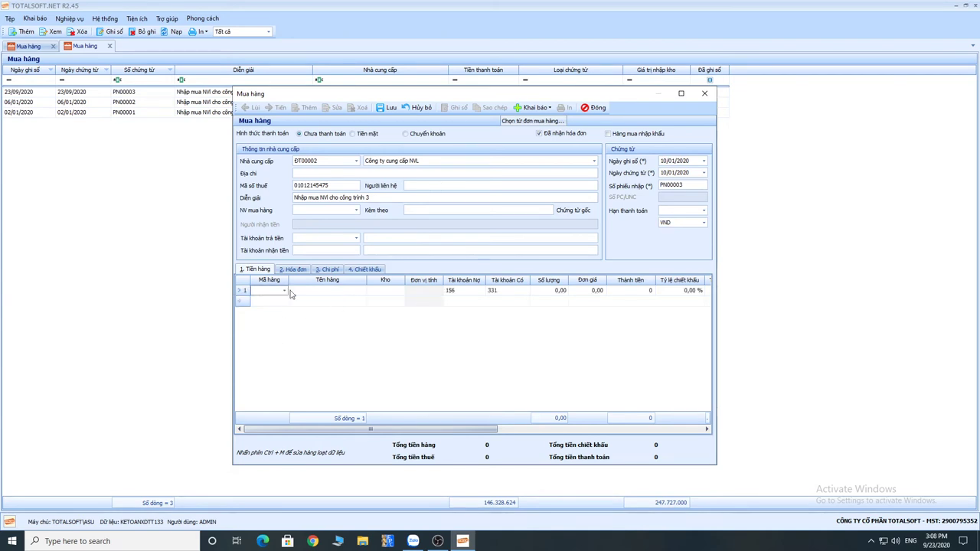
click(539, 135)
Step: Add Cát xây dựng (VT00003) as the goods line, stored in warehouse kctr3
click(284, 291)
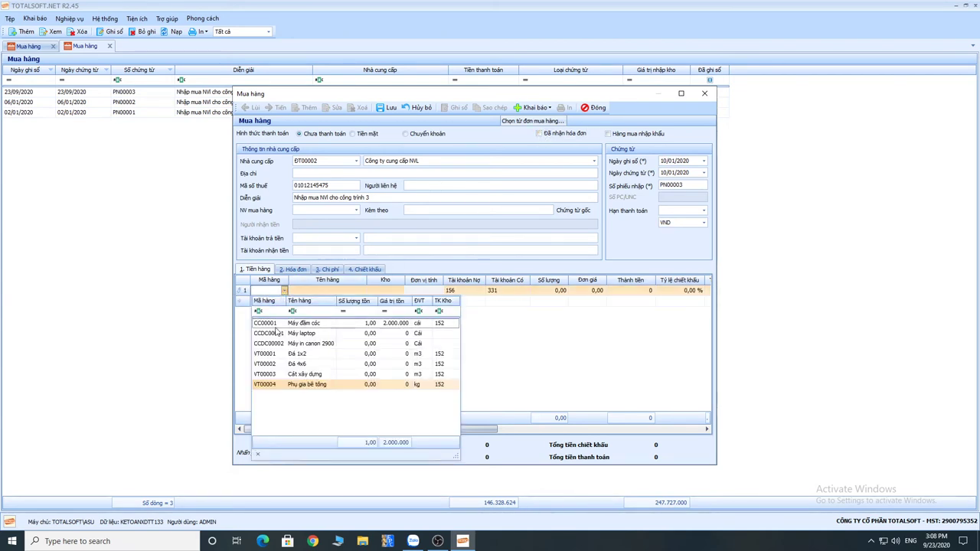
click(303, 374)
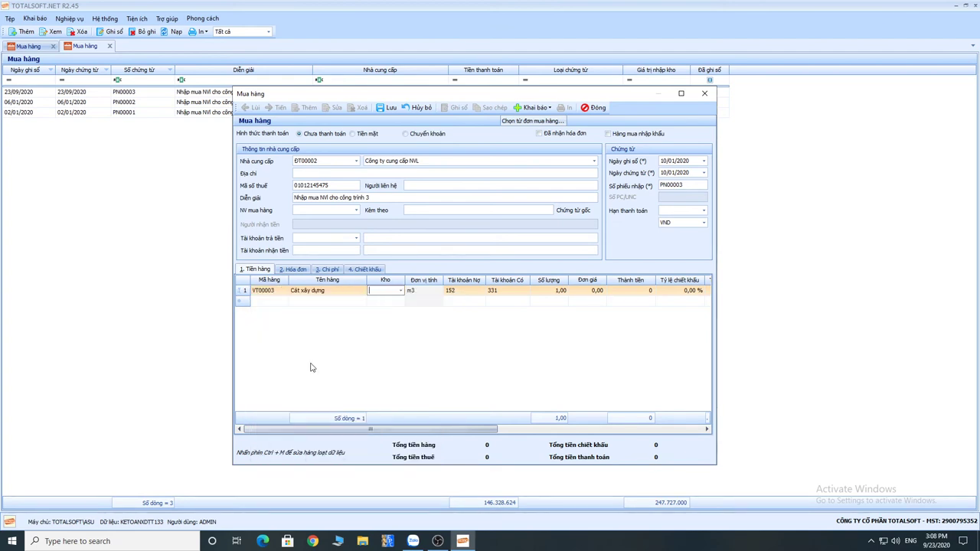
click(399, 291)
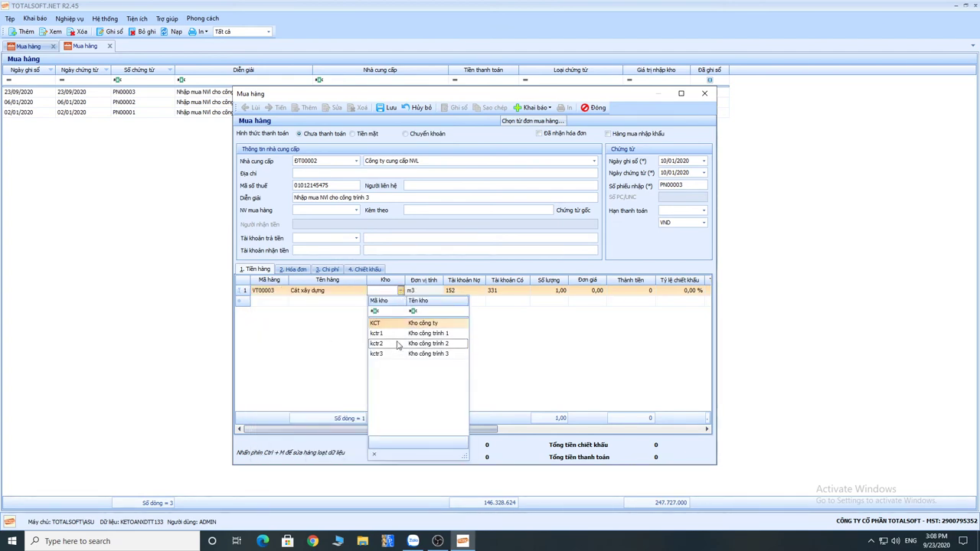
click(395, 354)
Step: Set the quantity of Cát xây dựng to 600 and its unit price to 250.000
key(Tab)
key(Tab)
key(Tab)
key(Tab)
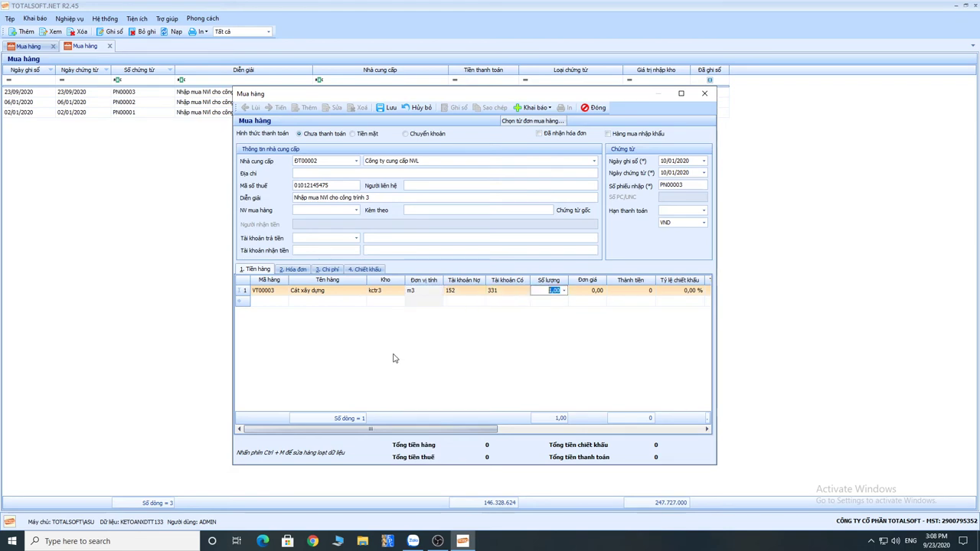
text(600)
key(Tab)
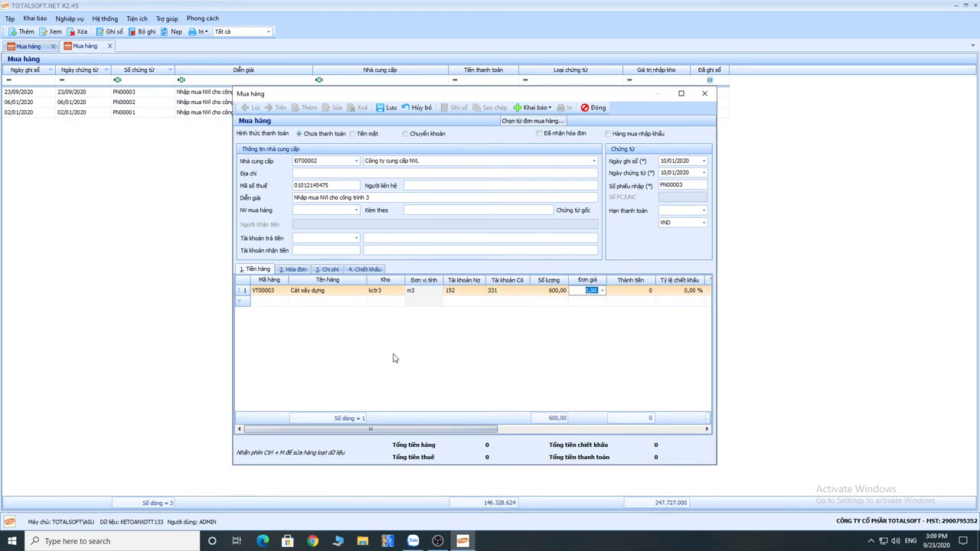
text(250.000)
key(Tab)
Step: Assign cost object CTR3 and cost item NVLTT to the Cát xây dựng line
drag(421, 430, 569, 430)
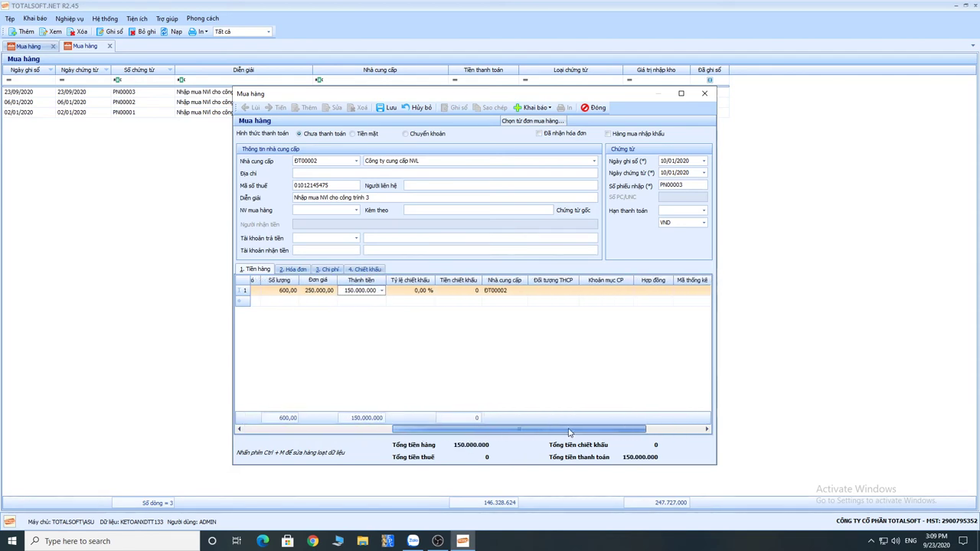
click(575, 292)
click(576, 323)
click(629, 291)
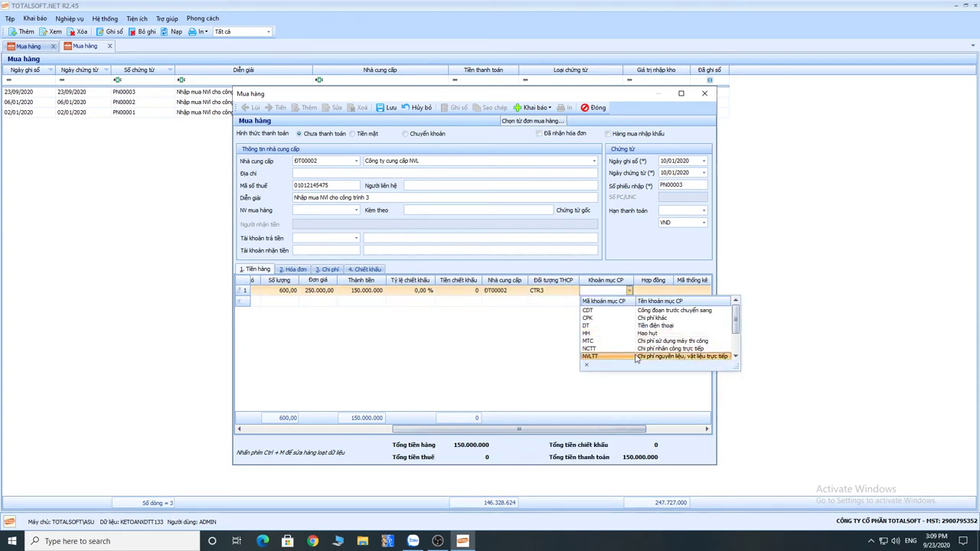
click(635, 357)
drag(519, 432, 370, 432)
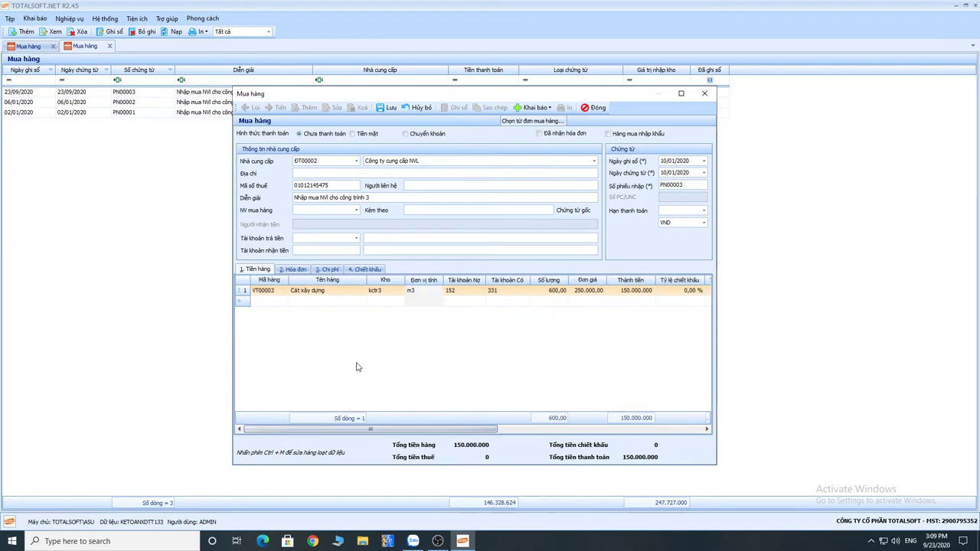
Step: Set the VAT rate of Cát xây dựng to 10%, leave the invoice details blank and save the voucher
click(292, 270)
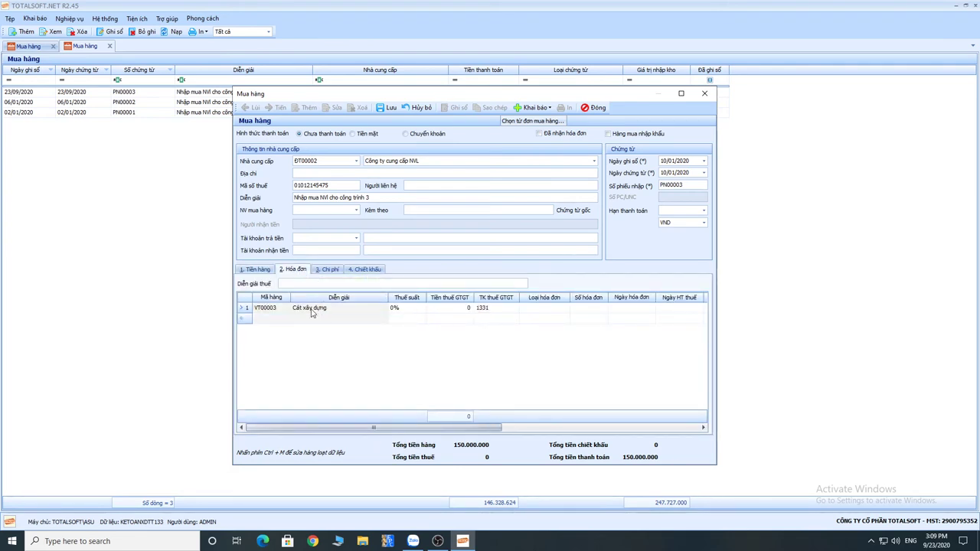
click(405, 309)
click(421, 308)
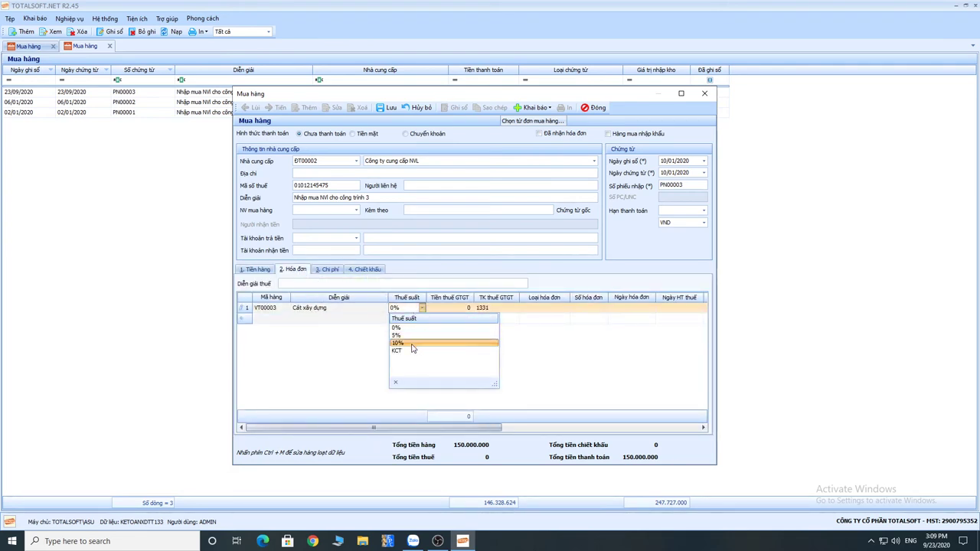
click(411, 344)
click(565, 310)
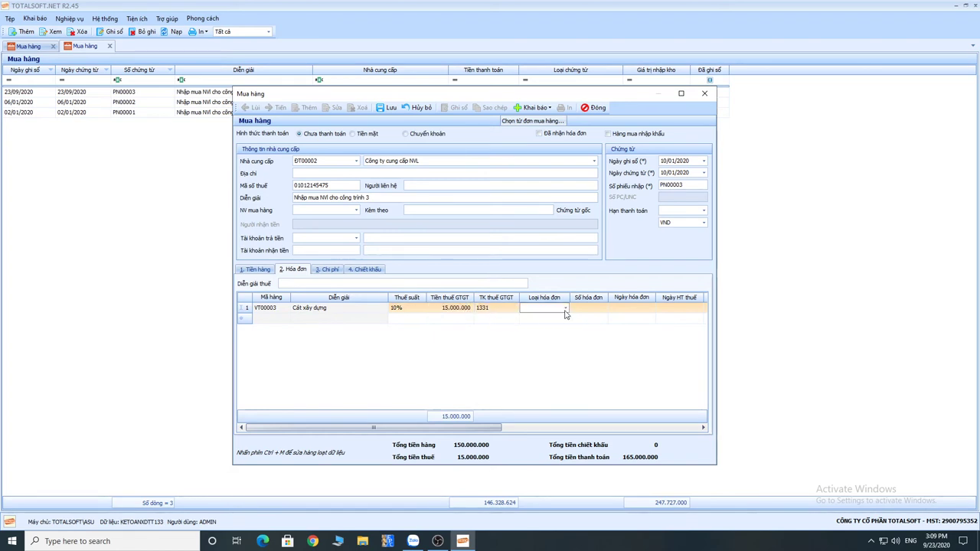
key(Tab)
key(Tab)
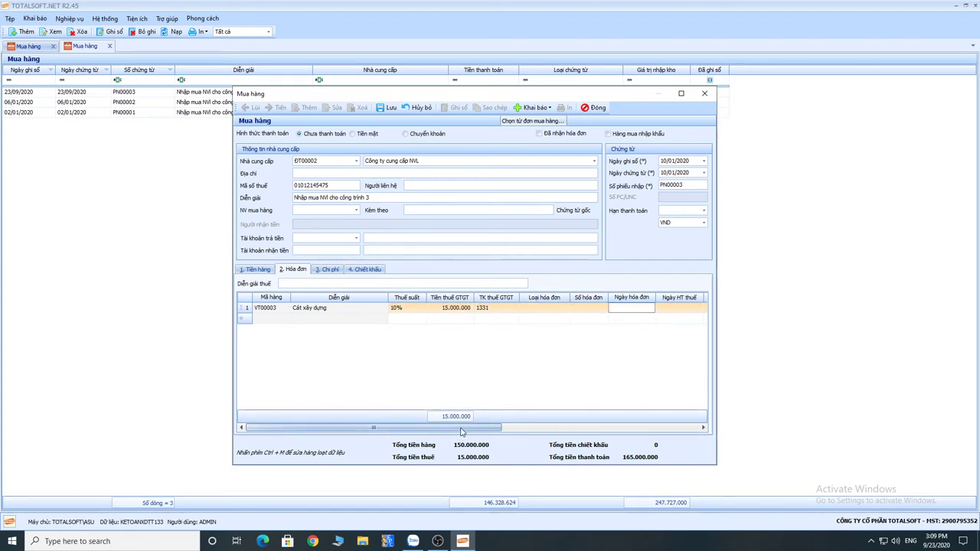
drag(461, 431, 415, 429)
click(389, 107)
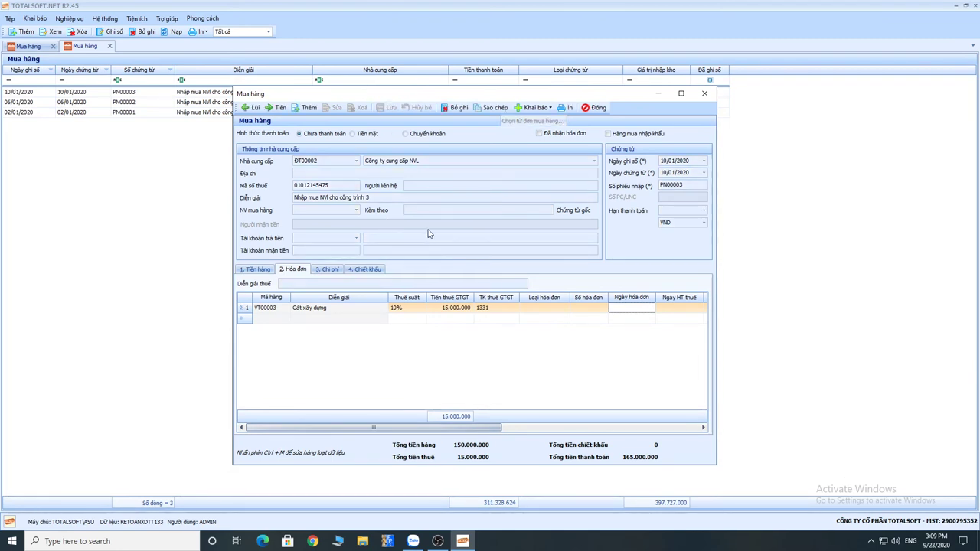
Step: Check the dates and goods line of the saved công trình 3 voucher and close it
click(663, 172)
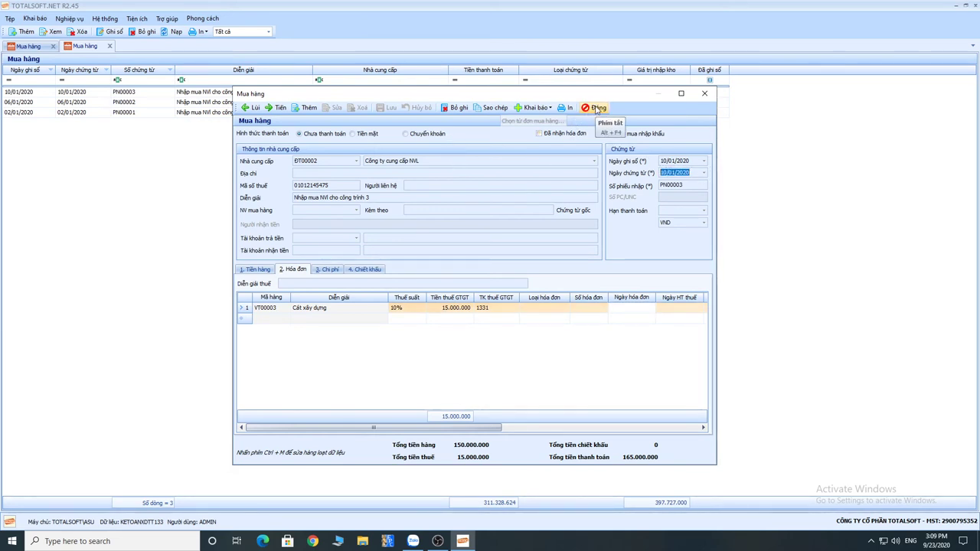
click(254, 270)
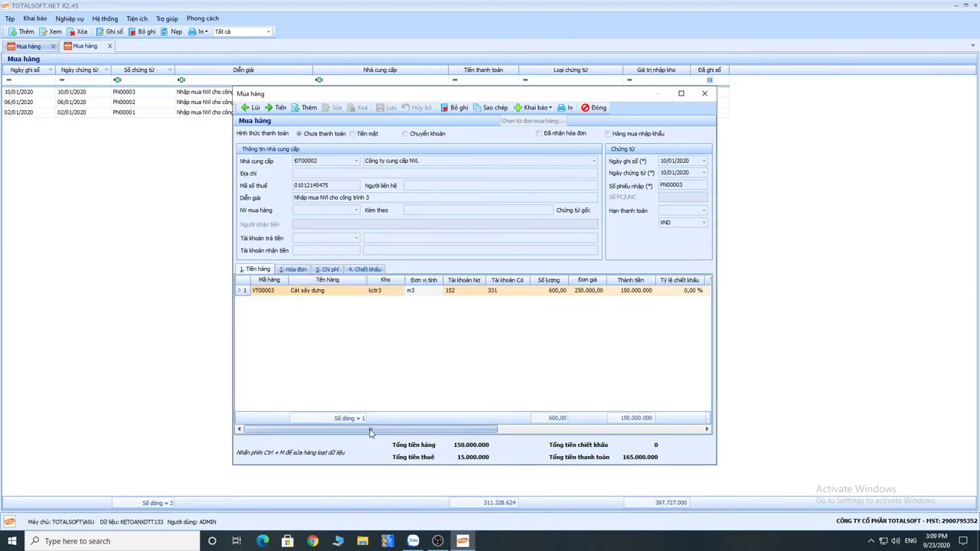
mouse_move(374, 430)
mouse_down()
mouse_move(482, 433)
mouse_move(381, 435)
mouse_up()
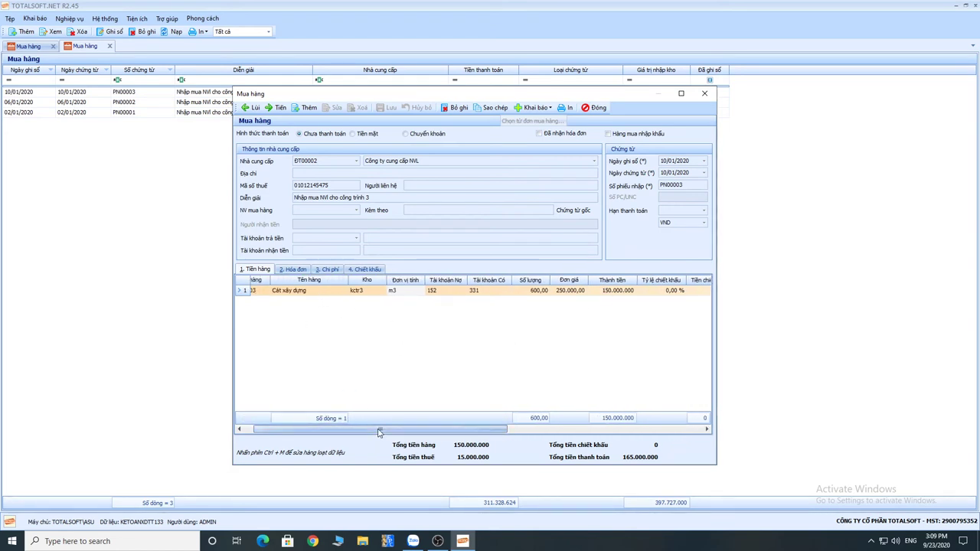
drag(381, 435, 371, 434)
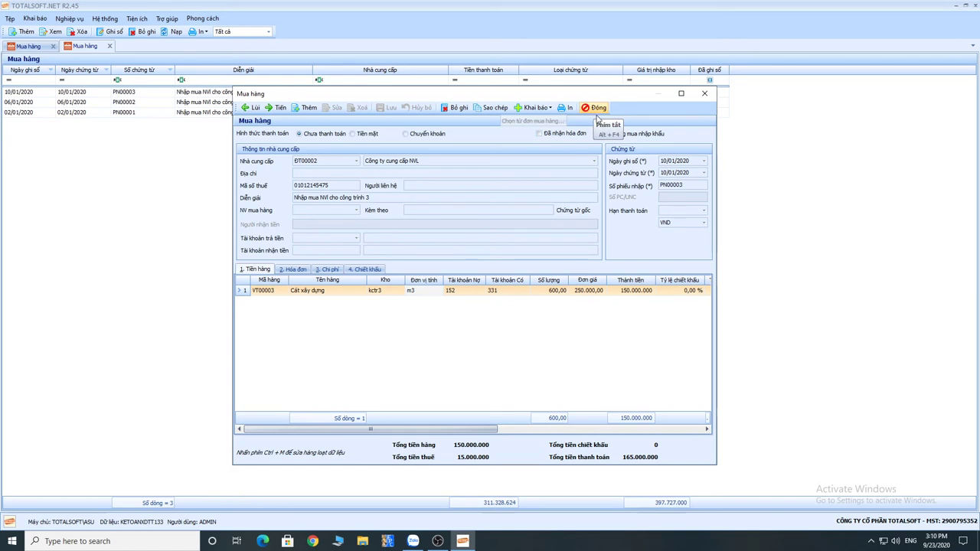
drag(663, 161, 702, 164)
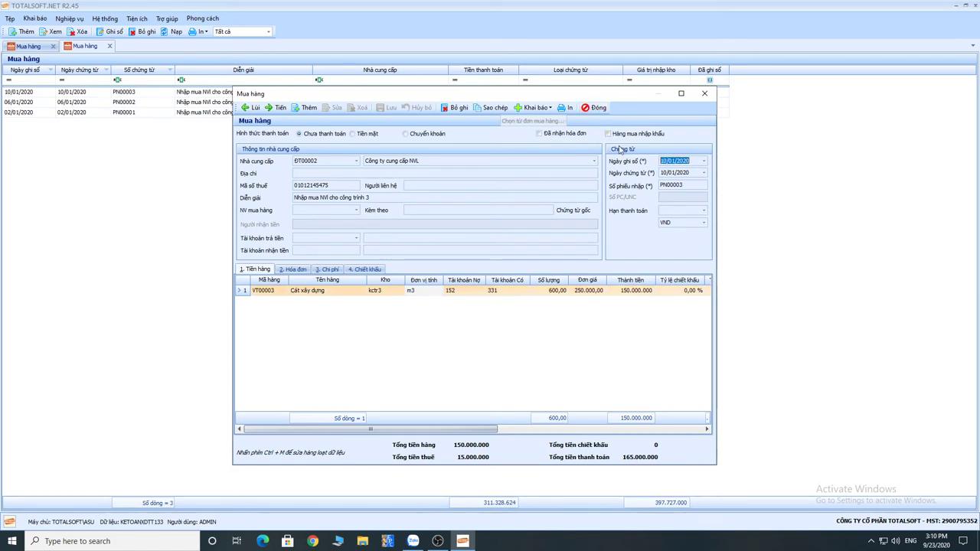
click(594, 108)
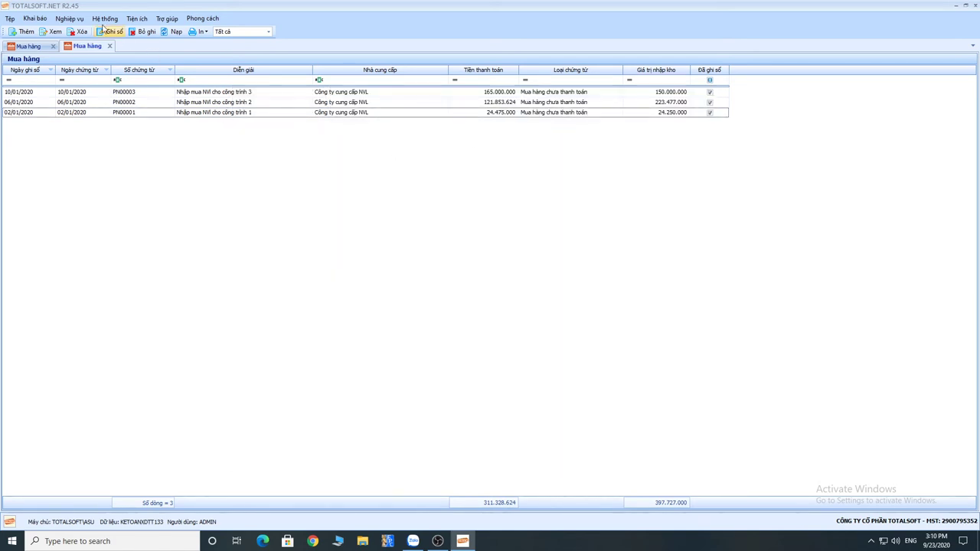
Step: Start receiving an invoice from supplier Công ty cung cấp NVL and load its domestic purchase vouchers for the period Năm nay
click(69, 18)
mouse_move(87, 58)
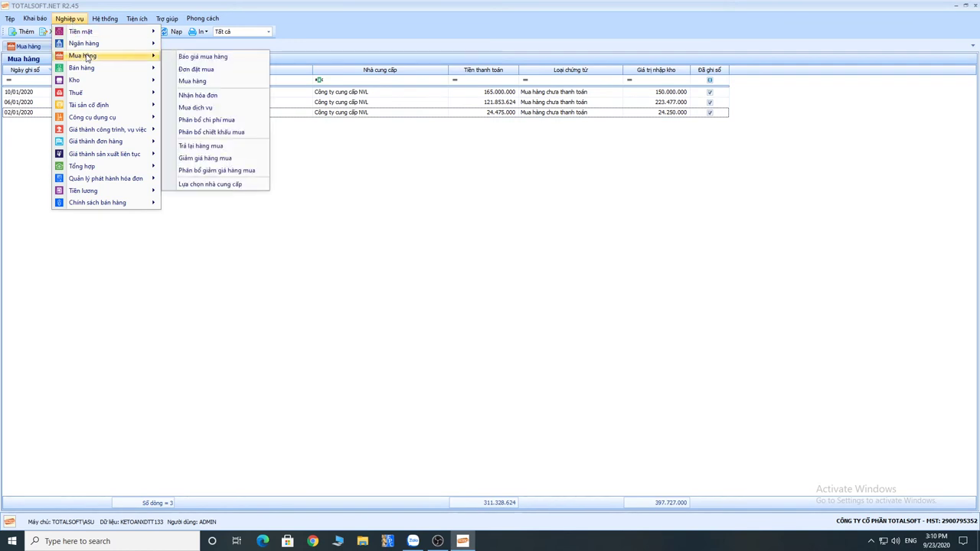
click(206, 96)
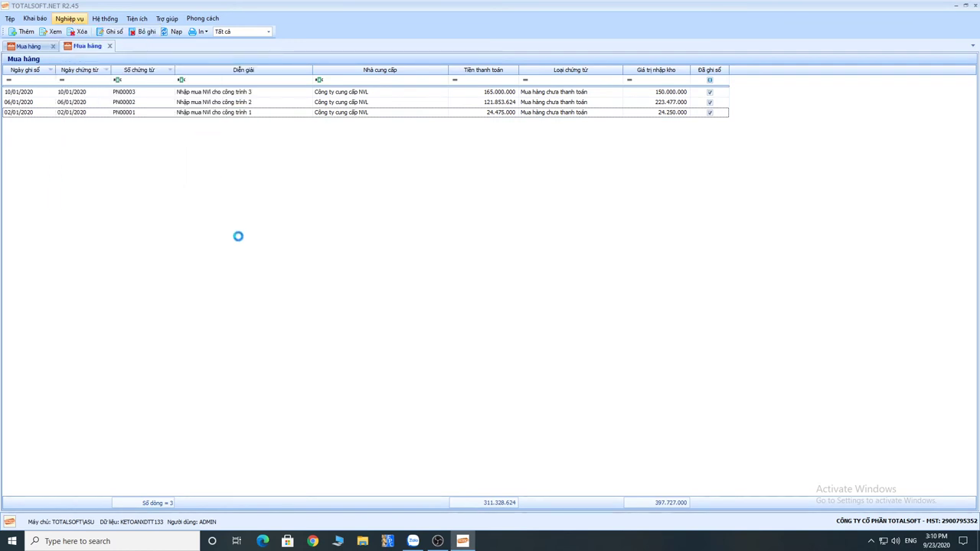
click(396, 171)
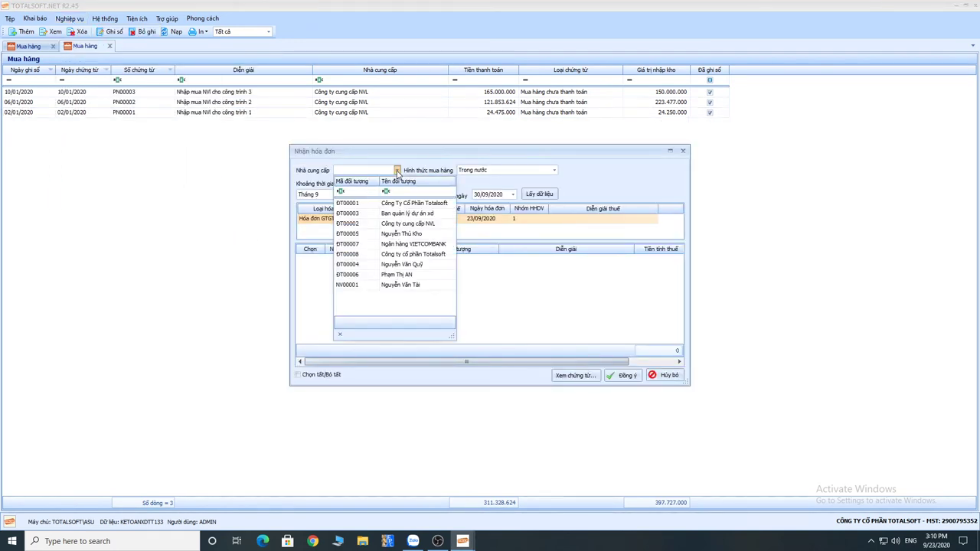
click(398, 224)
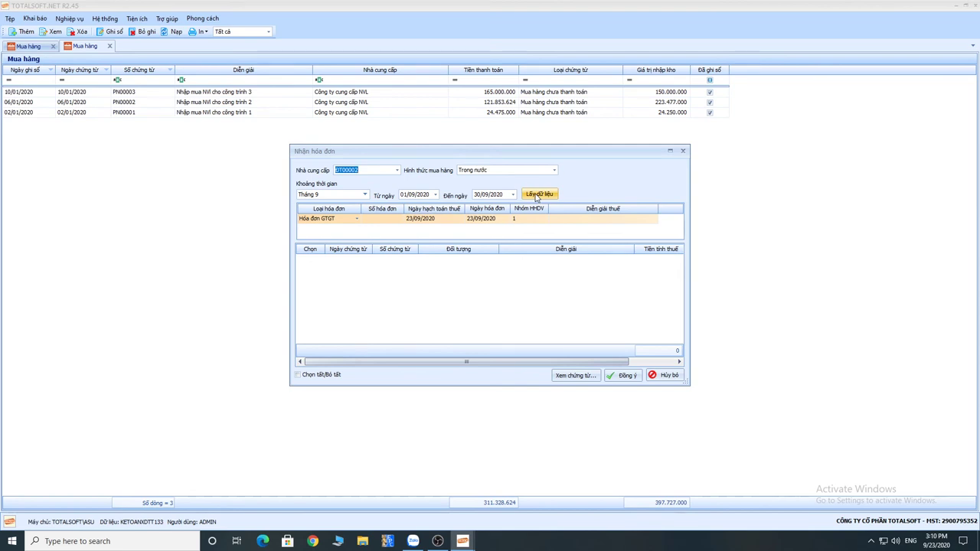
click(364, 195)
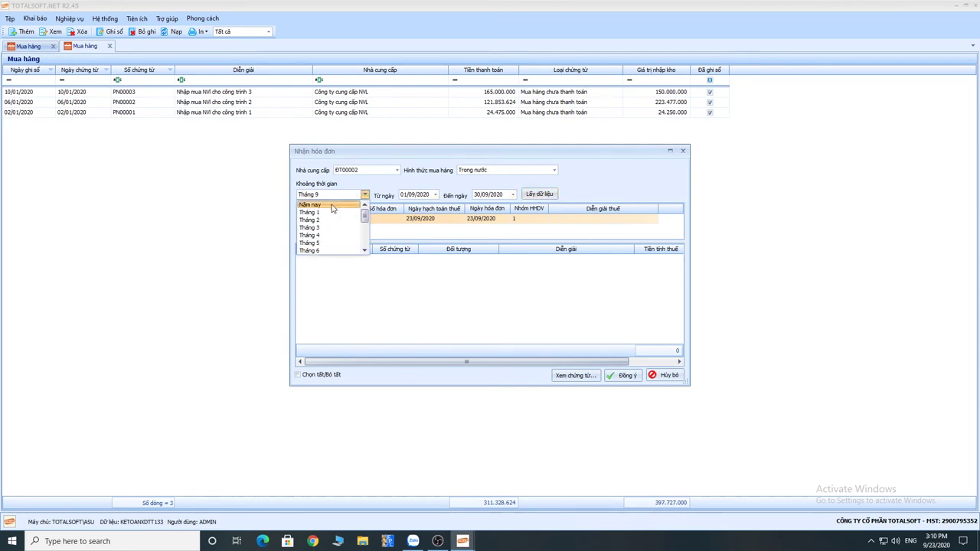
click(331, 205)
click(539, 194)
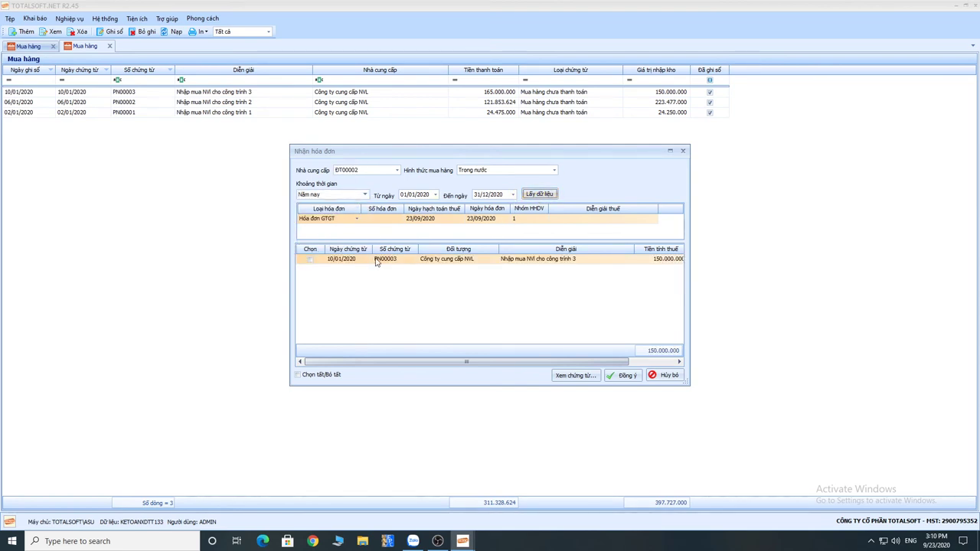
Step: Select the công trình 3 voucher and enter invoice number 0125445
click(348, 261)
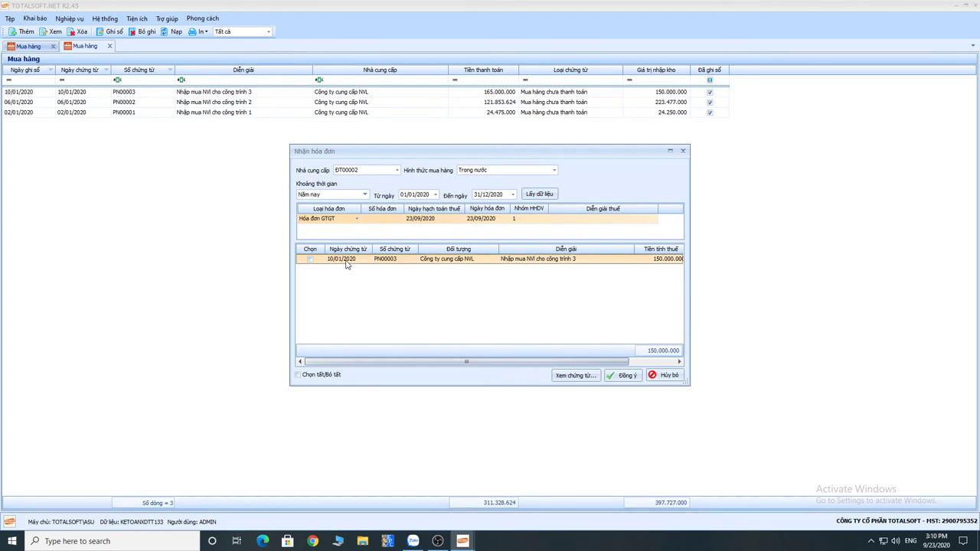
click(310, 259)
click(387, 220)
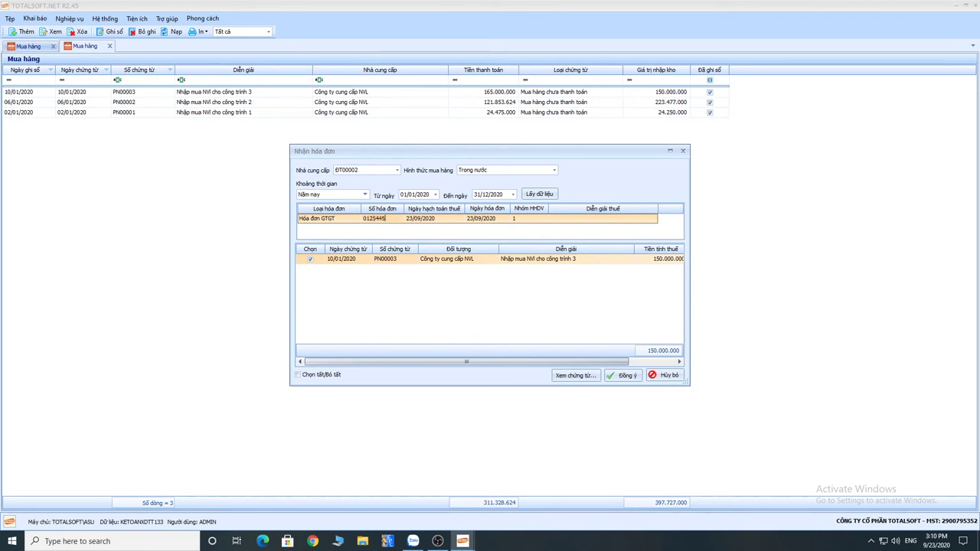
Step: Set the invoice's tax posting date and invoice date to 20/01/2020, apply it to the voucher and close the invoice receipt
key(Tab)
text(20/01/2020)
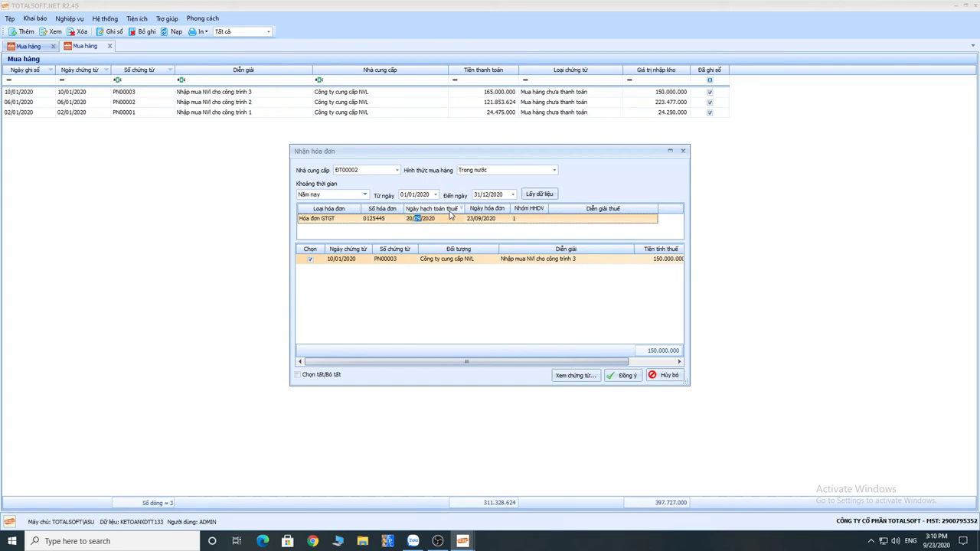
key(Tab)
text(20/01/2020)
key(Tab)
click(577, 222)
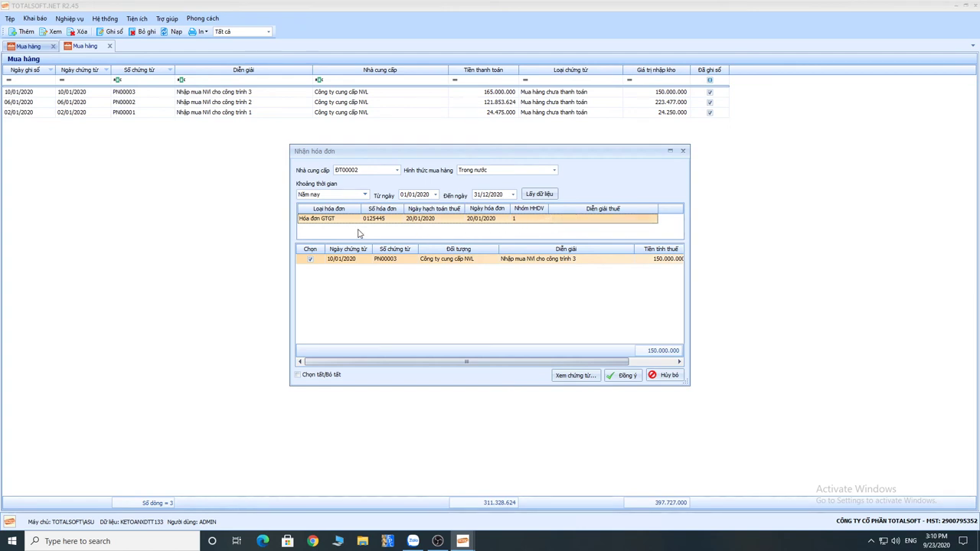
click(621, 377)
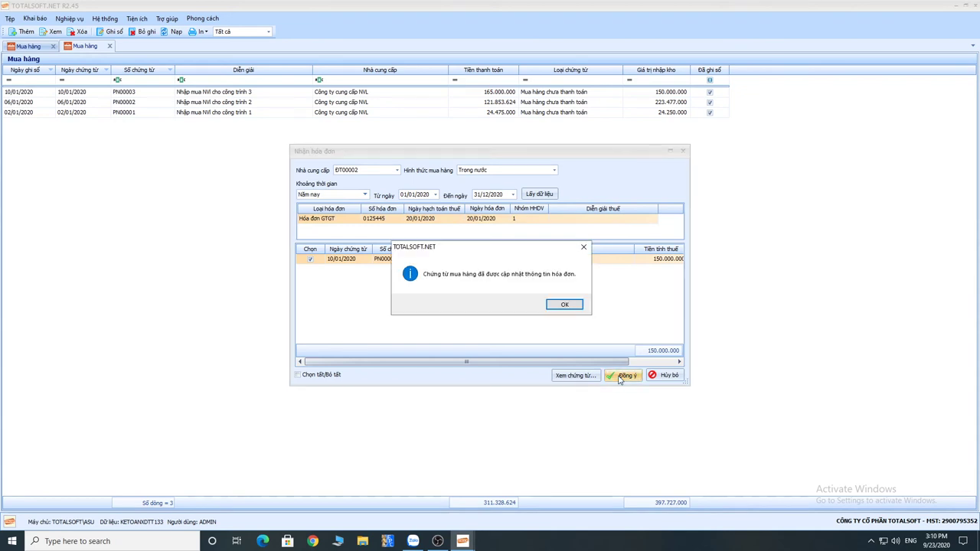
click(564, 306)
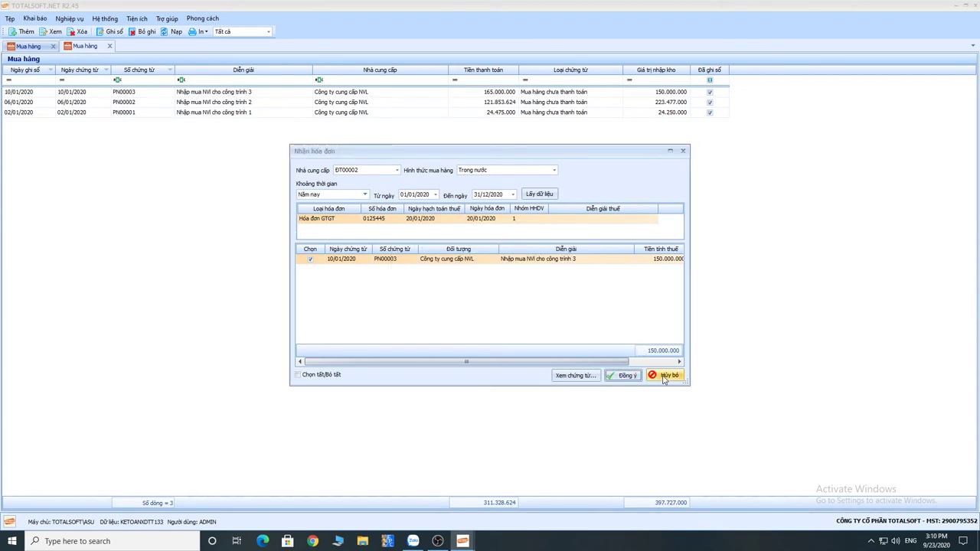
click(682, 151)
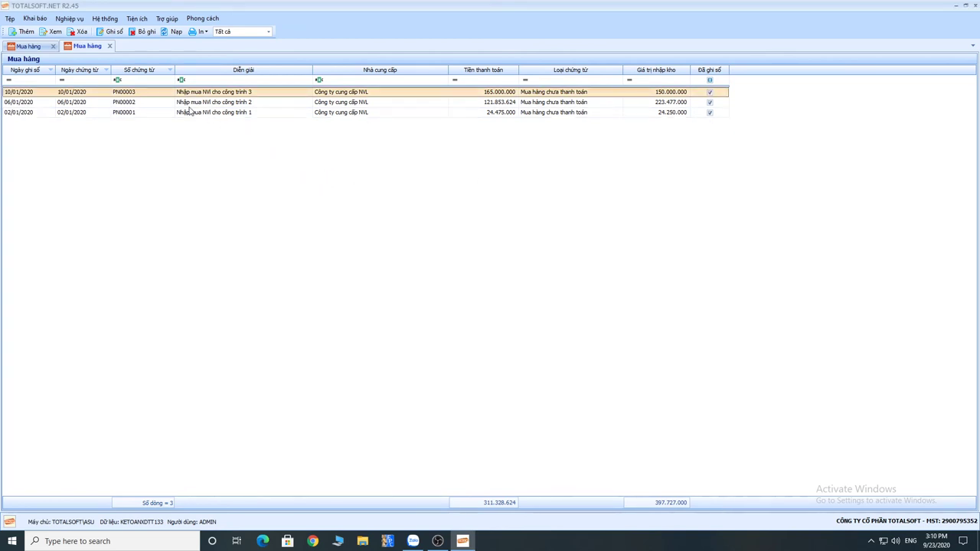
Step: Reopen the công trình 3 voucher, unpost it, set the invoice's tax object to Công ty cung cấp NVL and save
double_click(141, 92)
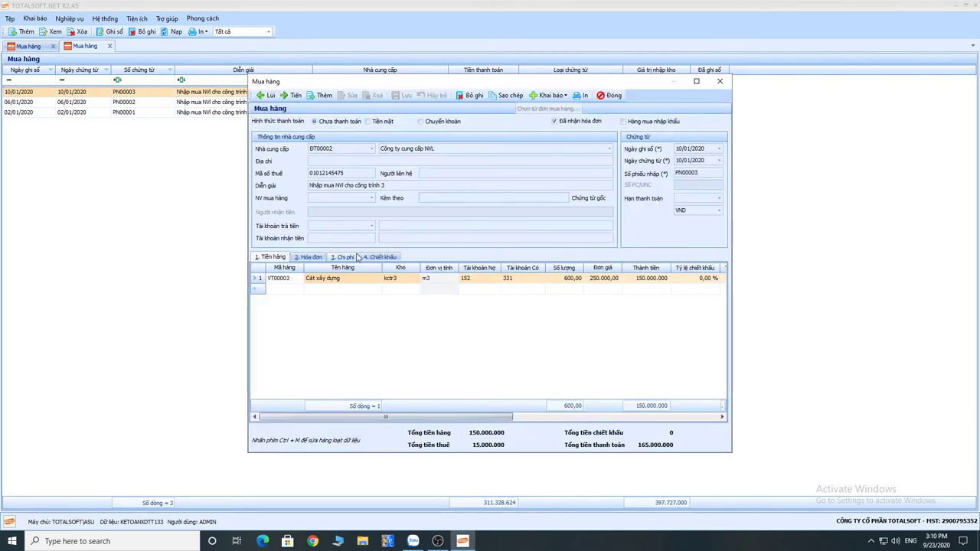
click(313, 258)
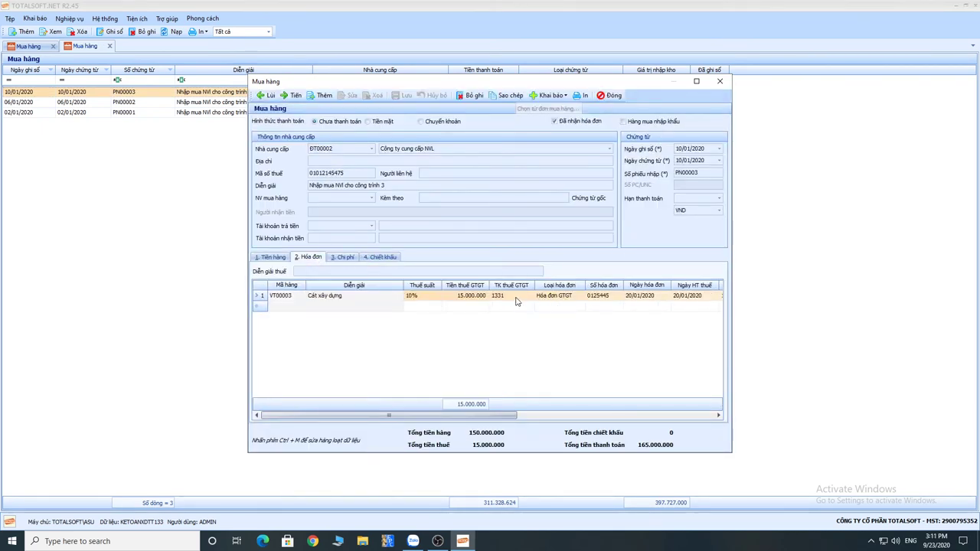
drag(484, 419, 648, 417)
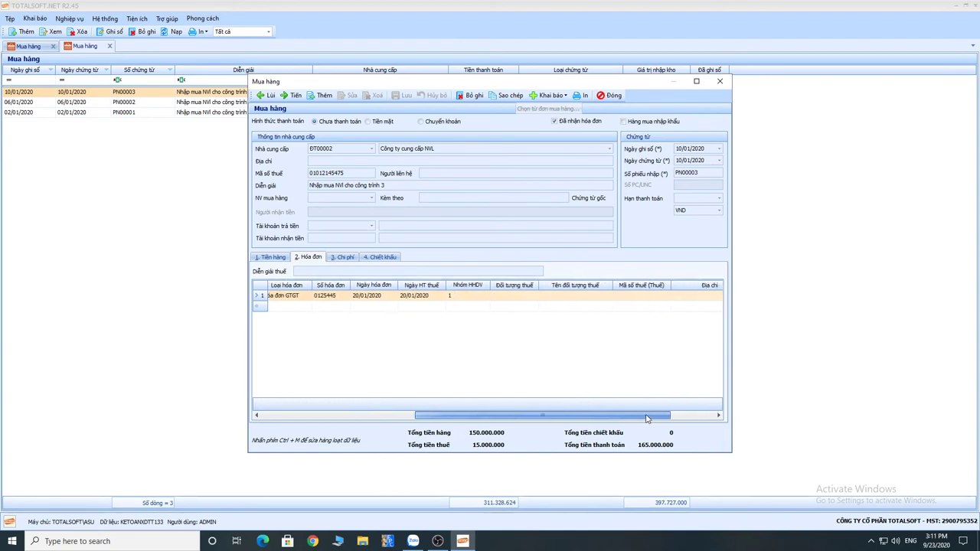
click(462, 94)
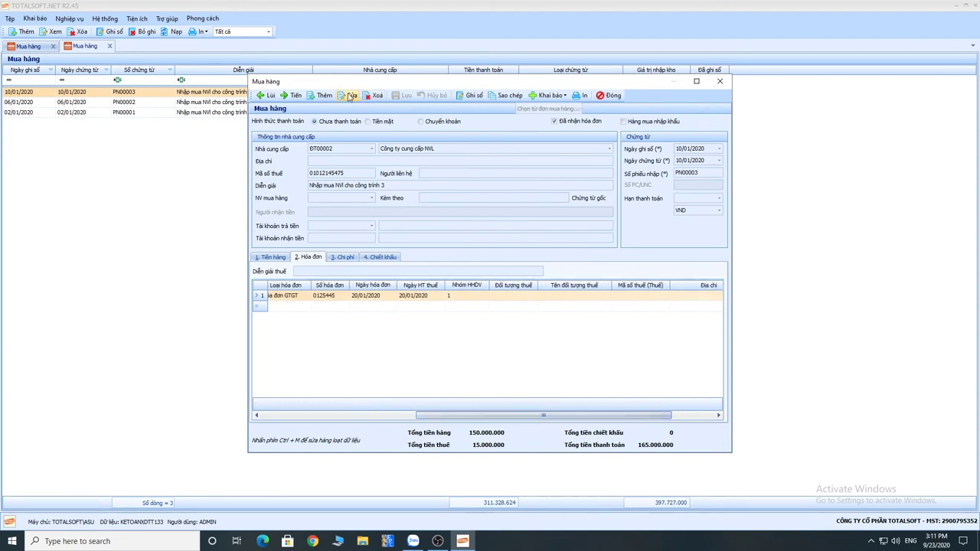
click(530, 296)
click(531, 296)
click(538, 344)
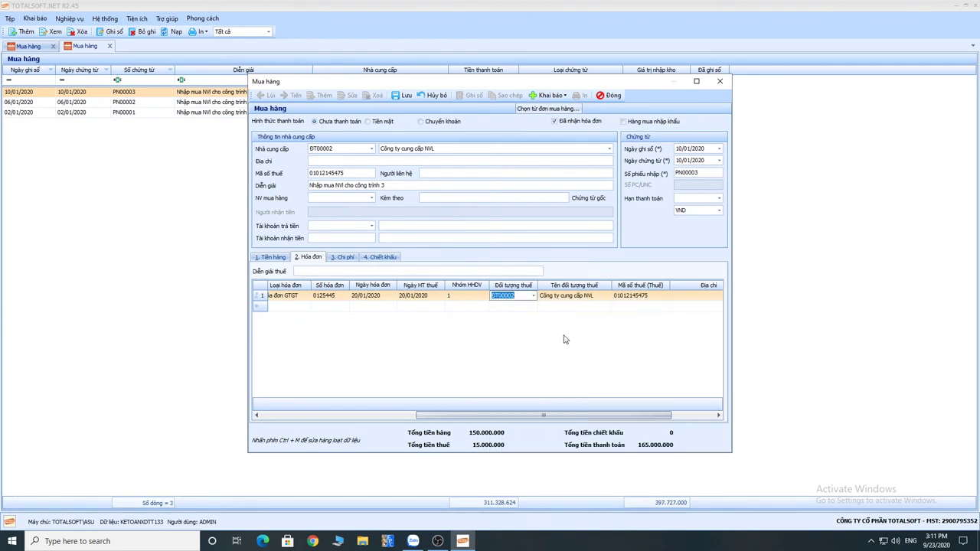
click(404, 95)
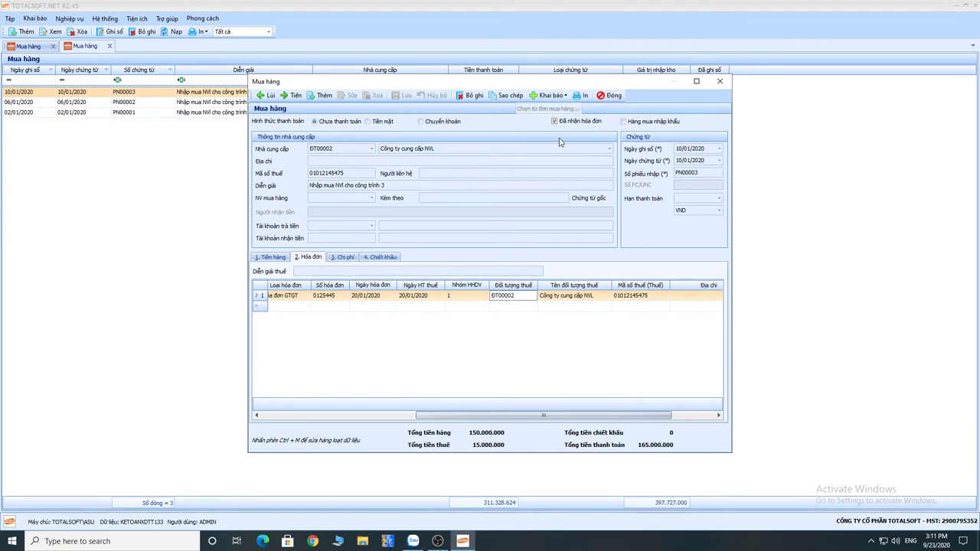
Step: Compare the voucher's posting date with its invoice and tax dates, and close the voucher and the purchase list
click(365, 297)
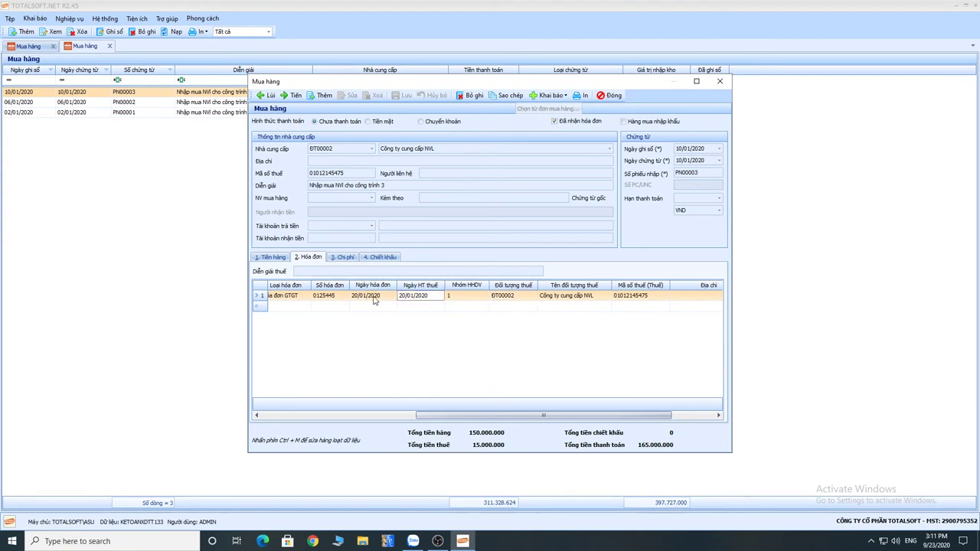
click(693, 148)
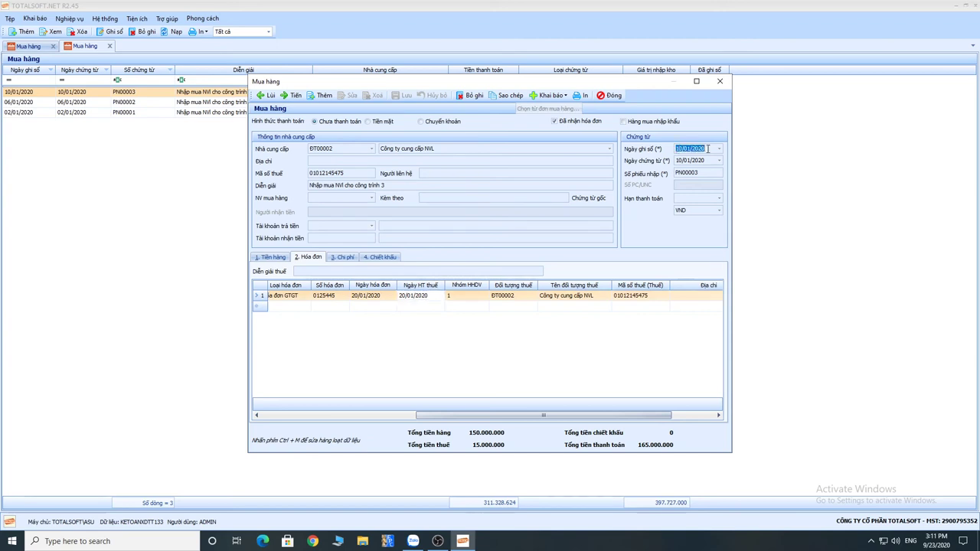
click(375, 297)
click(408, 297)
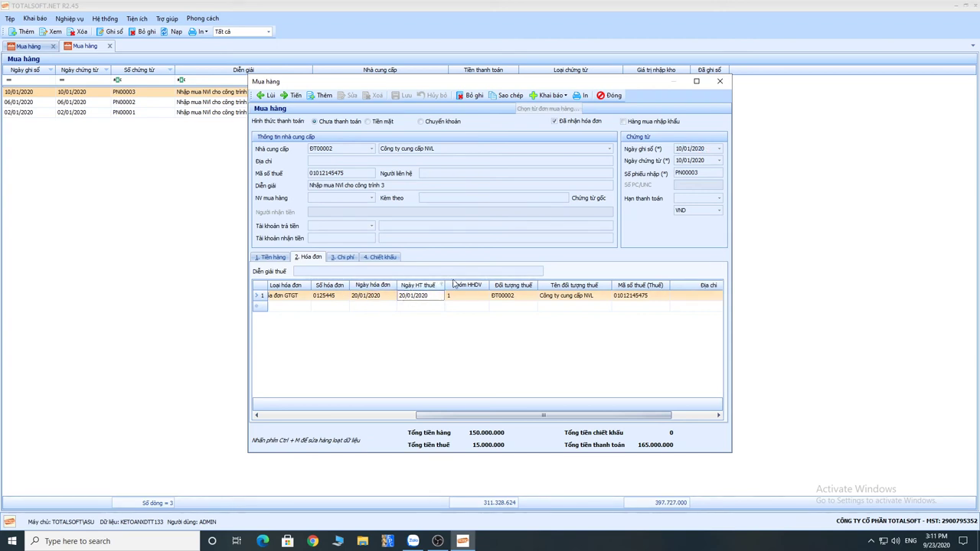
click(622, 99)
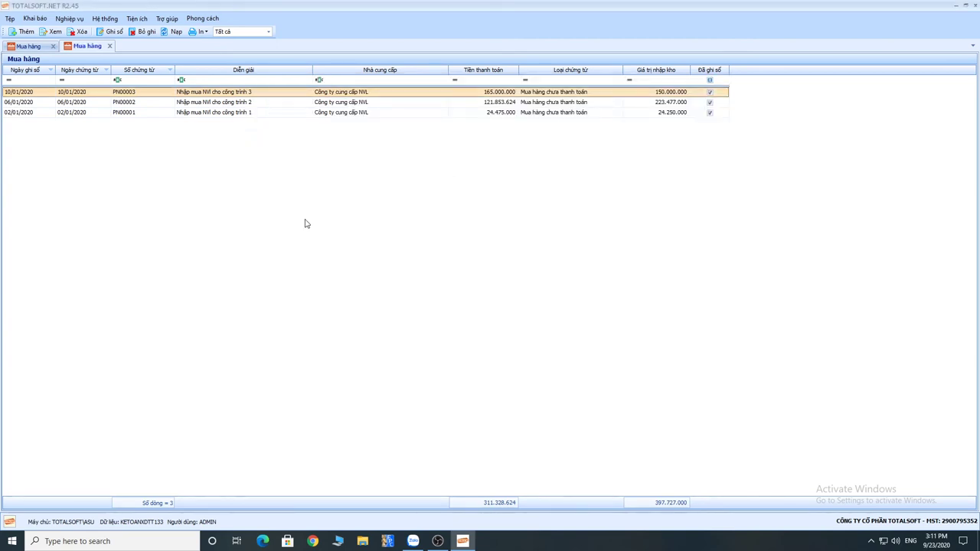
click(109, 46)
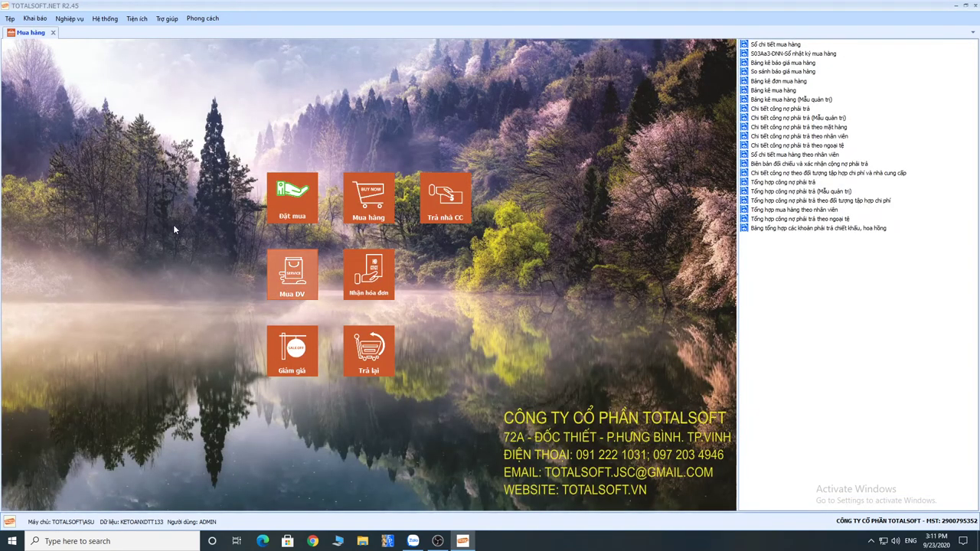
Step: Start a new service purchase voucher
click(295, 274)
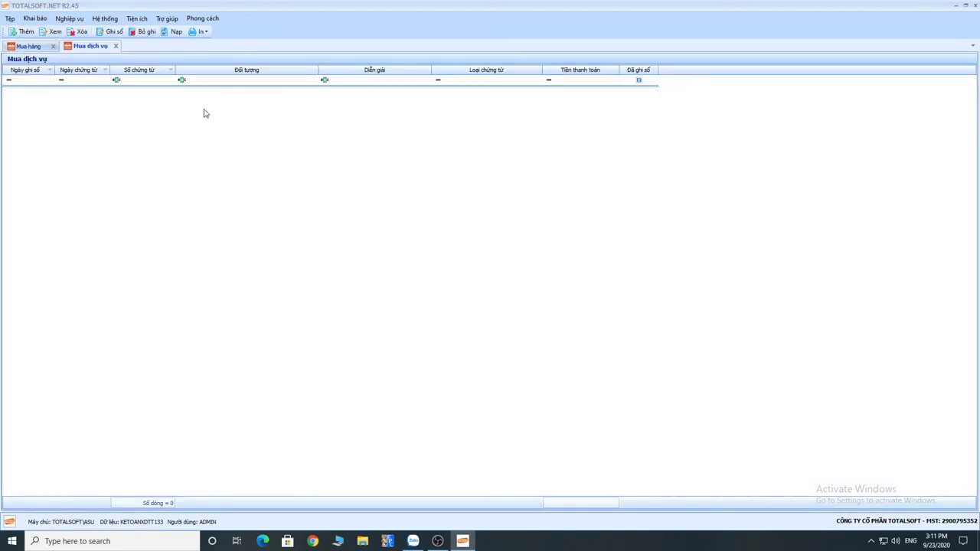
right_click(204, 110)
click(226, 117)
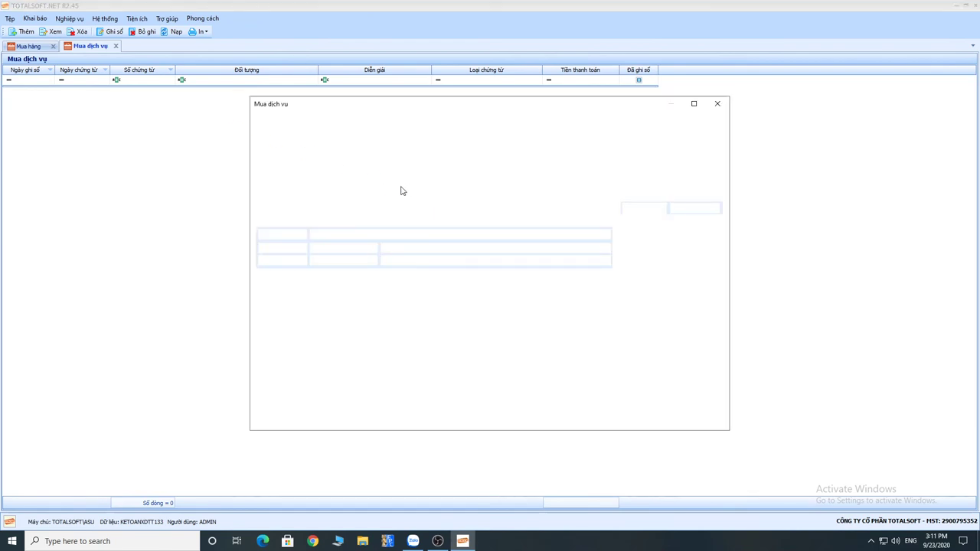
Step: Add a new business partner named Công ty điện lực and save it
click(565, 120)
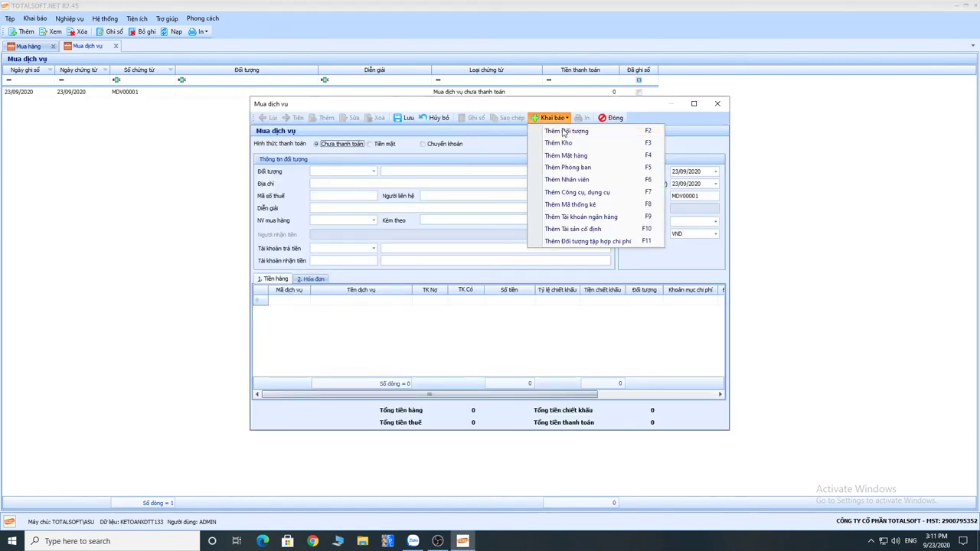
click(562, 130)
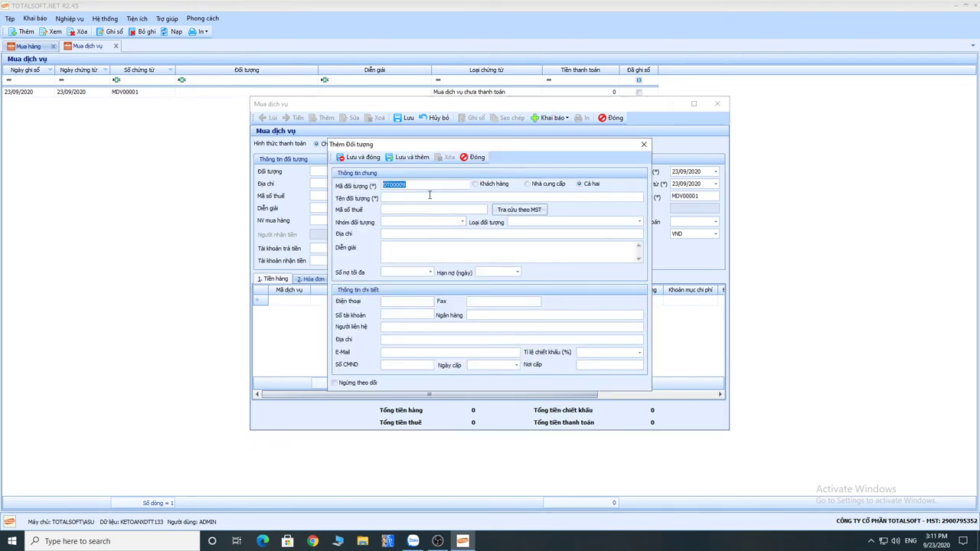
click(427, 196)
click(359, 157)
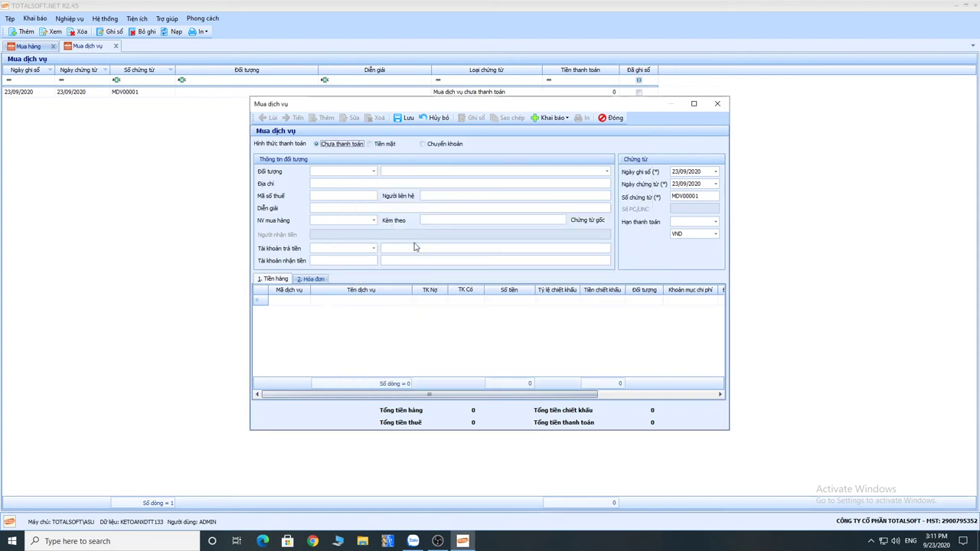
Step: Choose Công ty điện lực as the voucher's partner and enter the description "Thanh toán tiền điện phục vụ sản xuất thi công công trình"
click(373, 172)
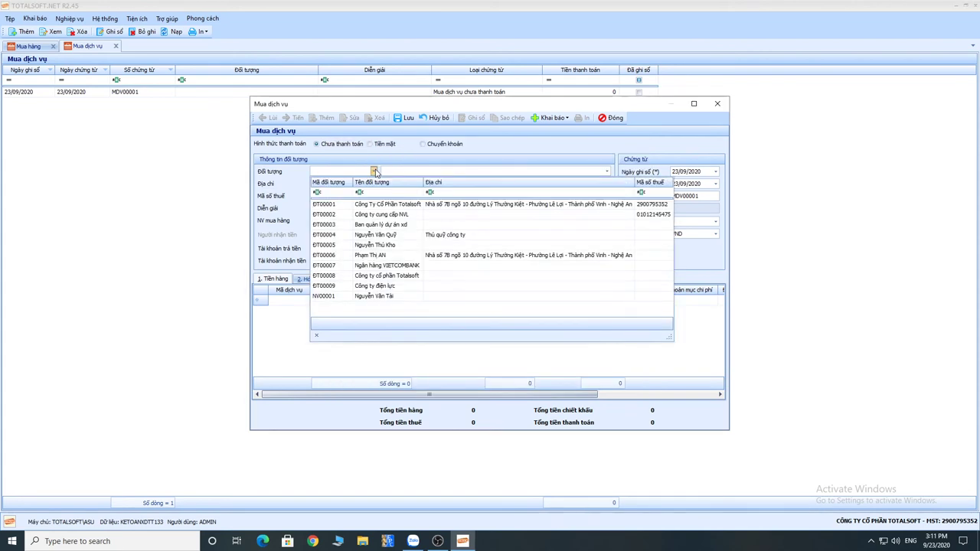
click(387, 286)
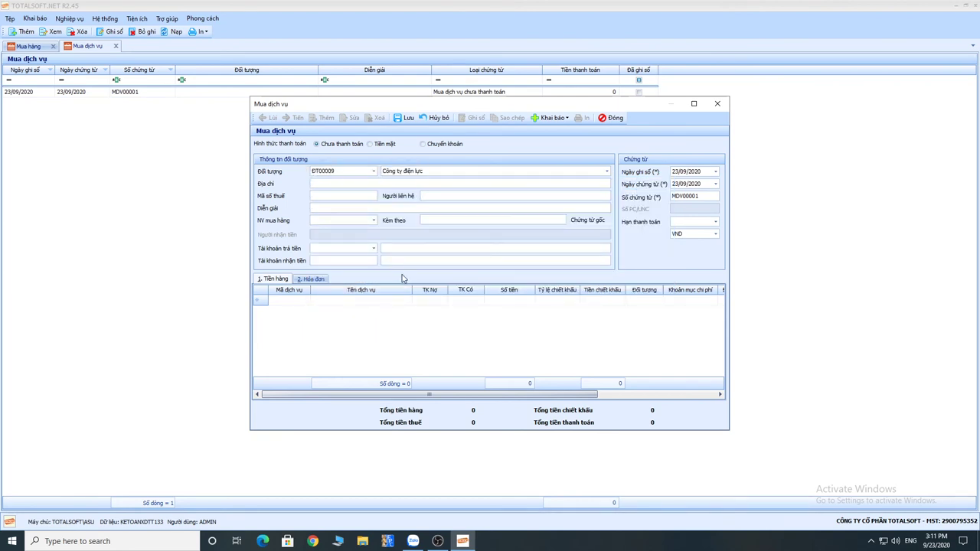
text(Thanh toán)
text(hi công công trình)
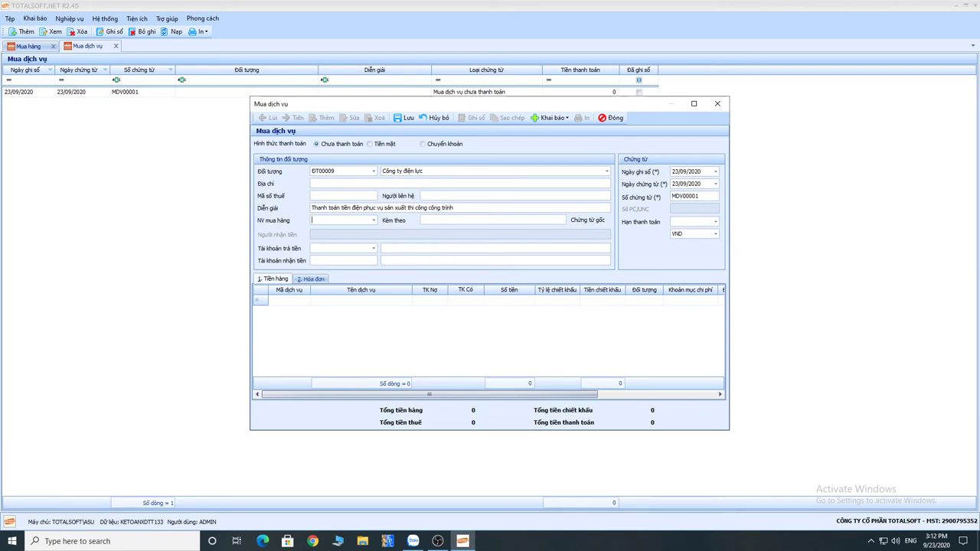
key(Tab)
key(Tab)
Step: Set the voucher's posting and document dates to 28/02/2020 and begin the first service line
click(686, 172)
key(Home)
text(28/02)
key(Tab)
key(Tab)
key(Tab)
key(Tab)
key(Tab)
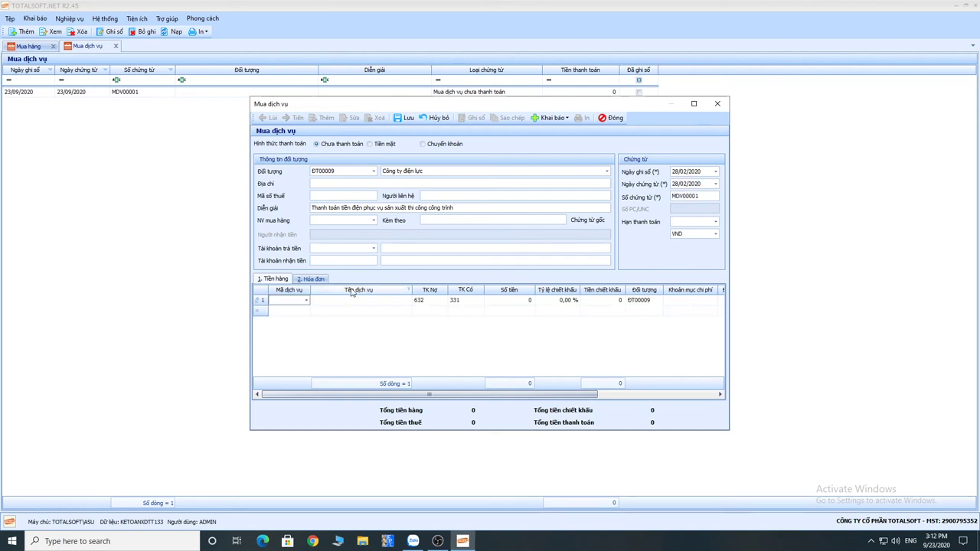
Step: Check which service codes are available for the first service line
click(307, 300)
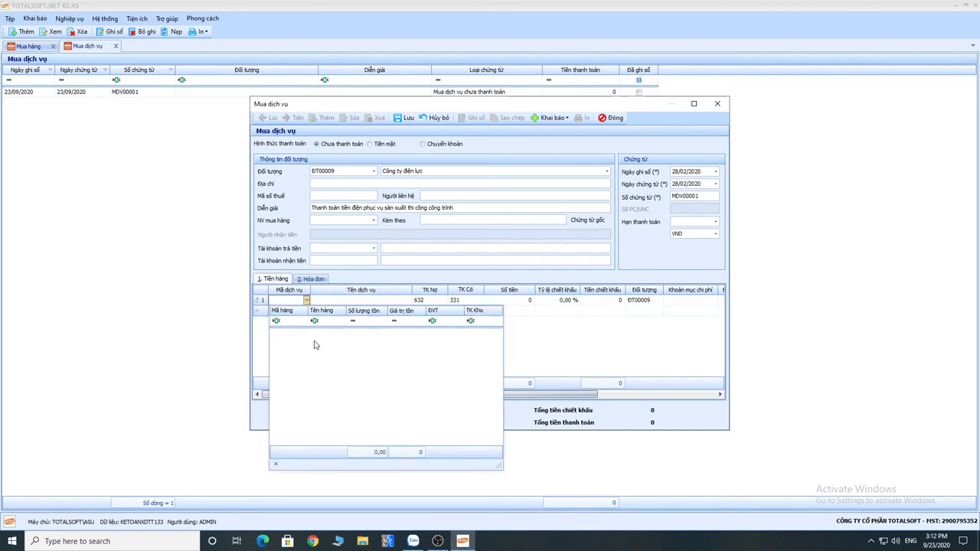
click(553, 346)
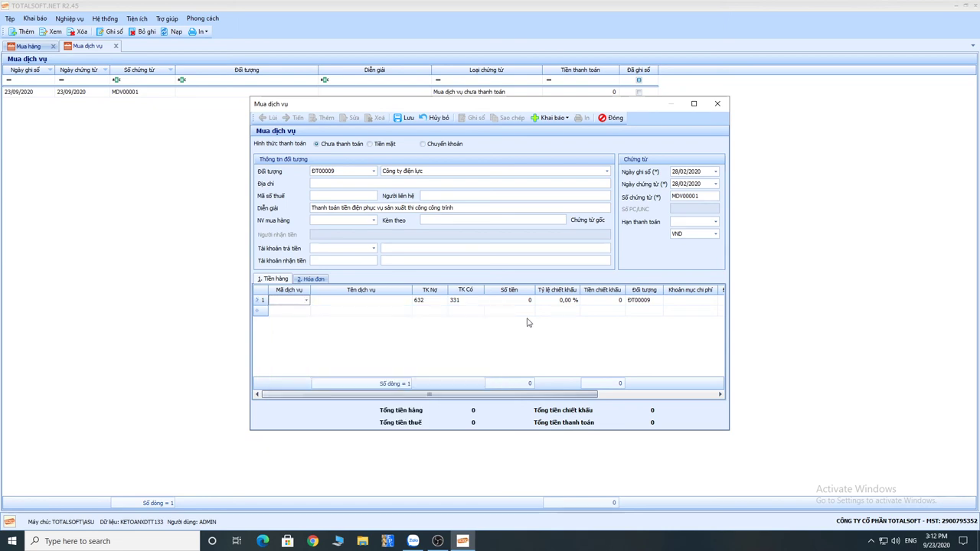
Step: Hide the Mã dịch vụ column in the voucher's service line grid
right_click(327, 330)
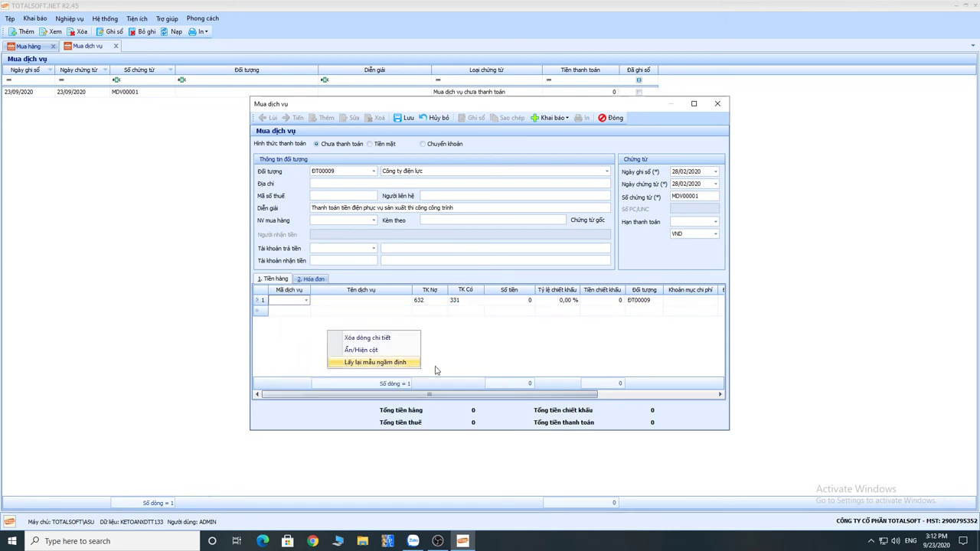
click(364, 350)
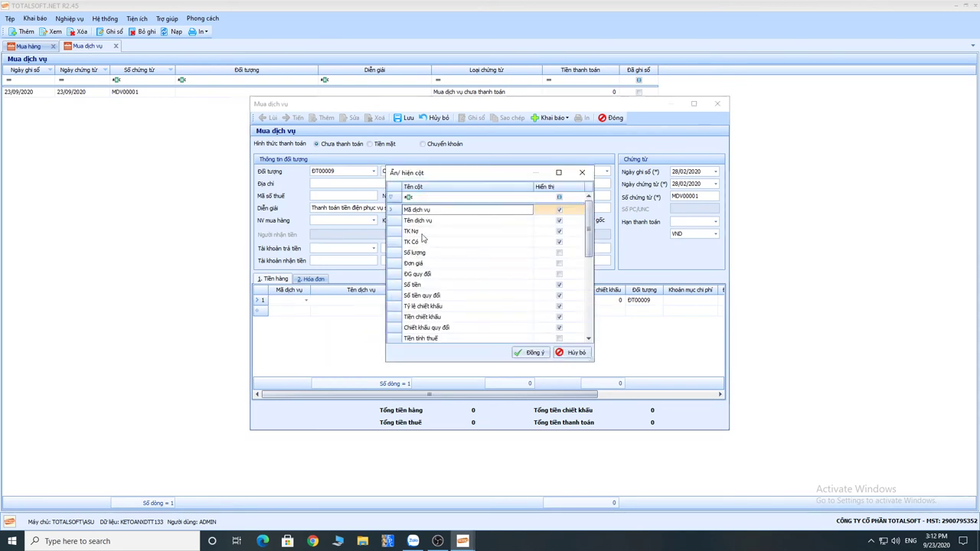
click(560, 211)
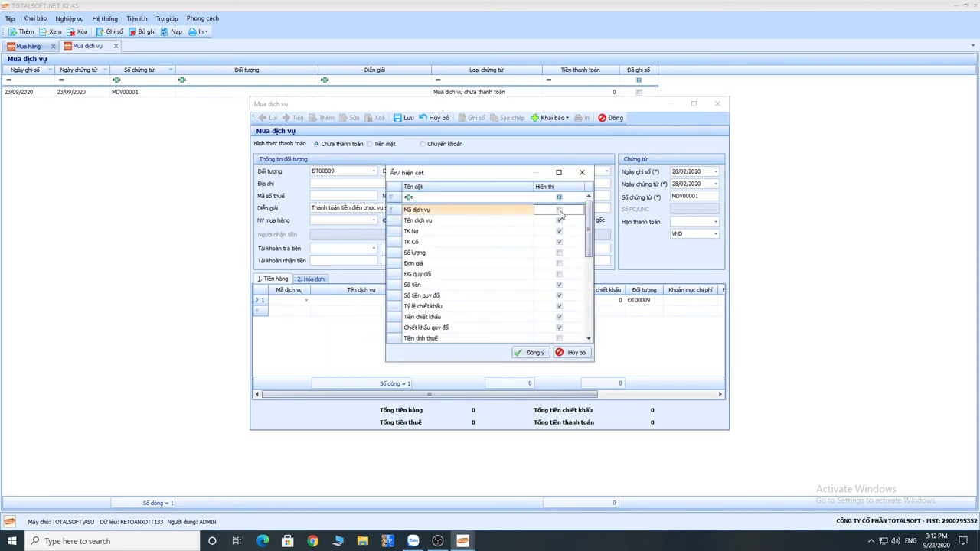
click(540, 354)
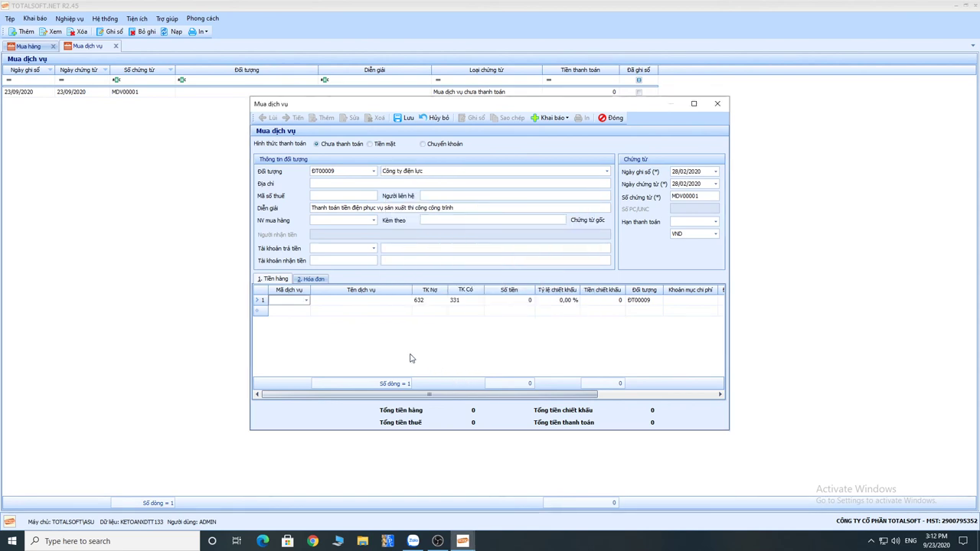
Step: Fill the first service line with the name "Thanh toán tiền điện tháng 12", debit account 154 and amount 12.000.000
click(306, 300)
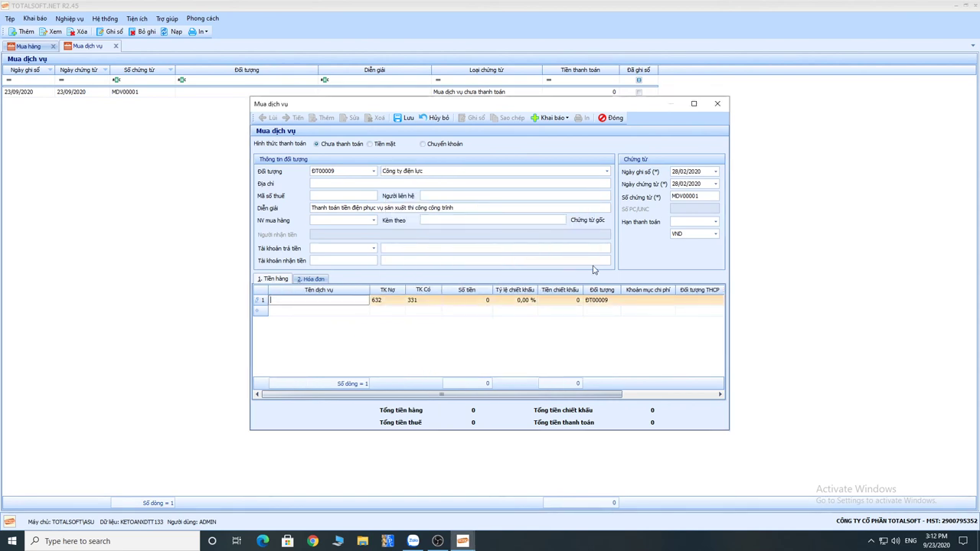
text(Thanh toán tiền điện tháng 12)
key(Tab)
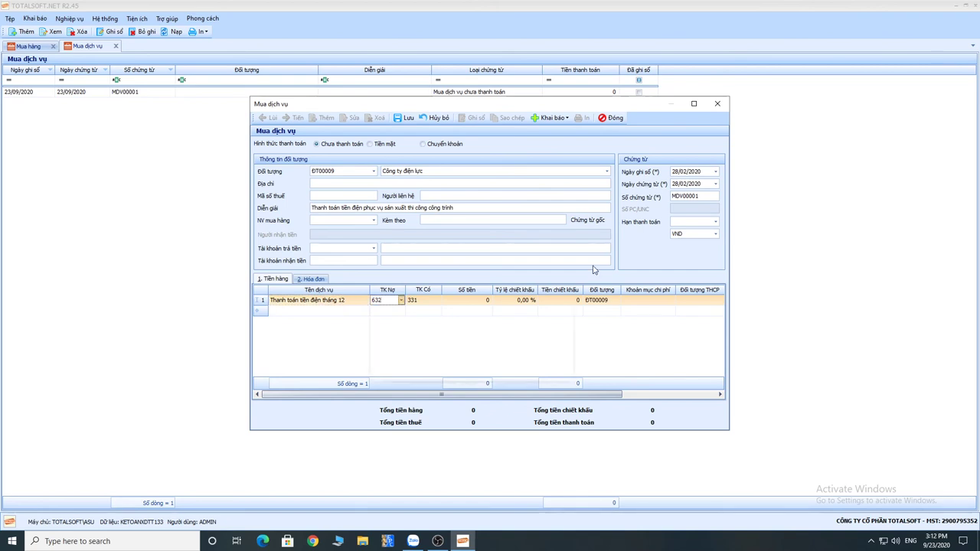
text(154)
key(Return)
key(Tab)
key(Tab)
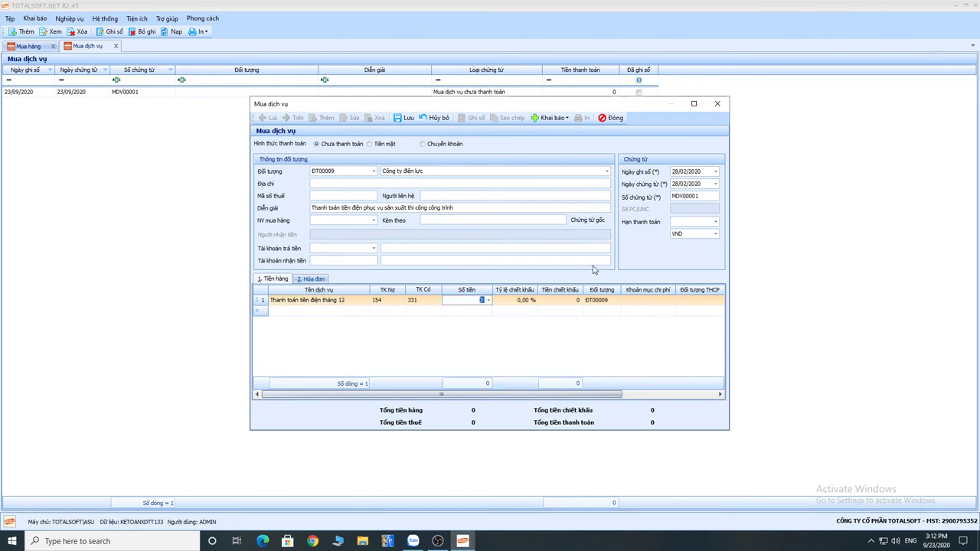
text(12.000.000)
key(Tab)
key(Tab)
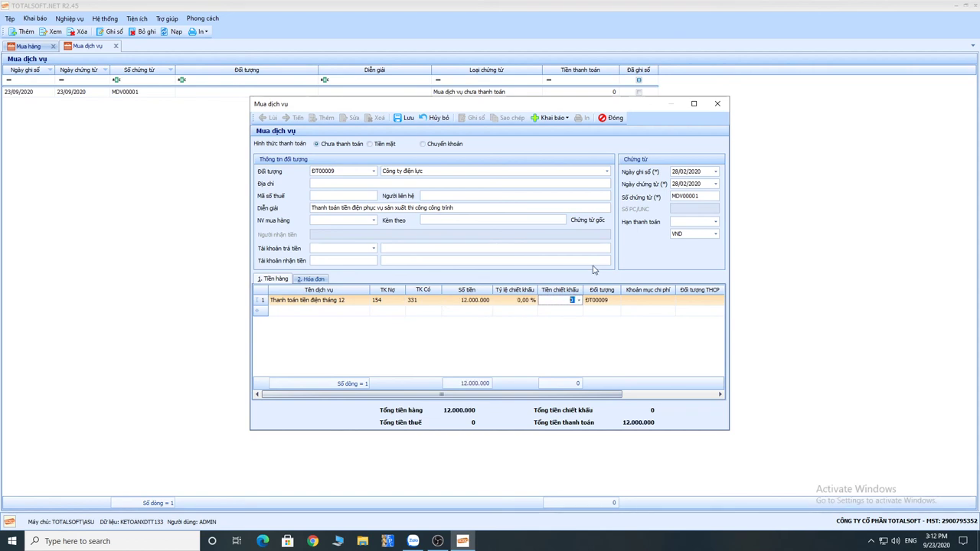
Step: Set the service line's cost item (Khoản mục chi phí) to SXC
scroll(601, 367, right, 3)
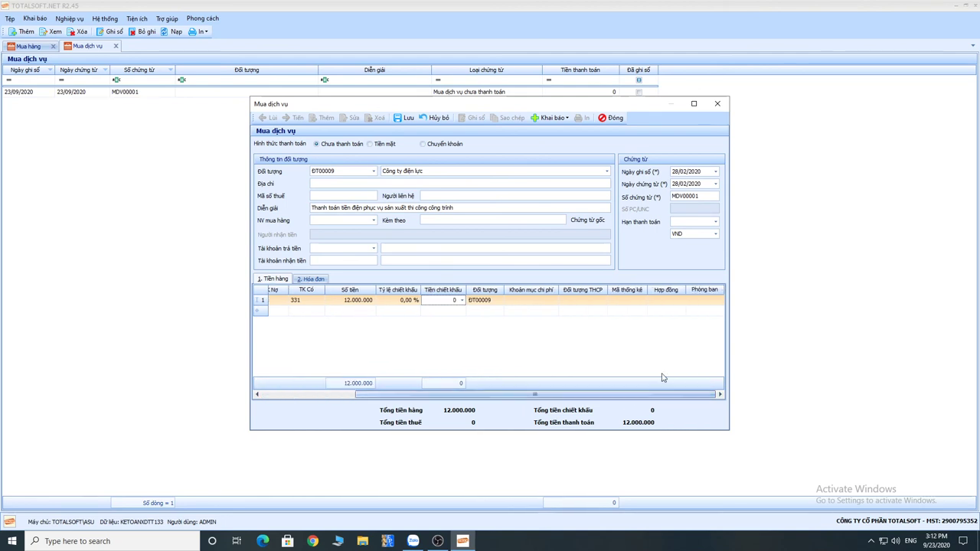
click(556, 303)
click(556, 301)
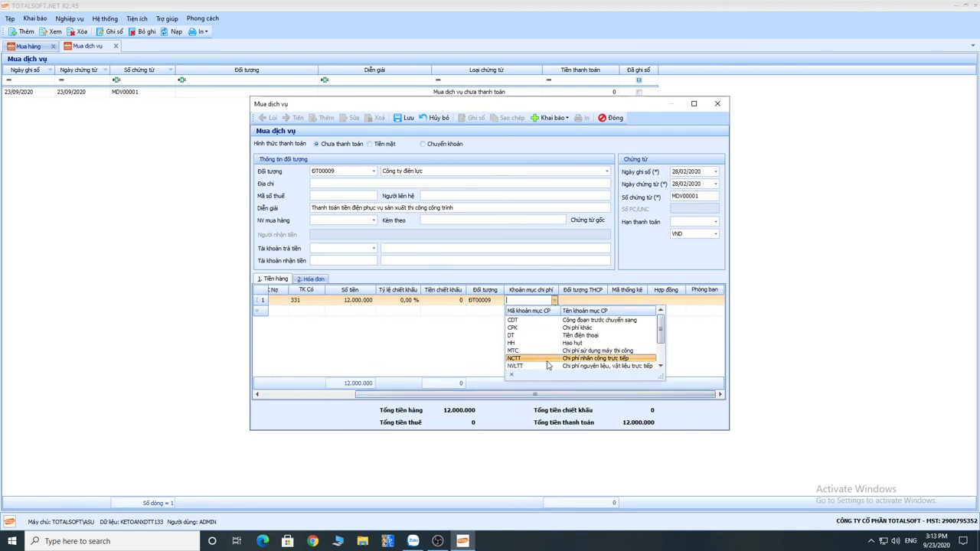
scroll(546, 366, down, 1)
click(544, 350)
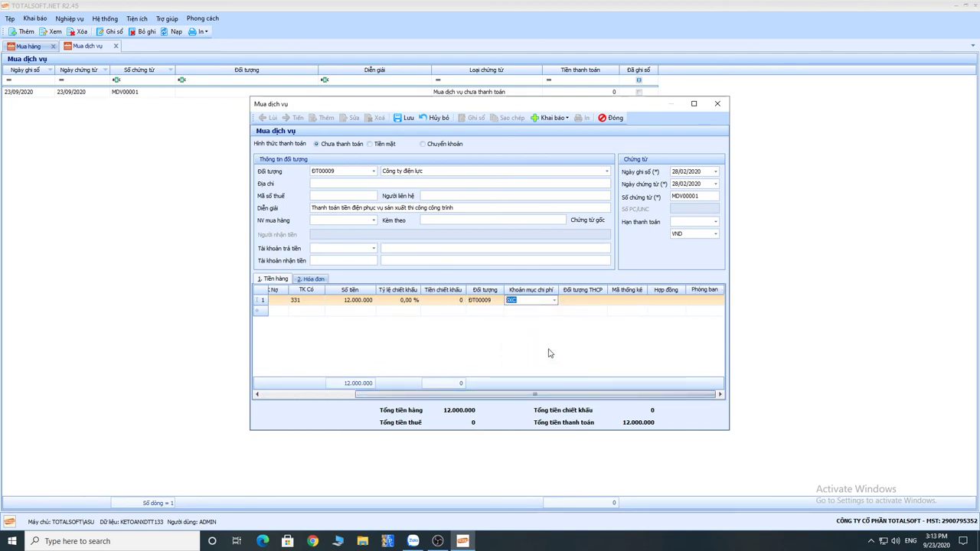
Step: Check which cost objects (Đối tượng THCP) are available for the service line, leaving the field empty
click(601, 302)
click(603, 300)
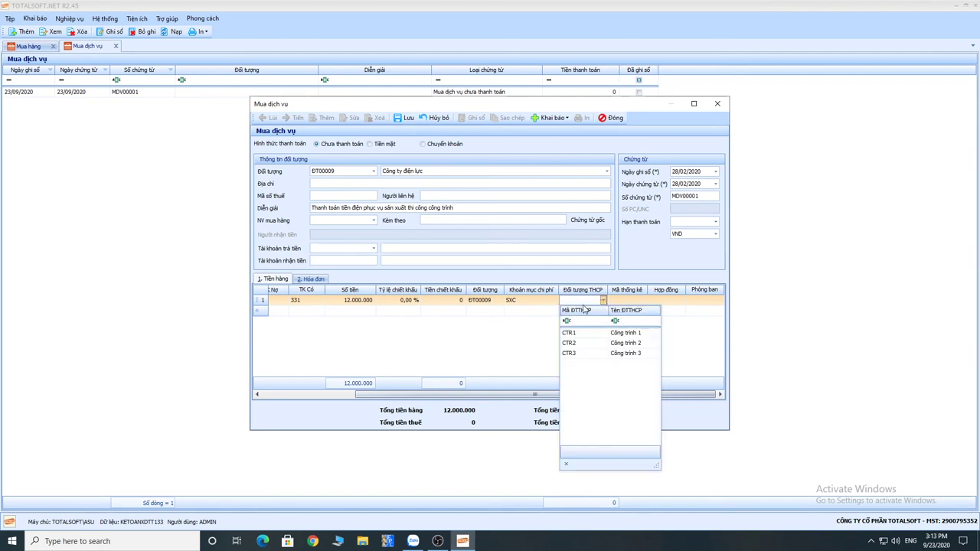
click(506, 358)
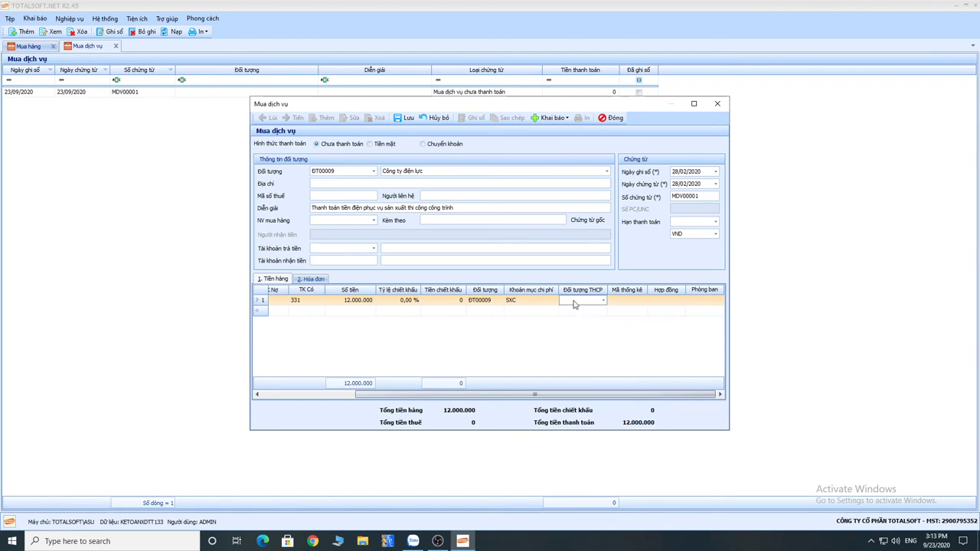
drag(534, 395, 447, 395)
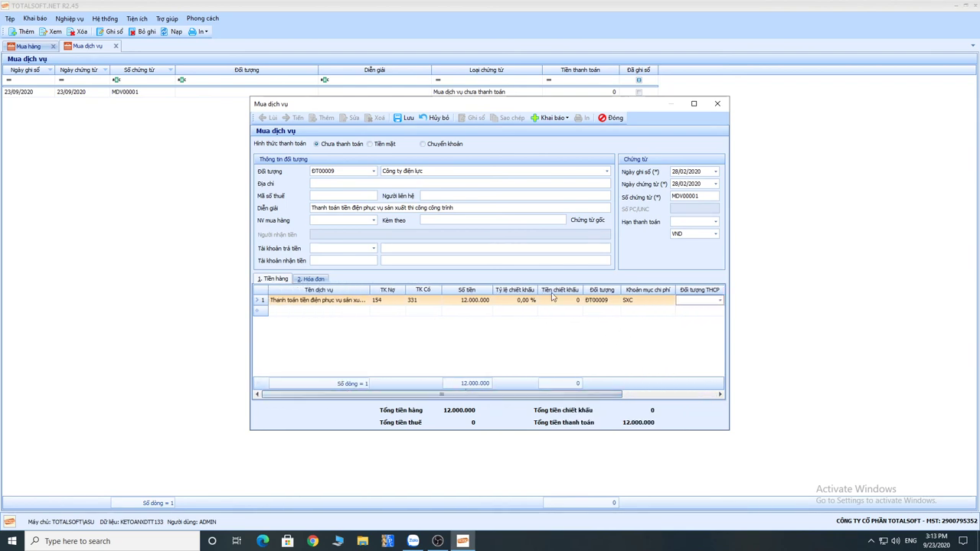
Step: Set the invoice line's VAT rate to 10% and its invoice type to Hóa đơn GTGT
click(311, 279)
click(340, 318)
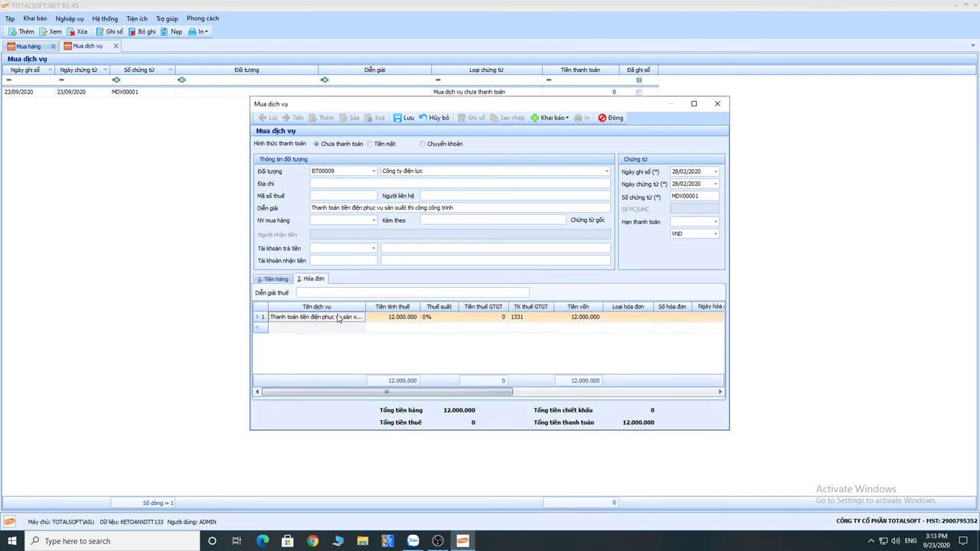
click(432, 317)
click(440, 353)
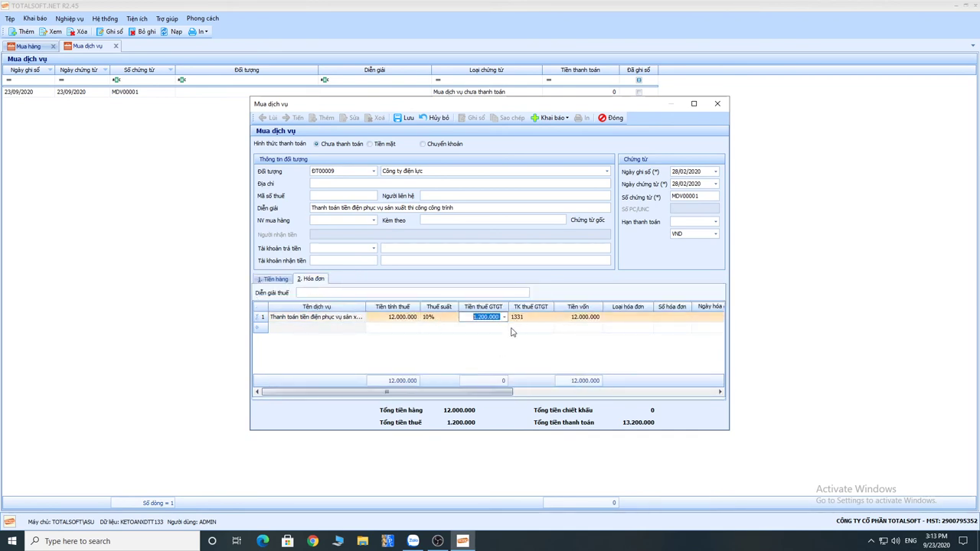
click(635, 317)
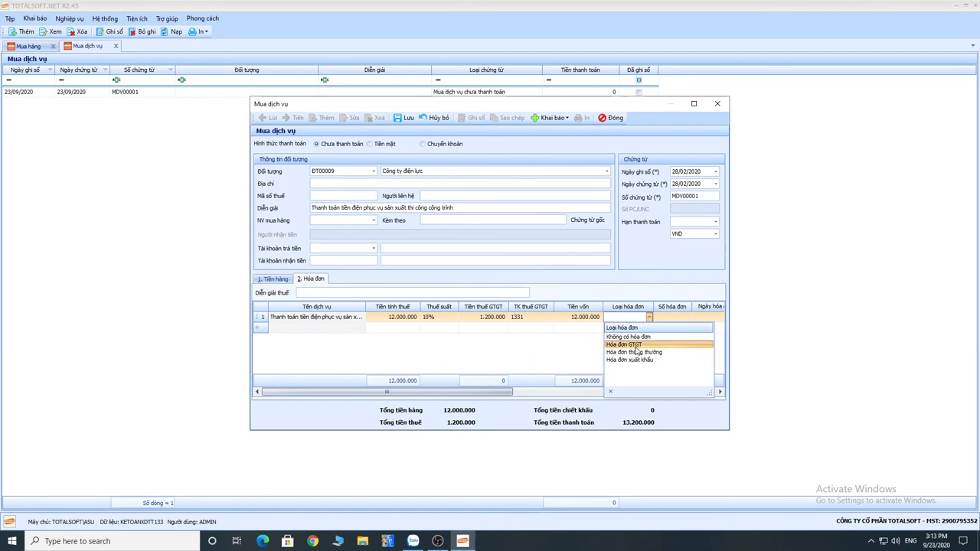
click(632, 345)
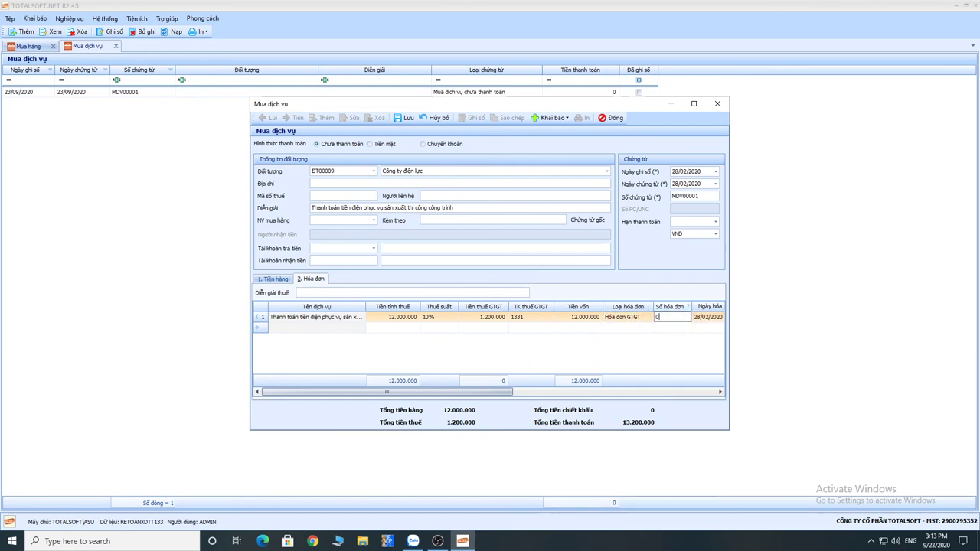
Step: Enter invoice number 0987654, keep the default invoice dates and tax partner, and save the service purchase voucher
text(0987654)
key(Tab)
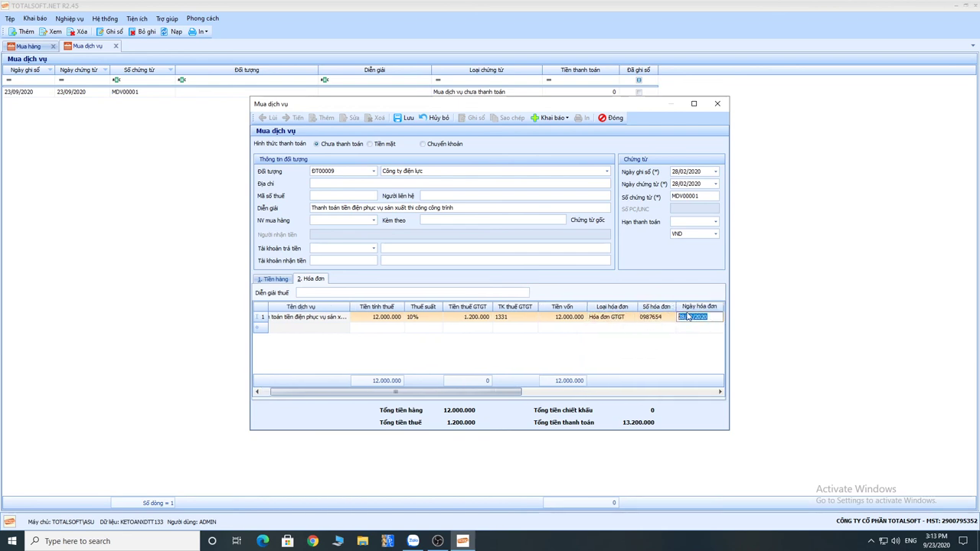
key(Tab)
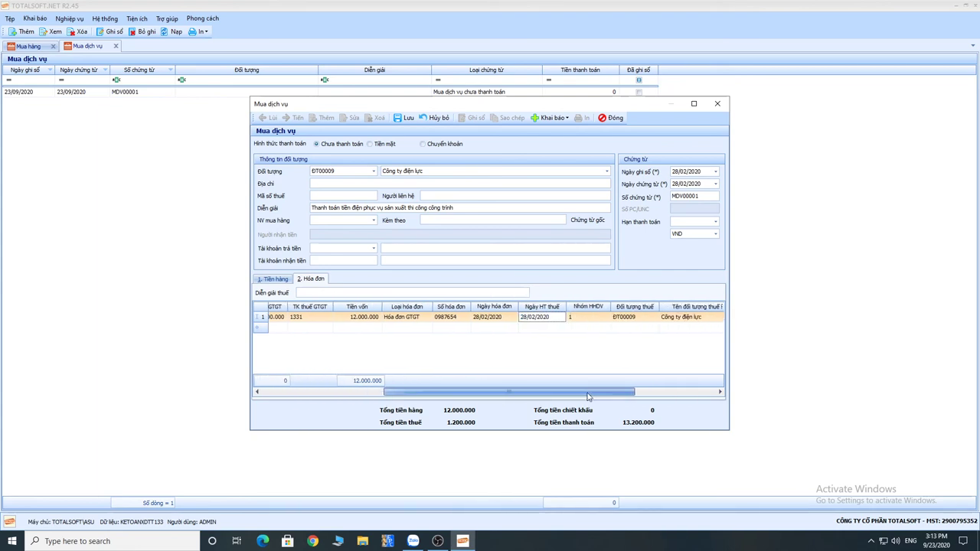
key(Tab)
key(Tab)
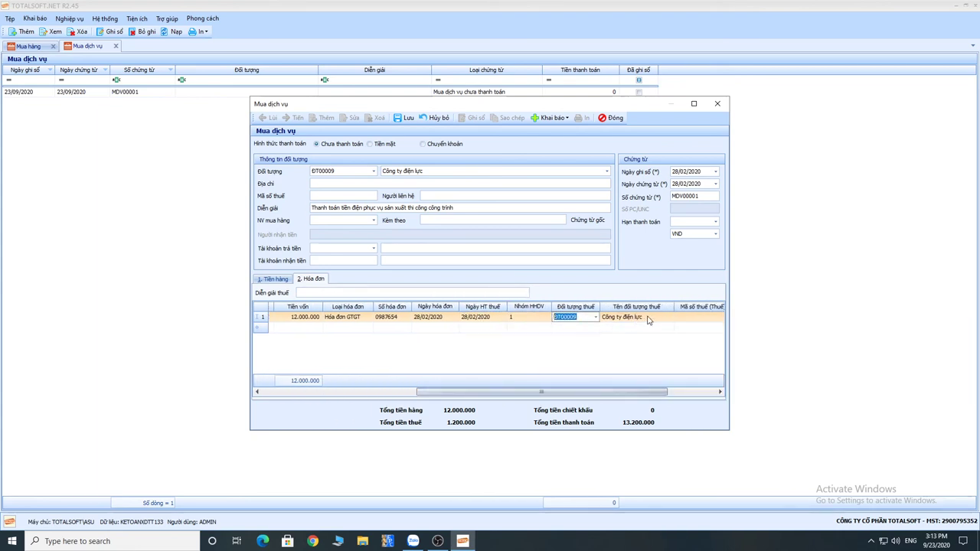
key(Tab)
key(Tab)
click(405, 118)
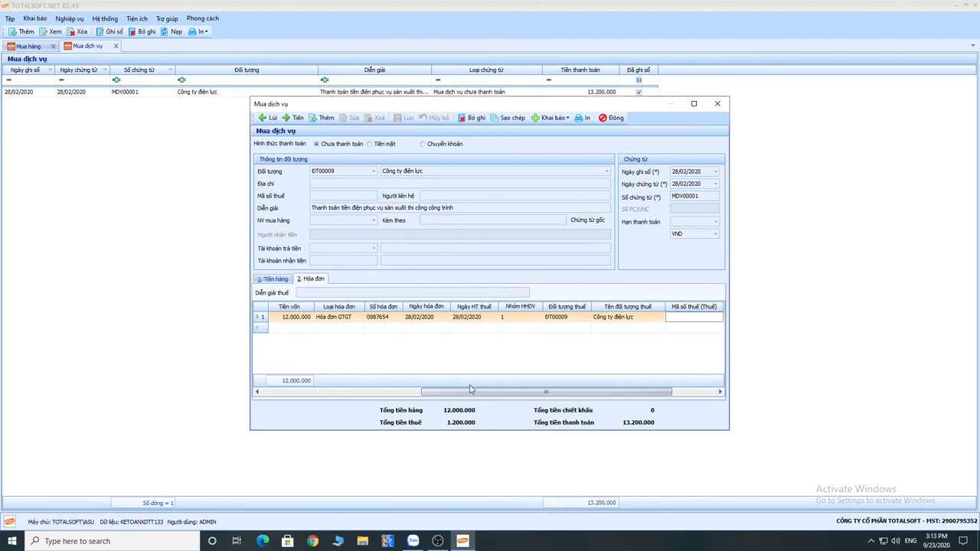
Step: Review the saved voucher's invoice and service lines, and close the voucher and the service purchase list
drag(546, 392, 386, 392)
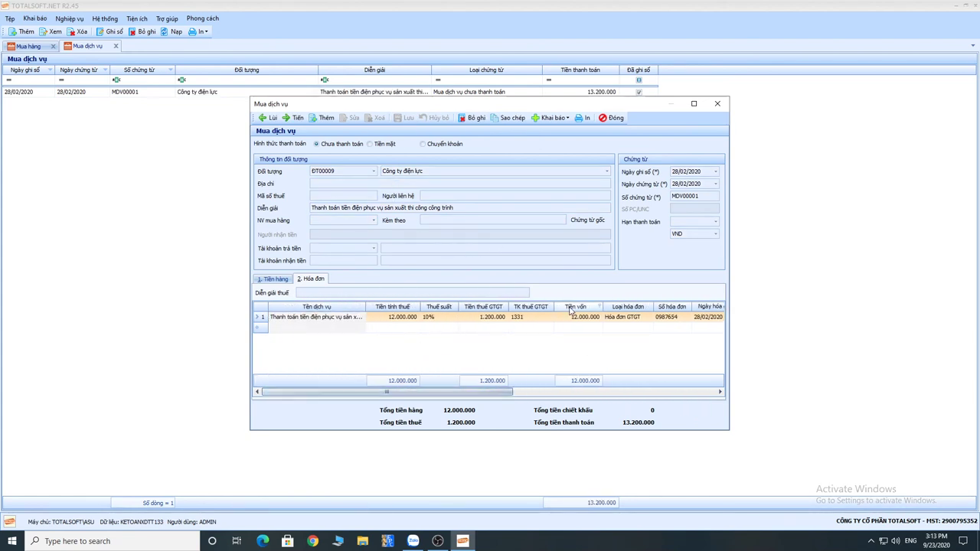
click(285, 280)
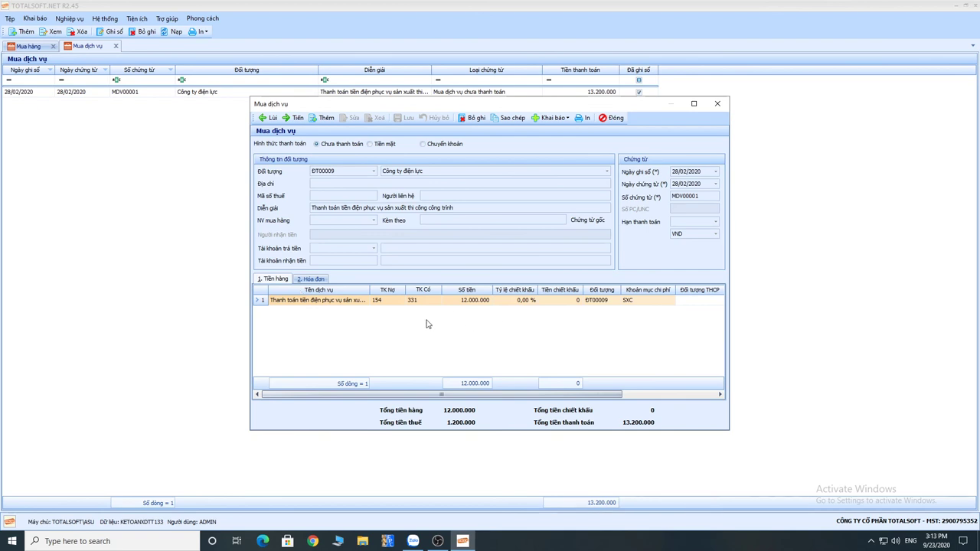
click(612, 118)
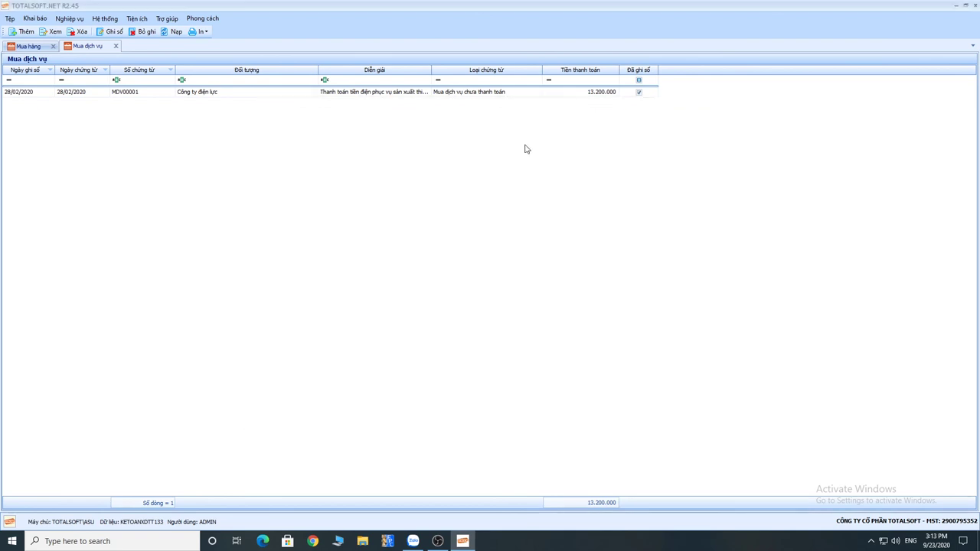
click(116, 46)
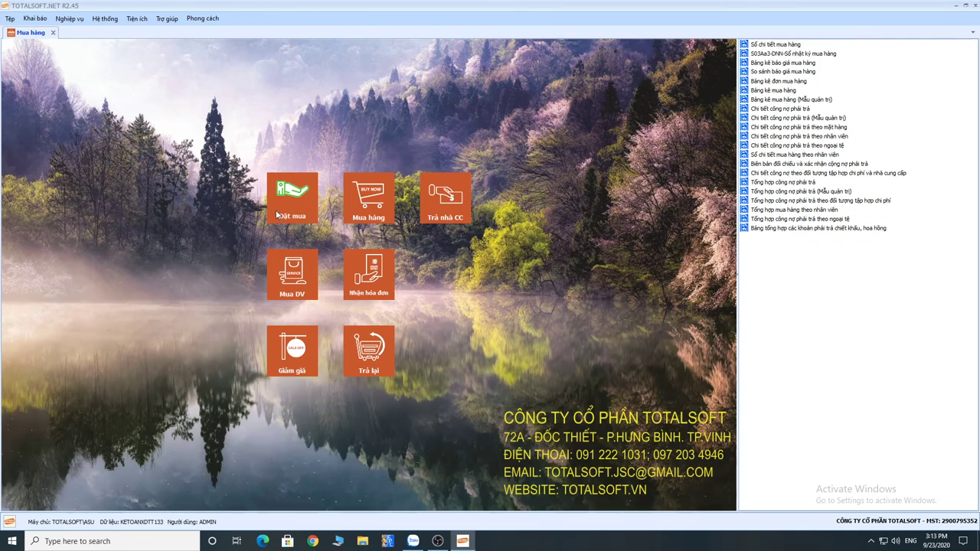
Step: Start a new purchase order with Công ty cung cấp NVL as the supplier
click(295, 197)
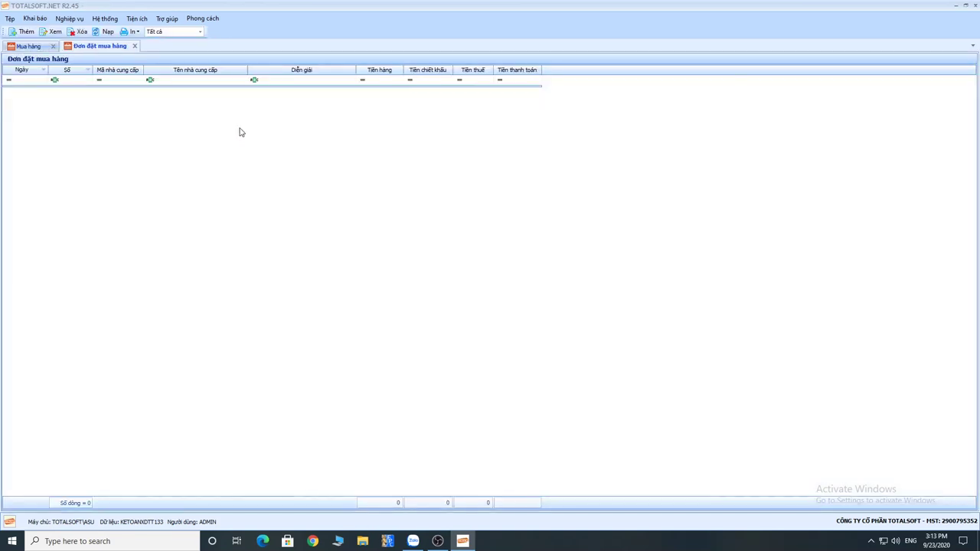
right_click(239, 124)
click(259, 129)
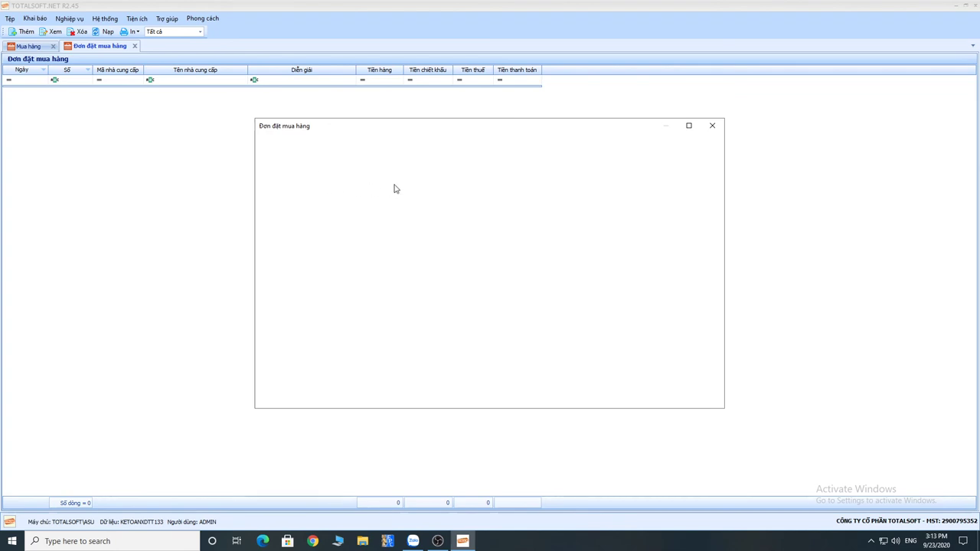
click(366, 177)
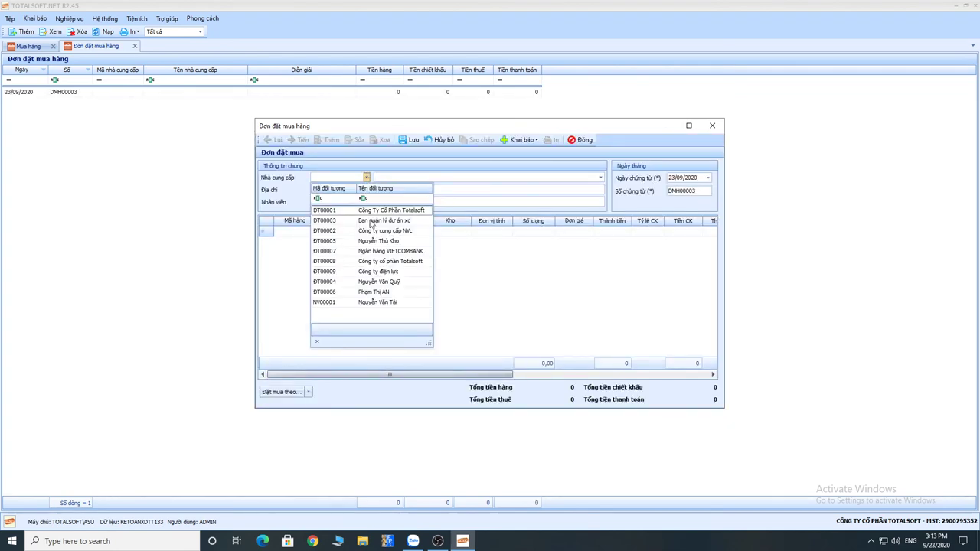
click(373, 232)
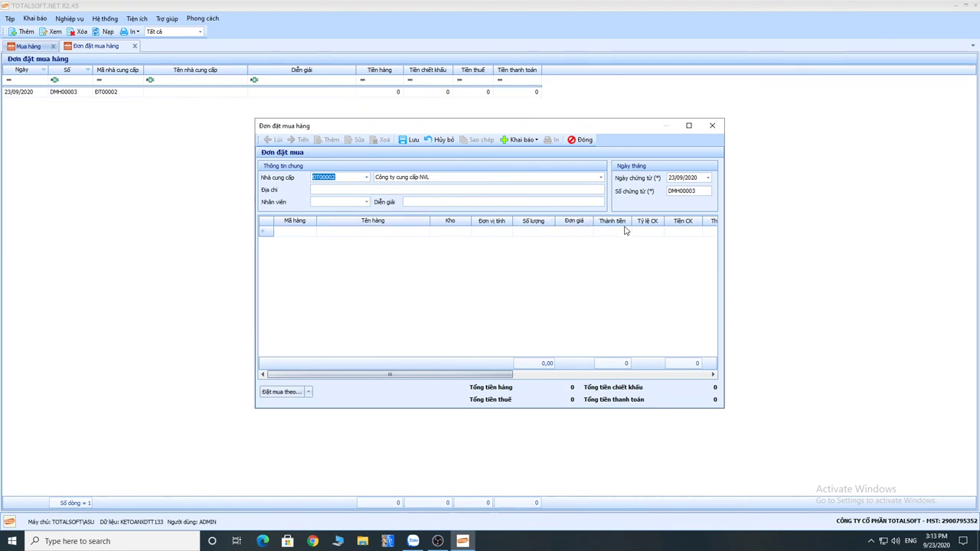
Step: Check the purchase order's Đặt mua theo options, discard the unsaved order and close the purchase order list
click(307, 392)
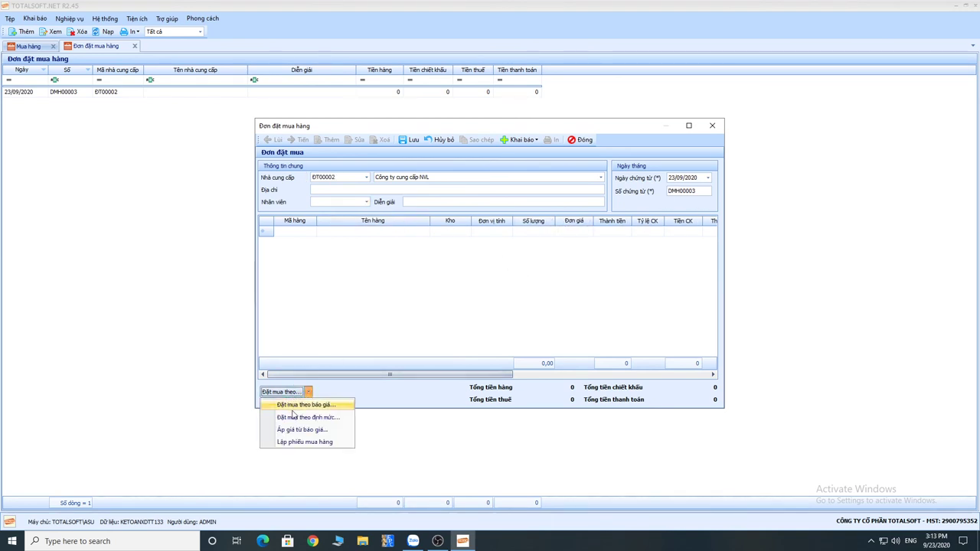
click(402, 399)
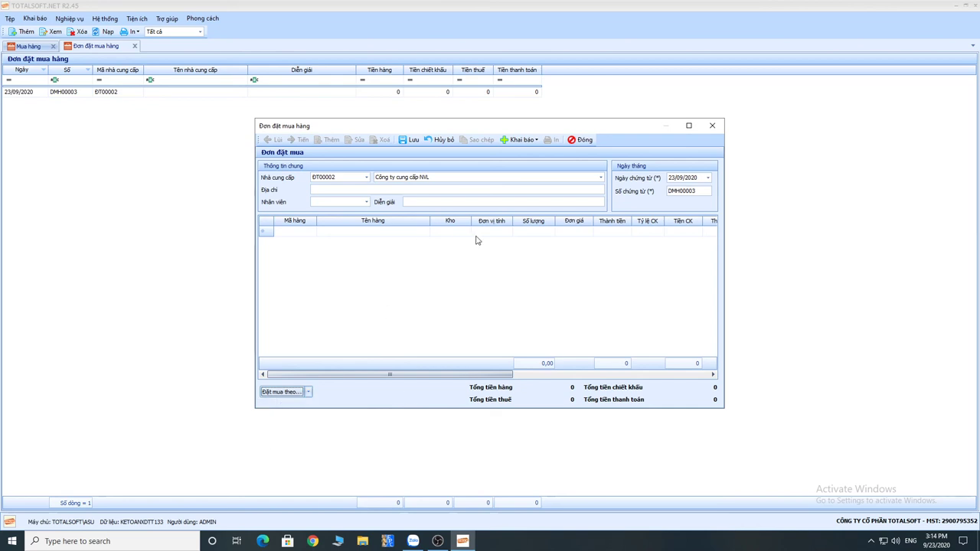
click(583, 144)
click(505, 306)
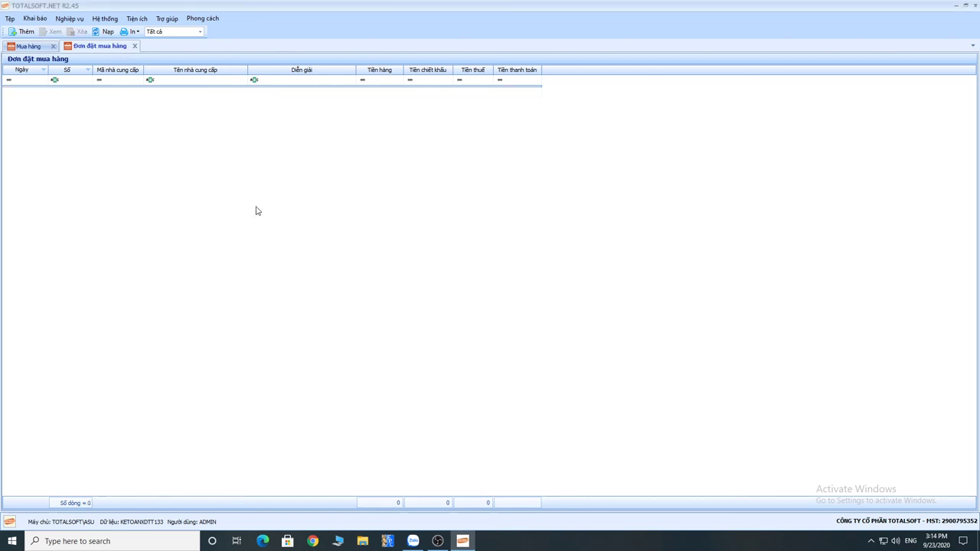
click(134, 46)
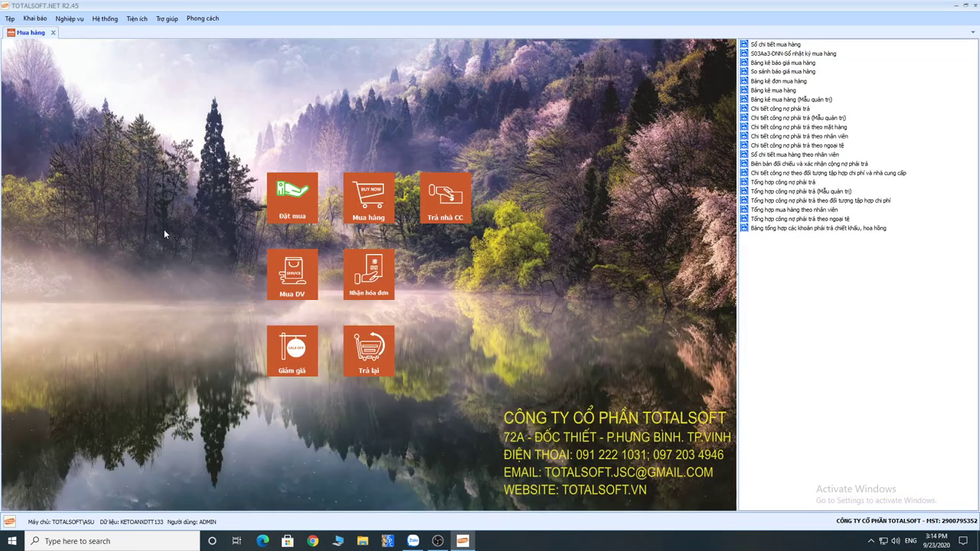